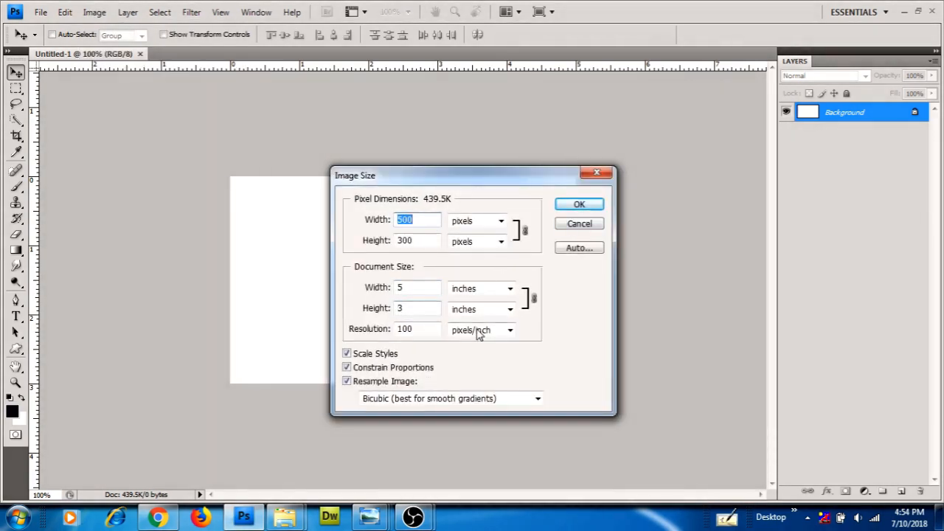
Keep the 500 × 300 px canvas size and convert the locked Background into Layer 0
{"action": "left_click", "coordinate": [590, 204]}
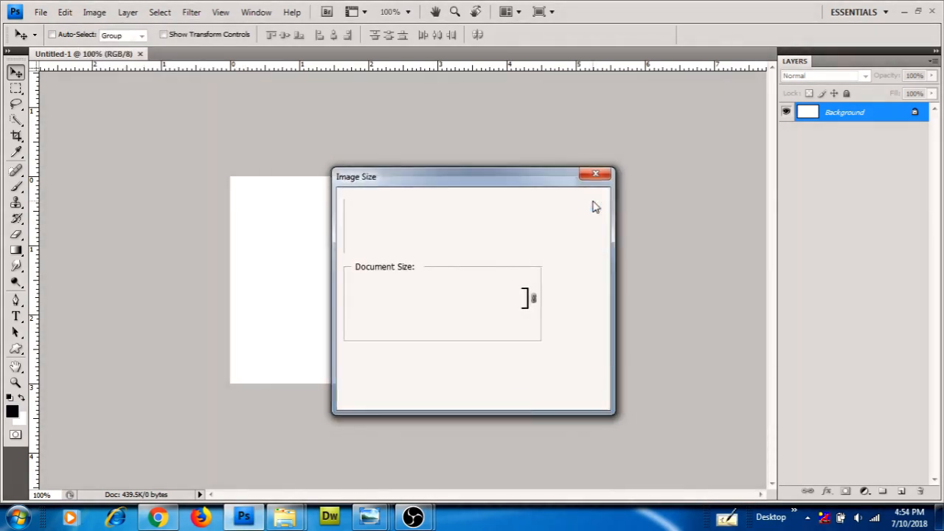
{"action": "double_click", "coordinate": [846, 121]}
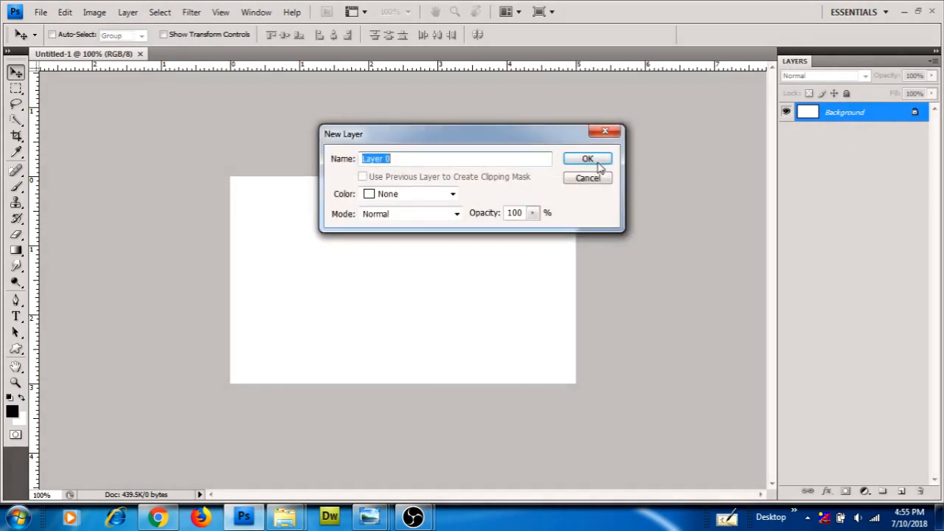
{"action": "left_click", "coordinate": [599, 161]}
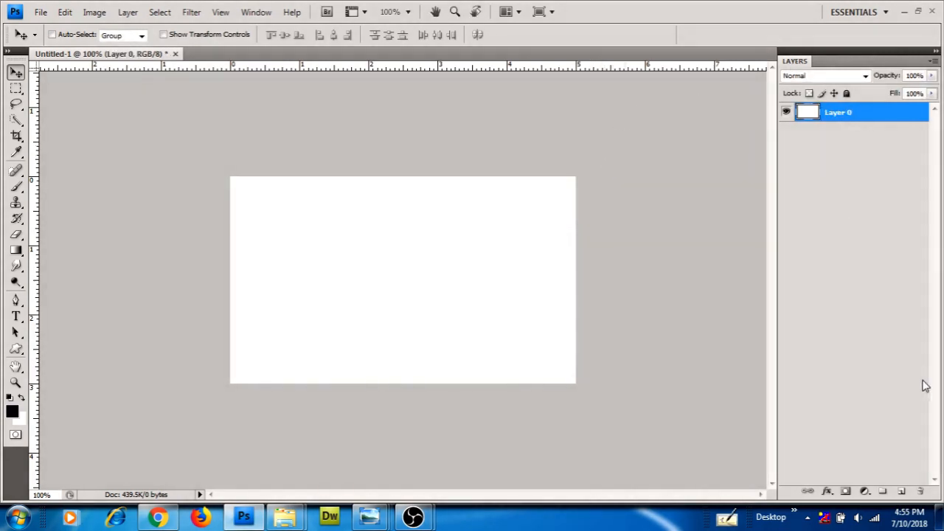
Fill a rectangular strip along the card's right edge with black on new Layer 1
{"action": "left_click", "coordinate": [17, 88]}
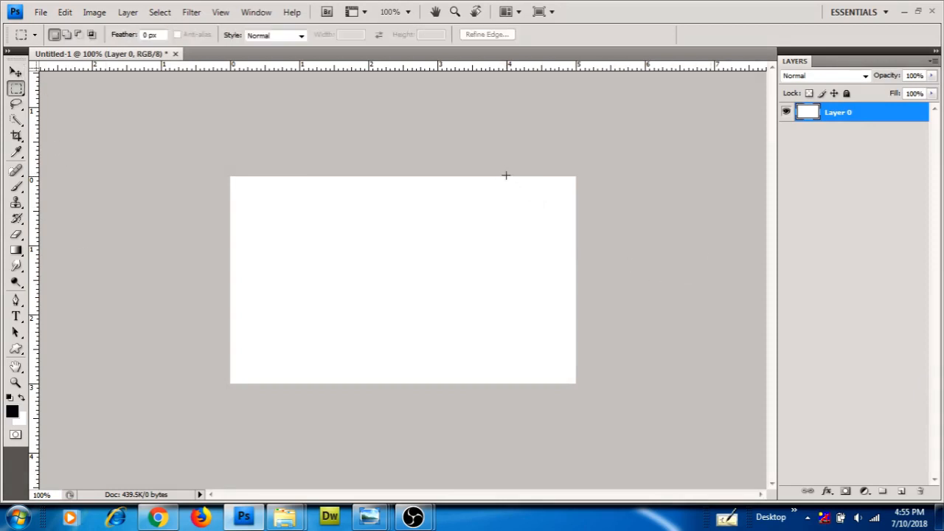
{"action": "left_click_drag", "start_coordinate": [509, 177], "coordinate": [615, 384]}
{"action": "key", "text": "ctrl+shift+n"}
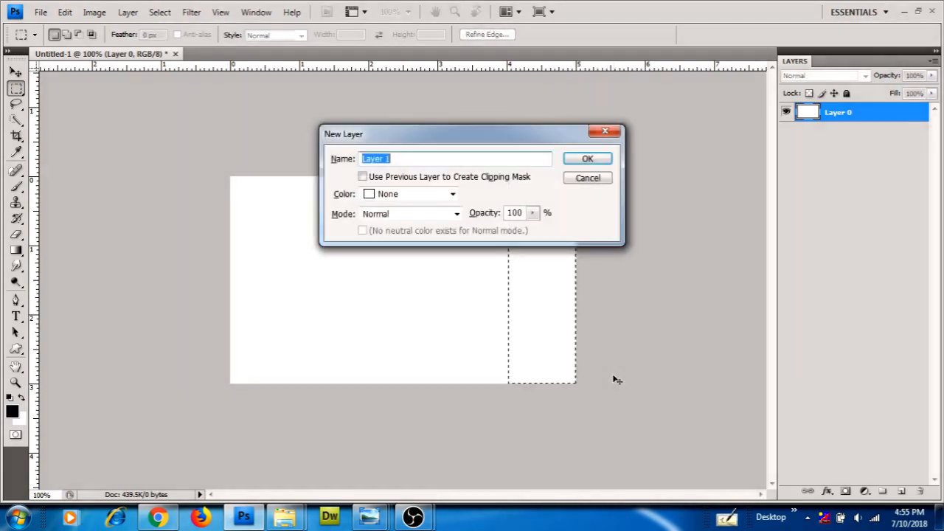
{"action": "key", "text": "Return"}
{"action": "key", "text": "alt+BackSpace"}
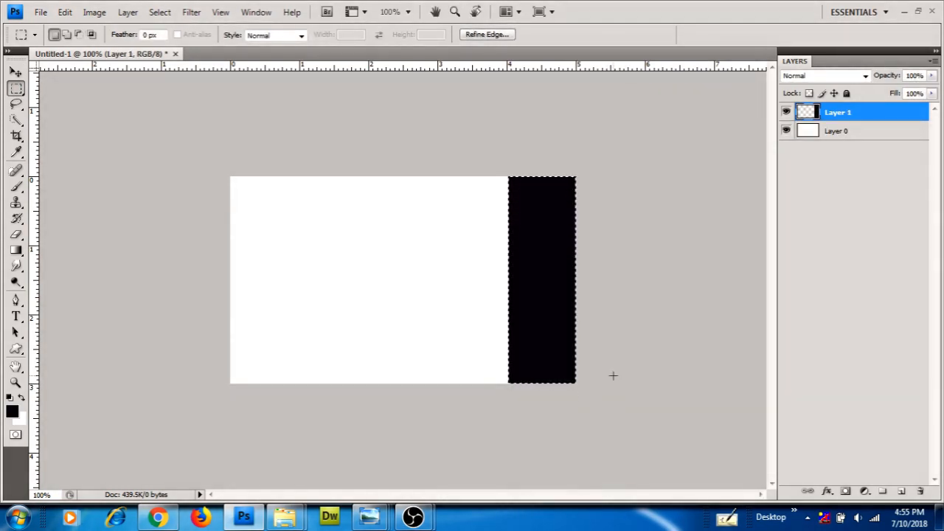
{"action": "key", "text": "ctrl+d"}
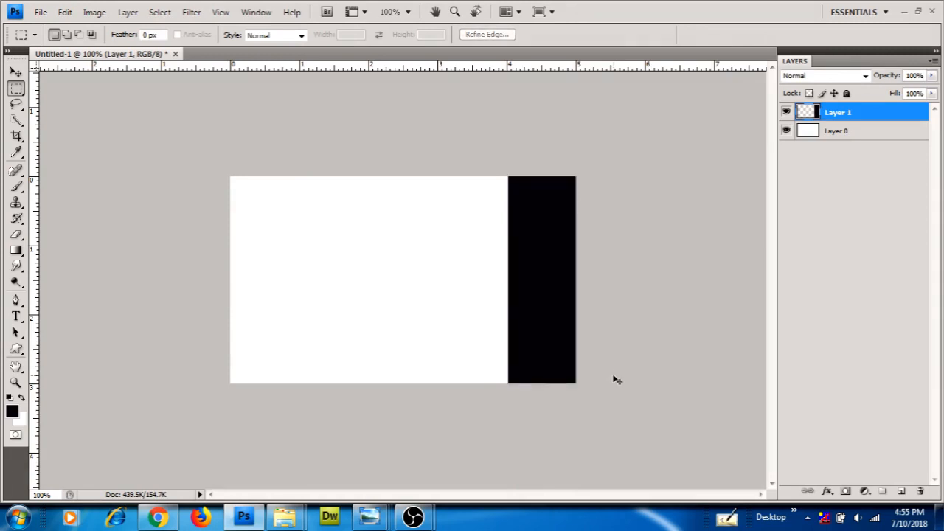
Warp the black strip's left edge inward into a smooth concave curve
{"action": "key", "text": "ctrl+t"}
{"action": "right_click", "coordinate": [542, 229]}
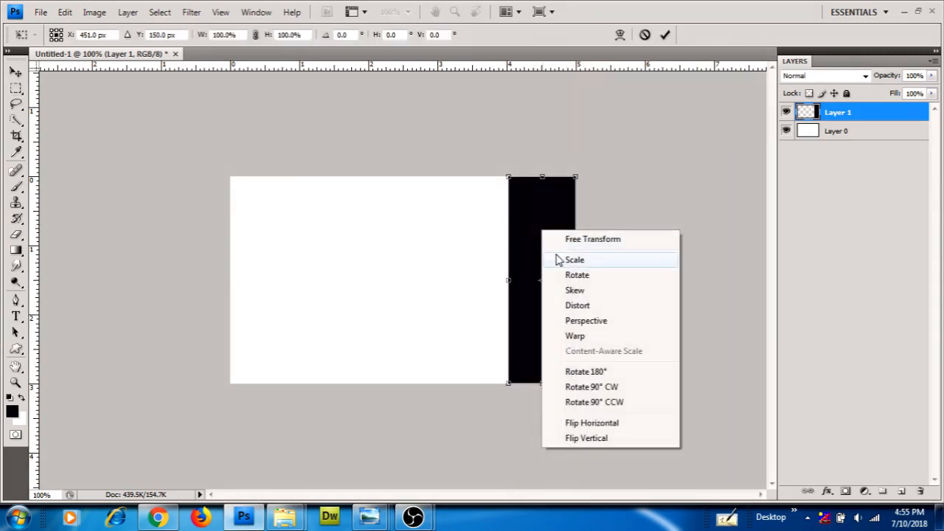
{"action": "left_click", "coordinate": [574, 336]}
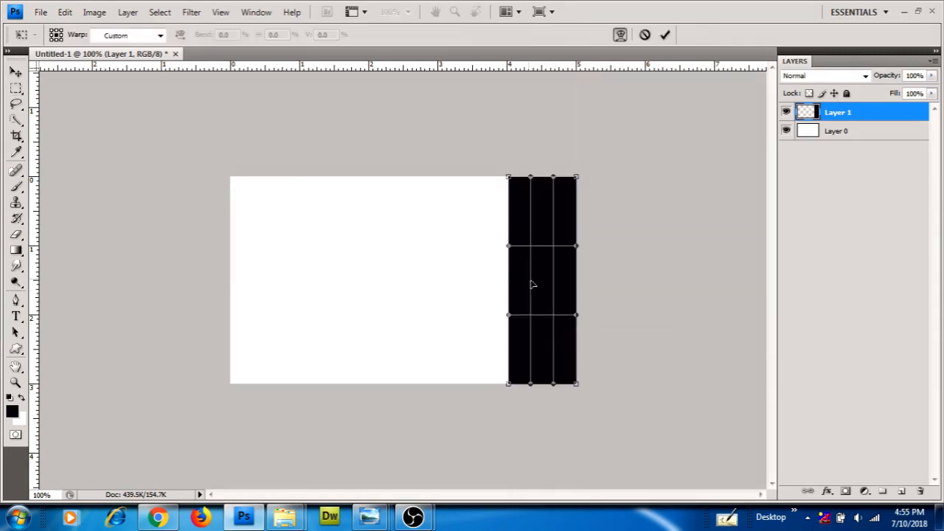
{"action": "left_click_drag", "start_coordinate": [511, 252], "coordinate": [537, 258]}
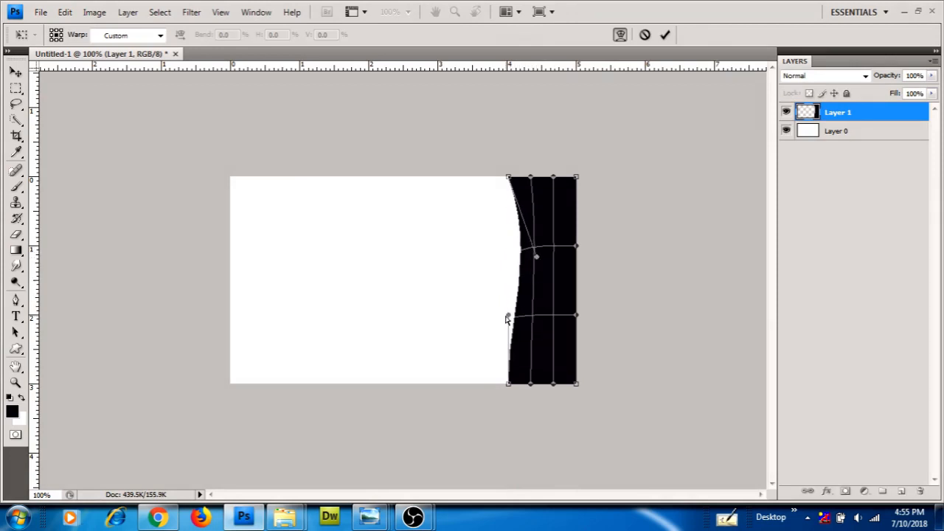
{"action": "left_click_drag", "start_coordinate": [507, 319], "coordinate": [535, 321]}
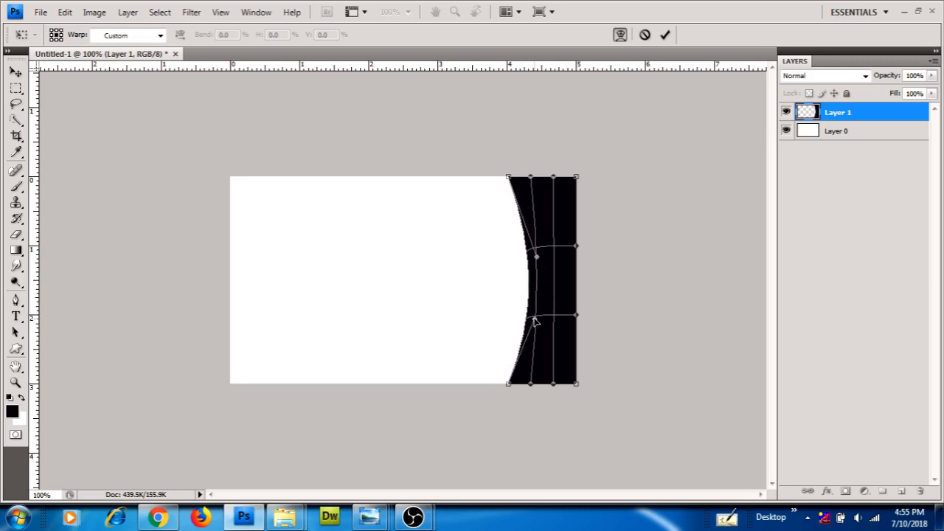
{"action": "key", "text": "Return"}
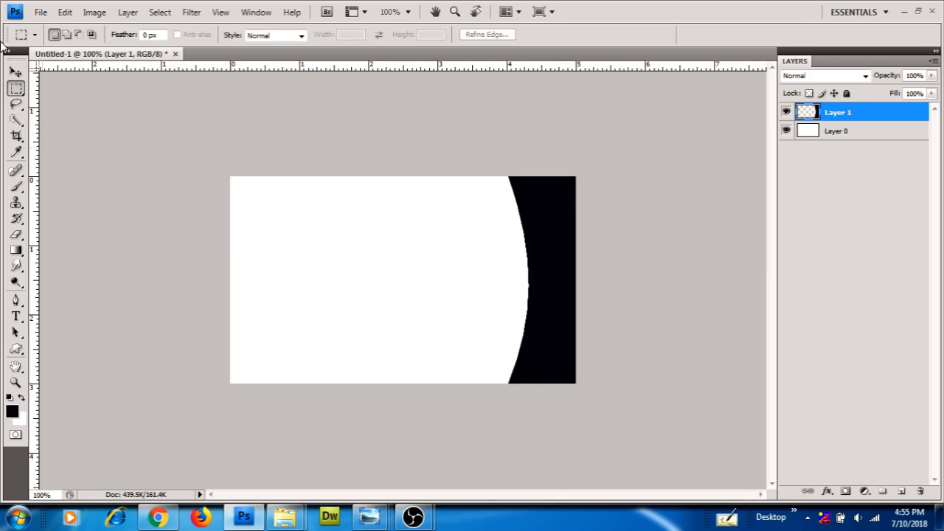
{"action": "left_click", "coordinate": [16, 71]}
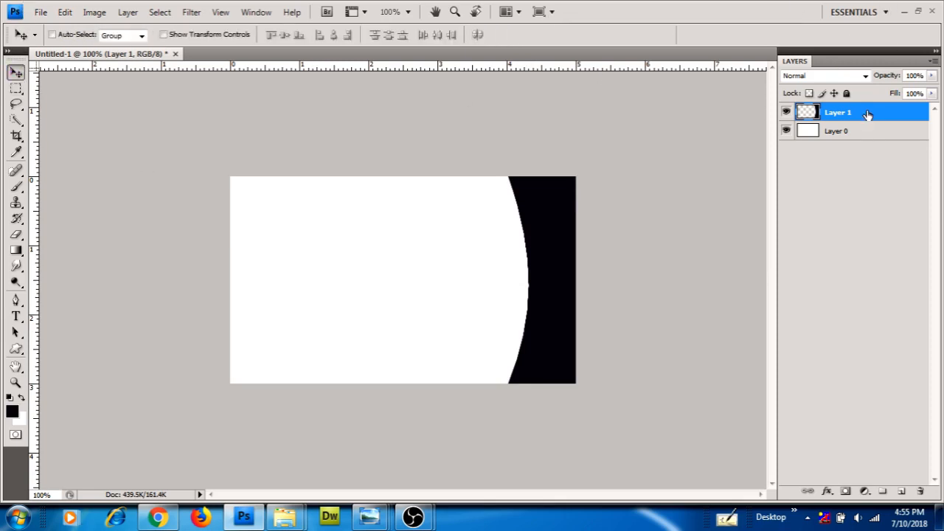
Duplicate the curved strip and give the original Layer 1 a blue 0084ff Color Overlay
{"action": "key", "text": "ctrl+j"}
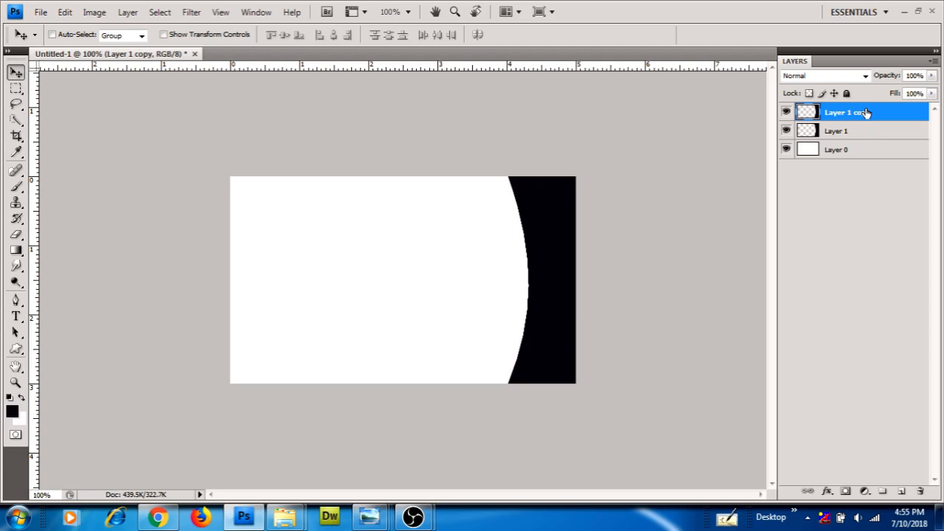
{"action": "key", "text": "ctrl+j"}
{"action": "key", "text": "ctrl+j"}
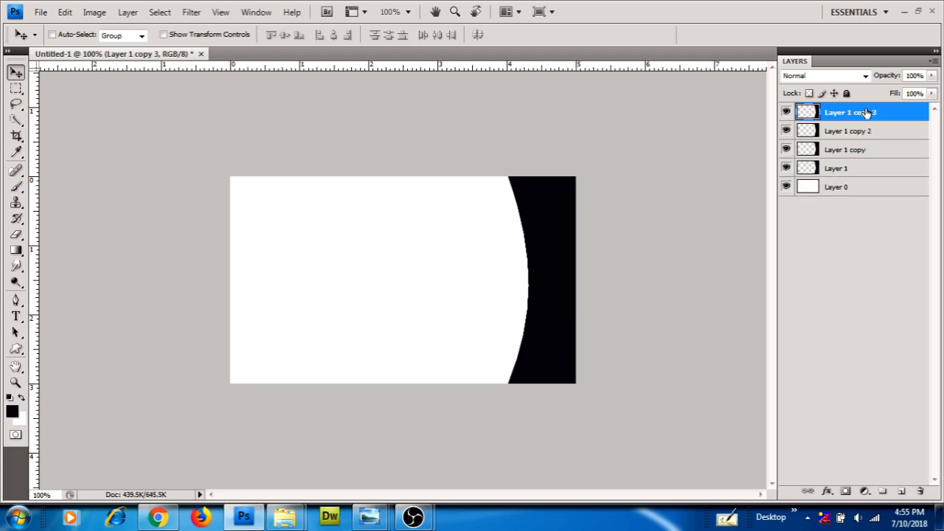
{"action": "left_click", "coordinate": [858, 169]}
{"action": "key", "text": "h"}
{"action": "double_click", "coordinate": [858, 169]}
{"action": "left_click_drag", "start_coordinate": [560, 280], "coordinate": [641, 209]}
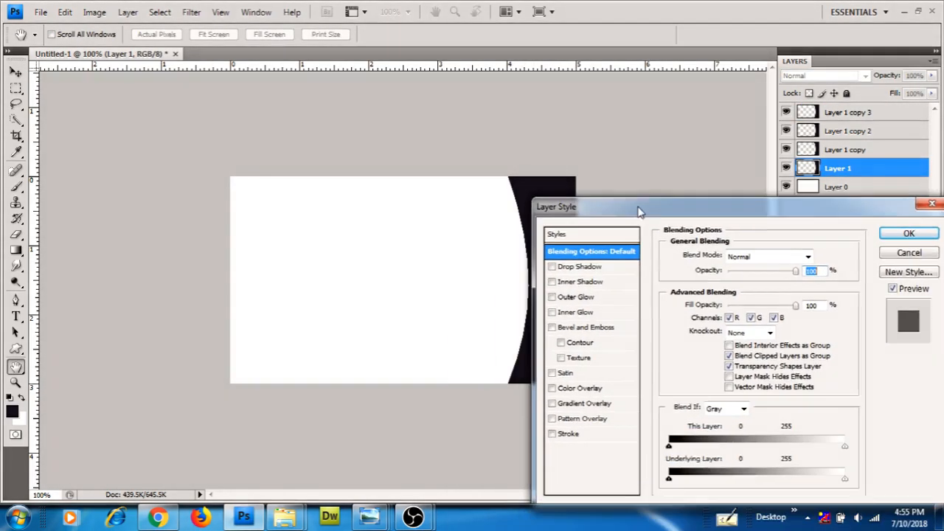
{"action": "left_click", "coordinate": [600, 386]}
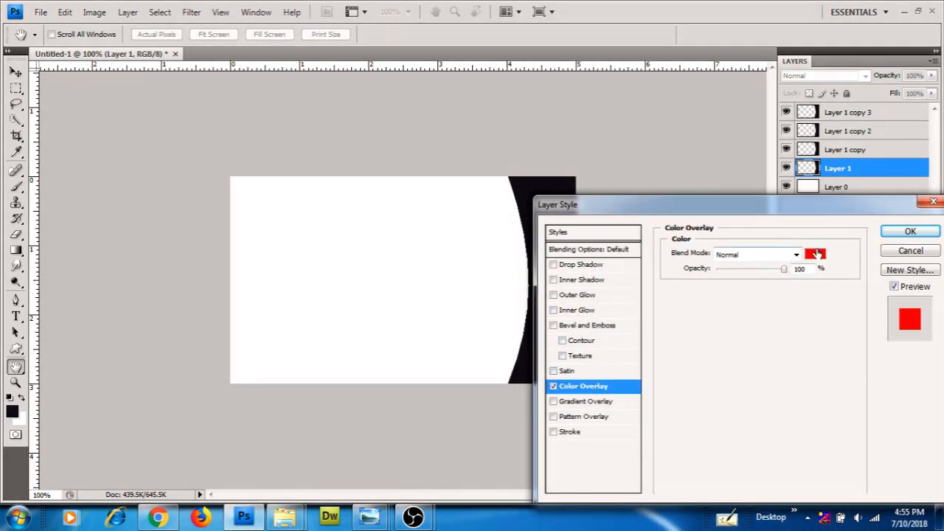
{"action": "left_click", "coordinate": [815, 254]}
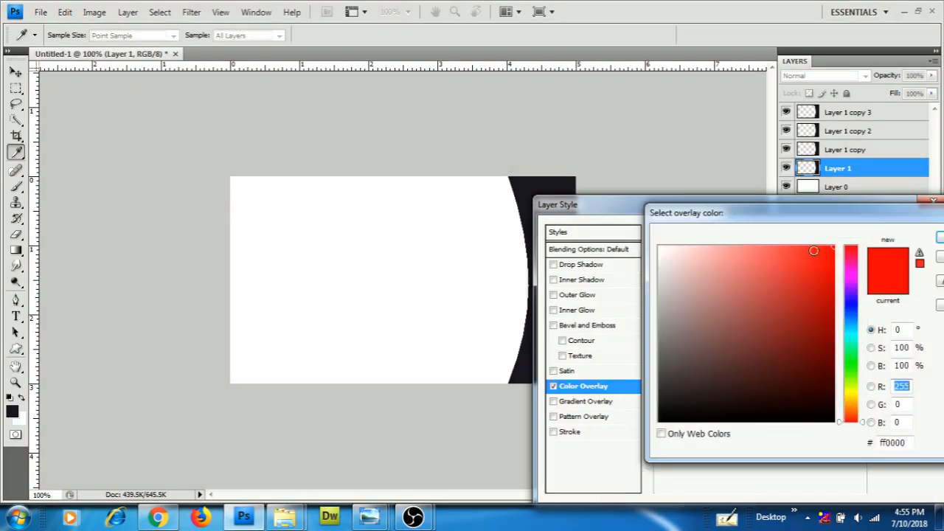
{"action": "left_click", "coordinate": [851, 322]}
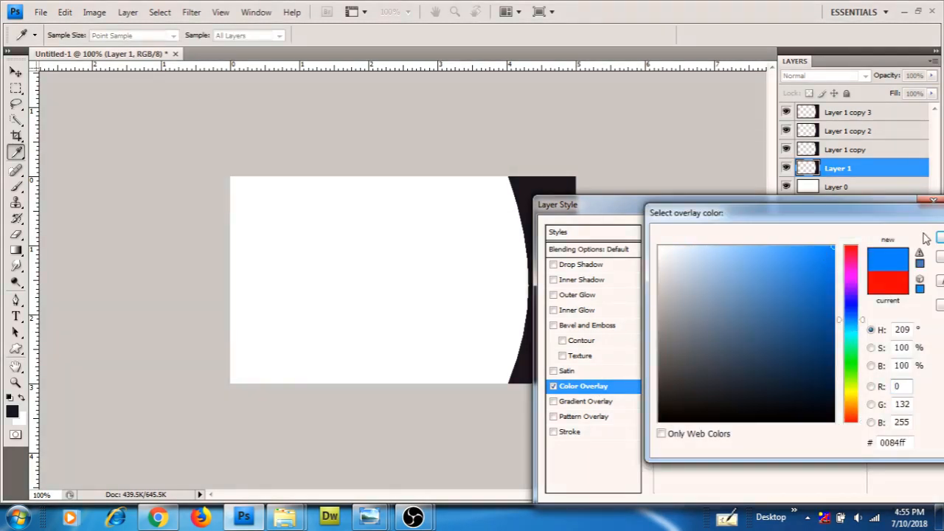
{"action": "left_click", "coordinate": [938, 237]}
{"action": "left_click", "coordinate": [895, 233]}
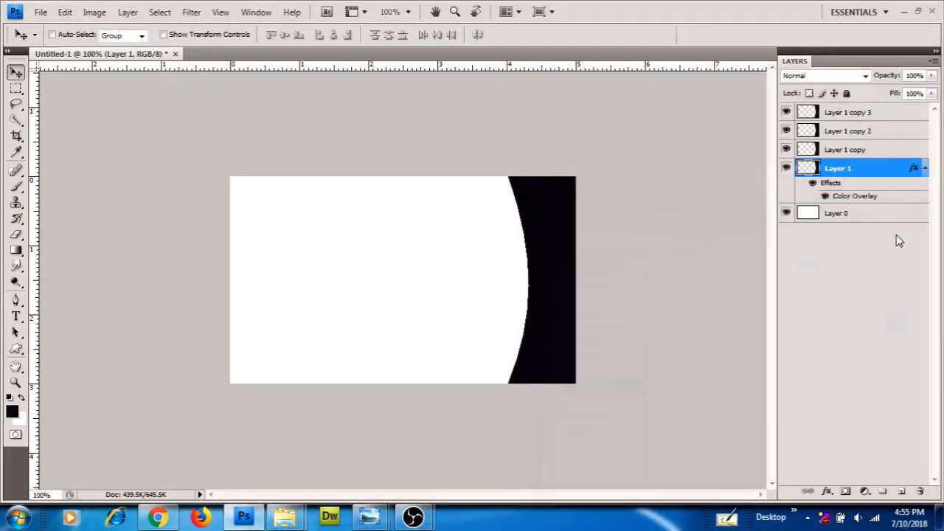
Nudge Layer 1 copy 2, Layer 1 copy and blue Layer 1 left to reveal a blue crescent
{"action": "left_click", "coordinate": [833, 113]}
{"action": "left_click", "coordinate": [831, 130]}
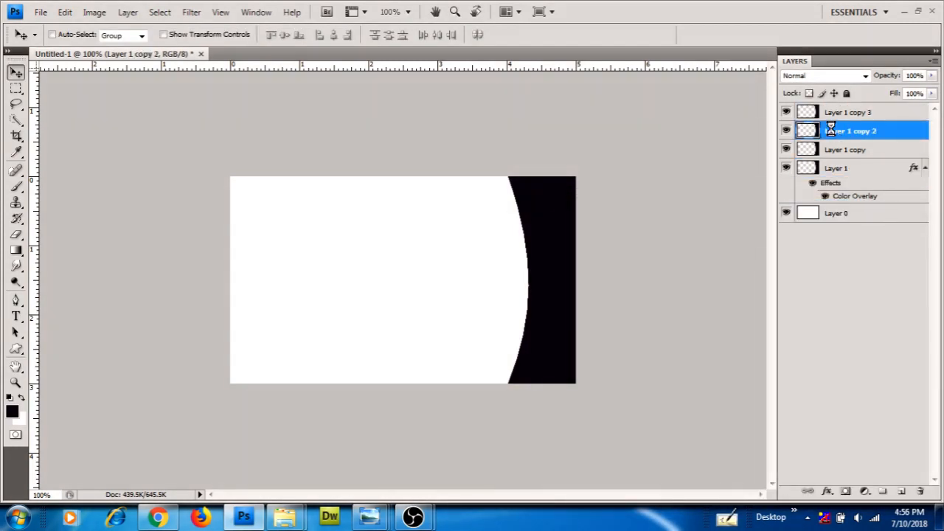
{"action": "key", "text": "Left"}
{"action": "key", "text": "Left"}
{"action": "key", "text": "Left"}
{"action": "key", "text": "Left"}
{"action": "key", "text": "Left"}
{"action": "key", "text": "Left"}
{"action": "key", "text": "Left"}
{"action": "key", "text": "Left"}
{"action": "key", "text": "Left"}
{"action": "key", "text": "Left"}
{"action": "key", "text": "Left"}
{"action": "key", "text": "Left"}
{"action": "key", "text": "Left"}
{"action": "key", "text": "Left"}
{"action": "key", "text": "Left"}
{"action": "key", "text": "Left"}
{"action": "key", "text": "Left"}
{"action": "key", "text": "Left"}
{"action": "key", "text": "Left"}
{"action": "key", "text": "Left"}
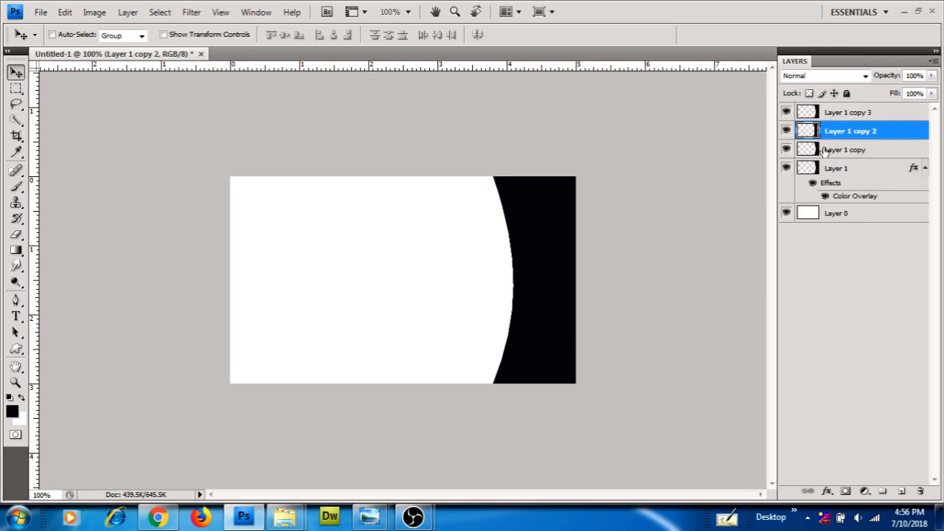
{"action": "left_click", "coordinate": [832, 153]}
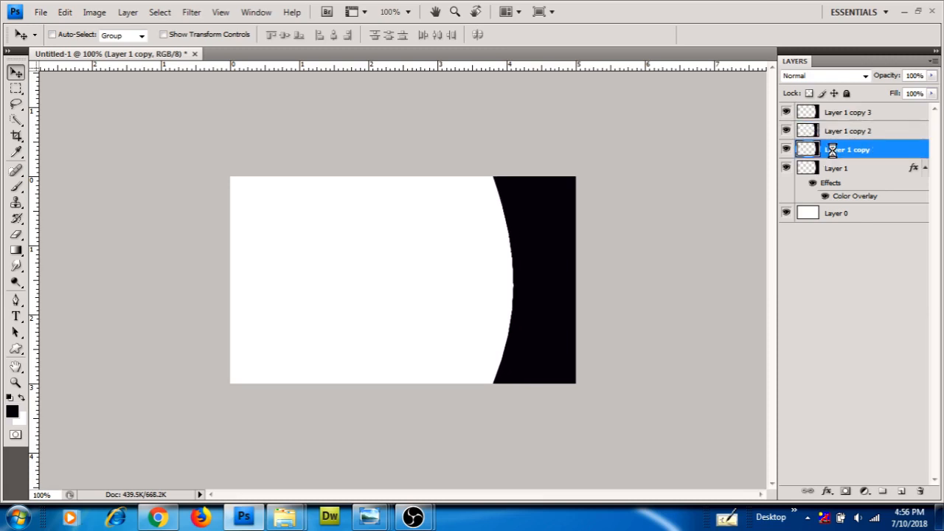
{"action": "key", "text": "Left"}
{"action": "key", "text": "Left"}
{"action": "key", "text": "Left"}
{"action": "key", "text": "Left"}
{"action": "key", "text": "Left"}
{"action": "key", "text": "Left"}
{"action": "key", "text": "Left"}
{"action": "key", "text": "Left"}
{"action": "key", "text": "Left"}
{"action": "key", "text": "Left"}
{"action": "key", "text": "Left"}
{"action": "key", "text": "Left"}
{"action": "key", "text": "Left"}
{"action": "key", "text": "Left"}
{"action": "key", "text": "Left"}
{"action": "key", "text": "Left"}
{"action": "key", "text": "Left"}
{"action": "key", "text": "Left"}
{"action": "key", "text": "Left"}
{"action": "key", "text": "Left"}
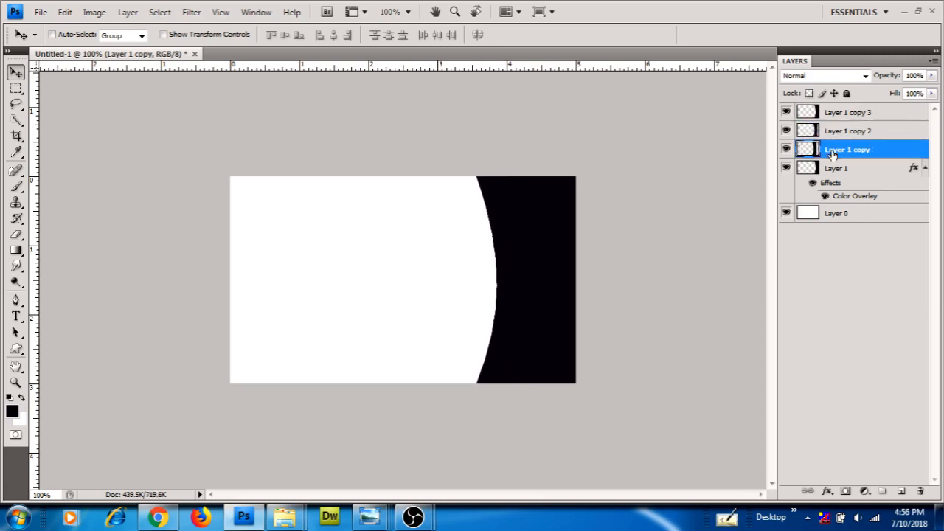
{"action": "left_click", "coordinate": [838, 171]}
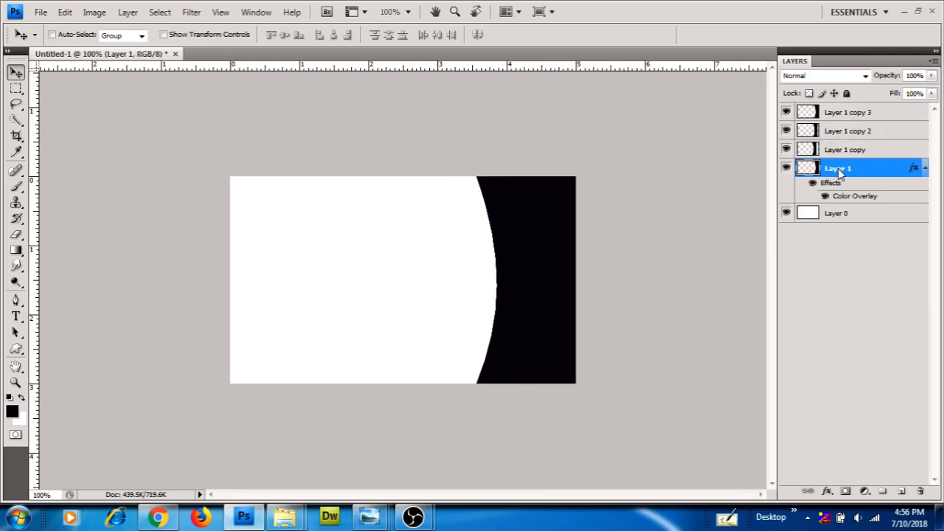
{"action": "key", "text": "Left"}
{"action": "key", "text": "Left"}
{"action": "key", "text": "Left"}
{"action": "key", "text": "Left"}
{"action": "key", "text": "Left"}
{"action": "key", "text": "Left"}
{"action": "key", "text": "Left"}
{"action": "key", "text": "Left"}
{"action": "key", "text": "Left"}
{"action": "key", "text": "Left"}
{"action": "key", "text": "Left"}
{"action": "key", "text": "Left"}
{"action": "key", "text": "Left"}
{"action": "key", "text": "Left"}
{"action": "key", "text": "Left"}
{"action": "key", "text": "Left"}
{"action": "key", "text": "Left"}
{"action": "key", "text": "Left"}
{"action": "key", "text": "Left"}
{"action": "key", "text": "Left"}
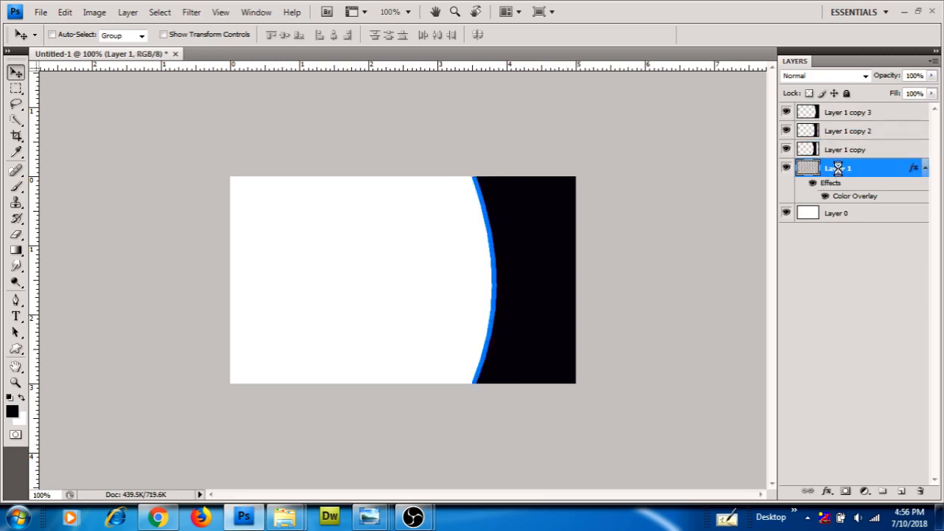
{"action": "key", "text": "Left"}
{"action": "key", "text": "Left"}
{"action": "key", "text": "Left"}
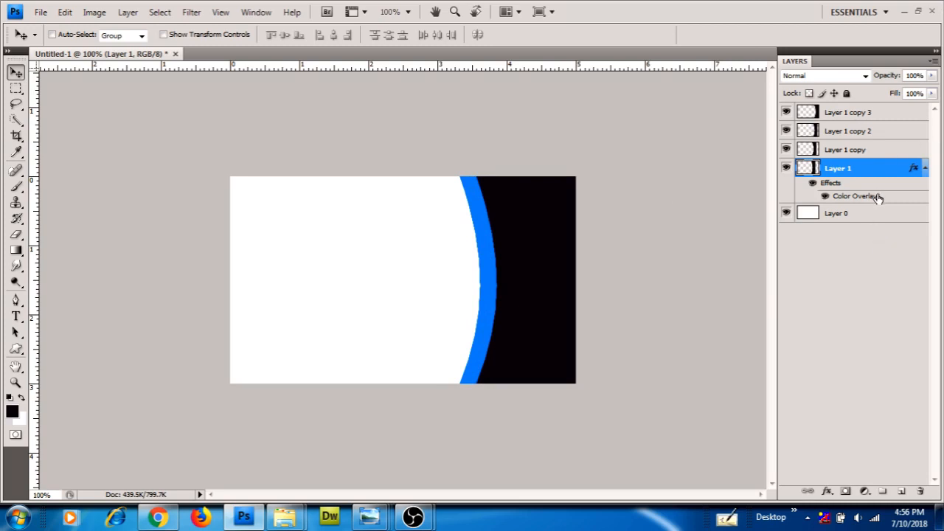
Give Layer 1 copy 2 a dark blue 08549b Color Overlay
{"action": "left_click", "coordinate": [891, 132]}
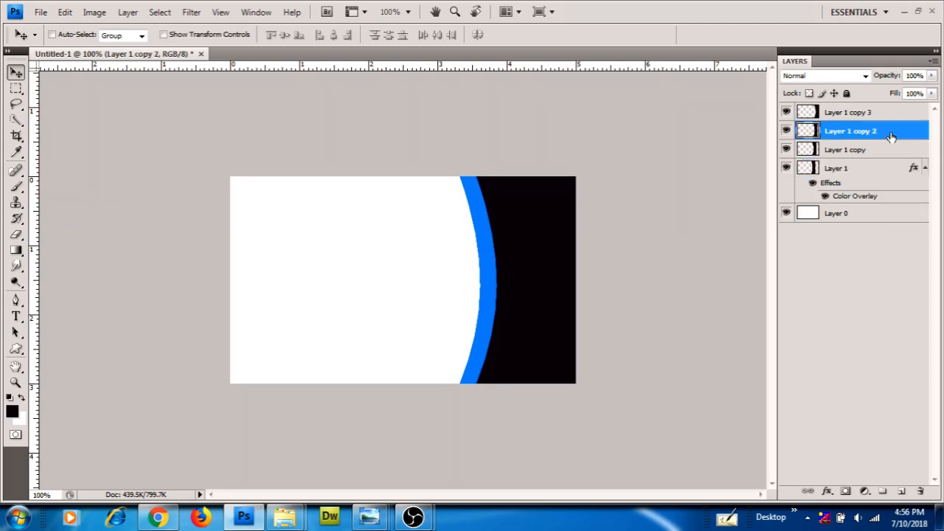
{"action": "double_click", "coordinate": [891, 133]}
{"action": "left_click", "coordinate": [584, 386]}
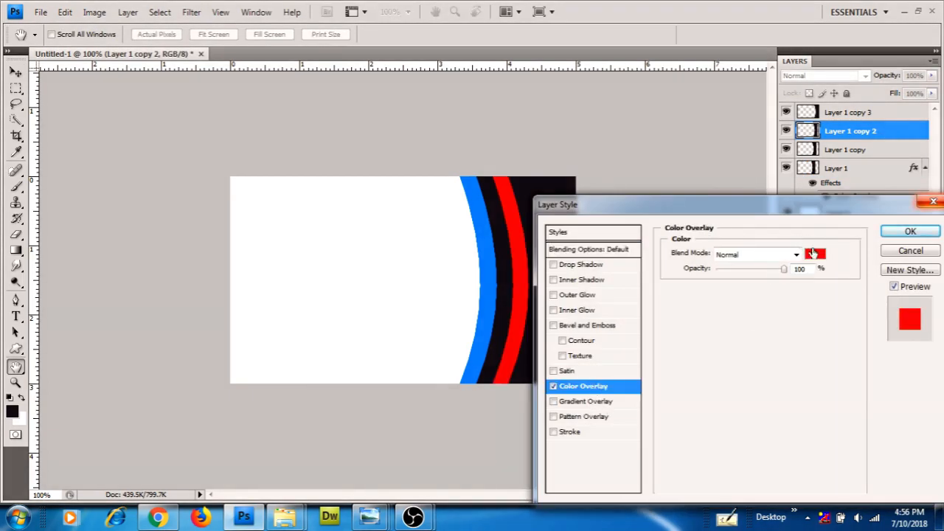
{"action": "left_click", "coordinate": [815, 254]}
{"action": "left_click", "coordinate": [478, 248]}
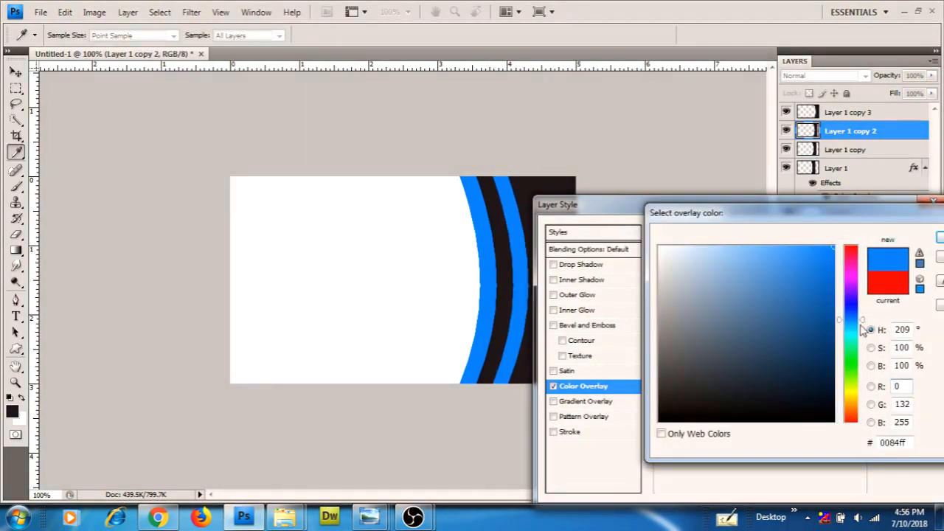
{"action": "left_click", "coordinate": [826, 326]}
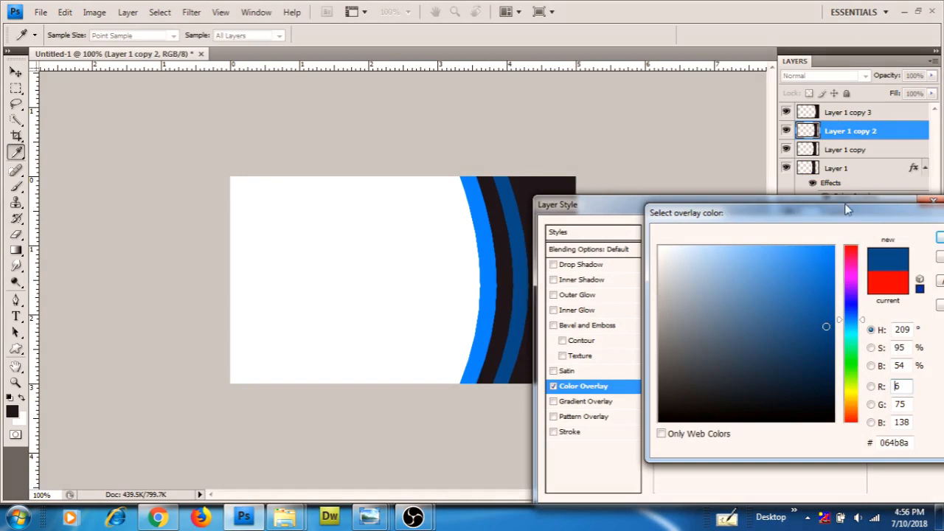
{"action": "left_click_drag", "start_coordinate": [847, 210], "coordinate": [778, 232]}
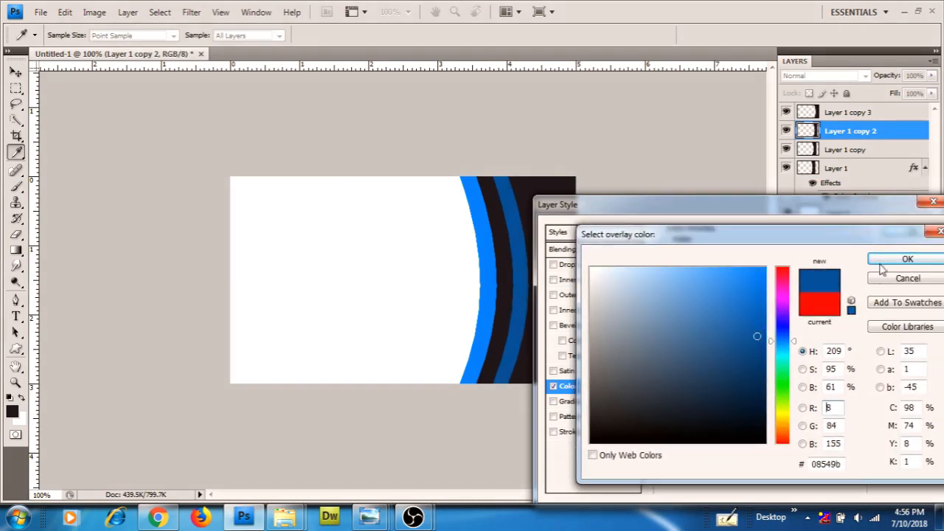
{"action": "left_click", "coordinate": [907, 259]}
{"action": "left_click", "coordinate": [894, 232]}
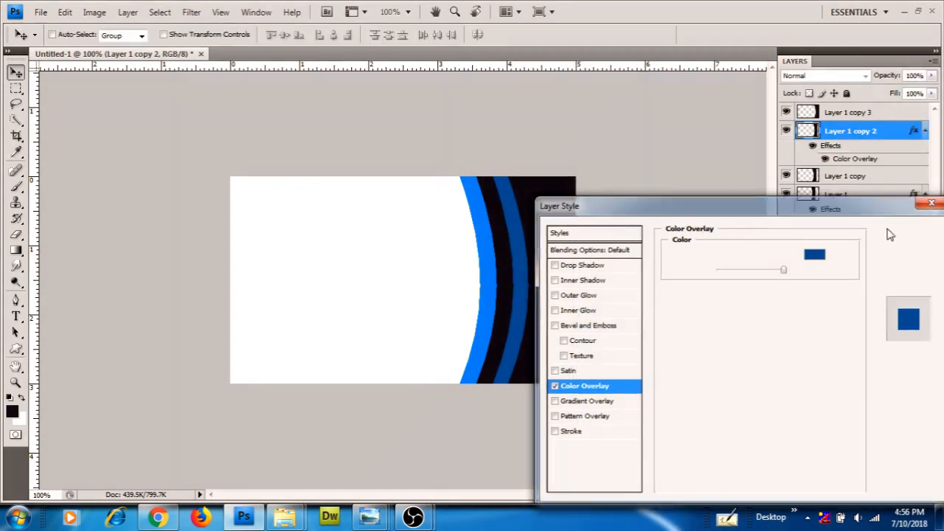
Give Layer 1 copy a medium blue 066ac6 Color Overlay
{"action": "left_click", "coordinate": [883, 178]}
{"action": "double_click", "coordinate": [883, 179]}
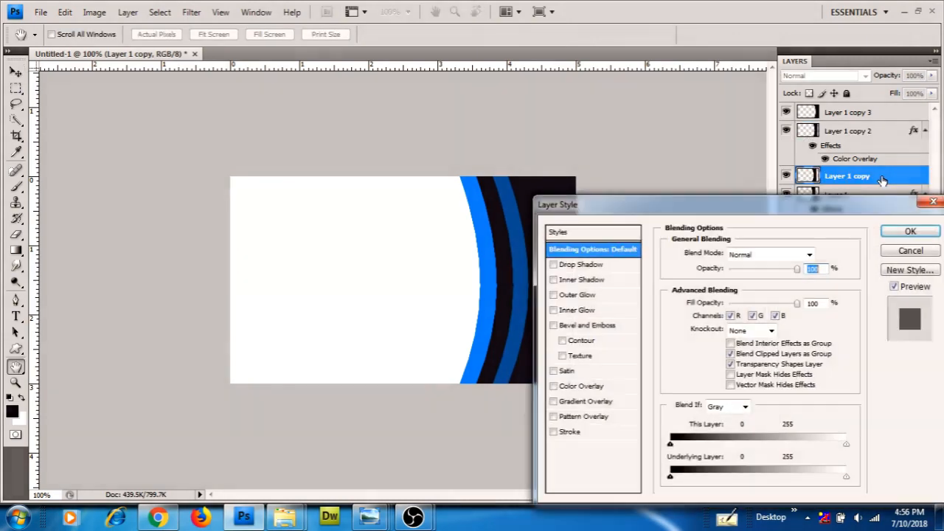
{"action": "left_click", "coordinate": [581, 386]}
{"action": "left_click", "coordinate": [815, 254]}
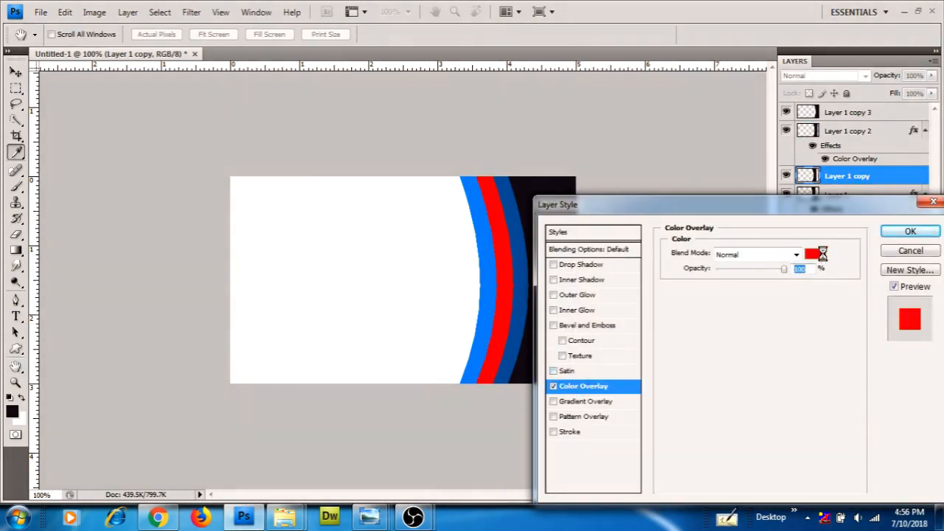
{"action": "left_click", "coordinate": [491, 277]}
{"action": "left_click", "coordinate": [760, 292]}
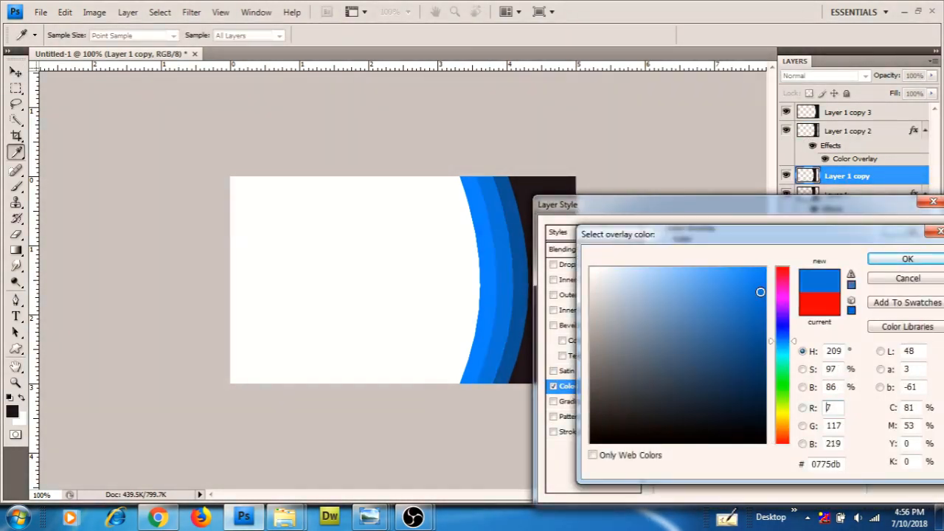
{"action": "left_click_drag", "start_coordinate": [760, 292], "coordinate": [760, 307]}
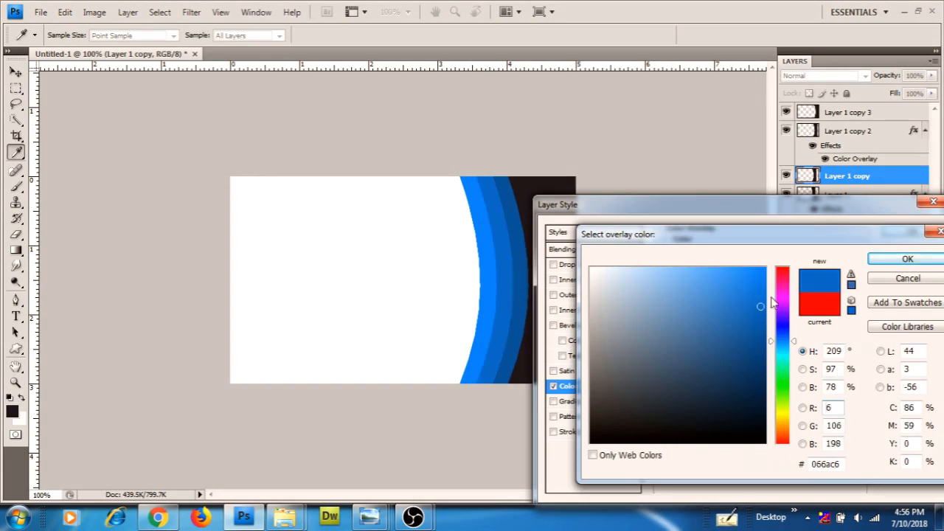
{"action": "left_click", "coordinate": [907, 258]}
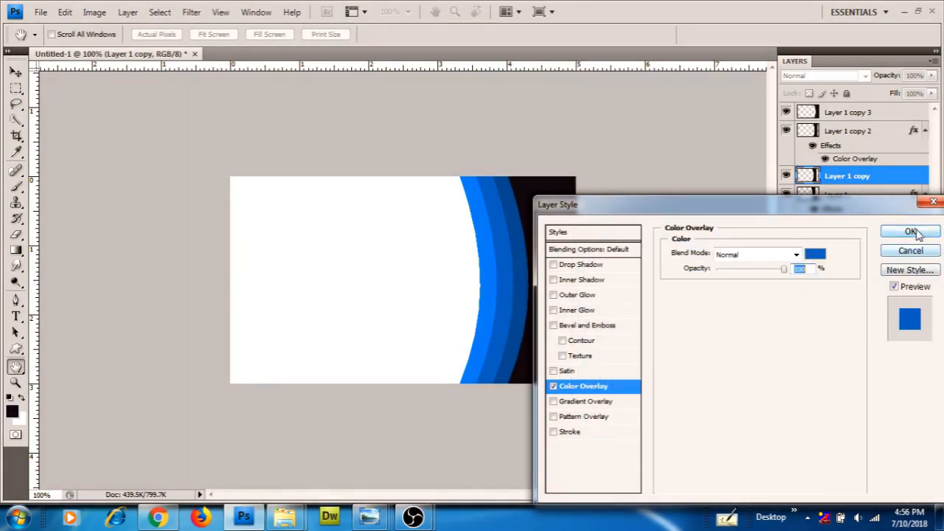
{"action": "left_click", "coordinate": [911, 233]}
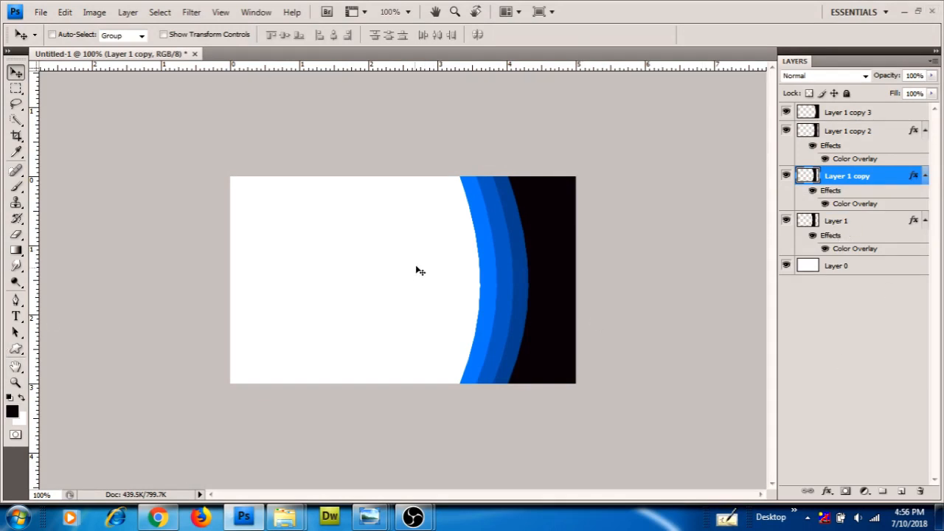
Nudge the Layer 1 and Layer 1 copy arcs slightly left
{"action": "right_click", "coordinate": [483, 247]}
{"action": "left_click", "coordinate": [494, 255]}
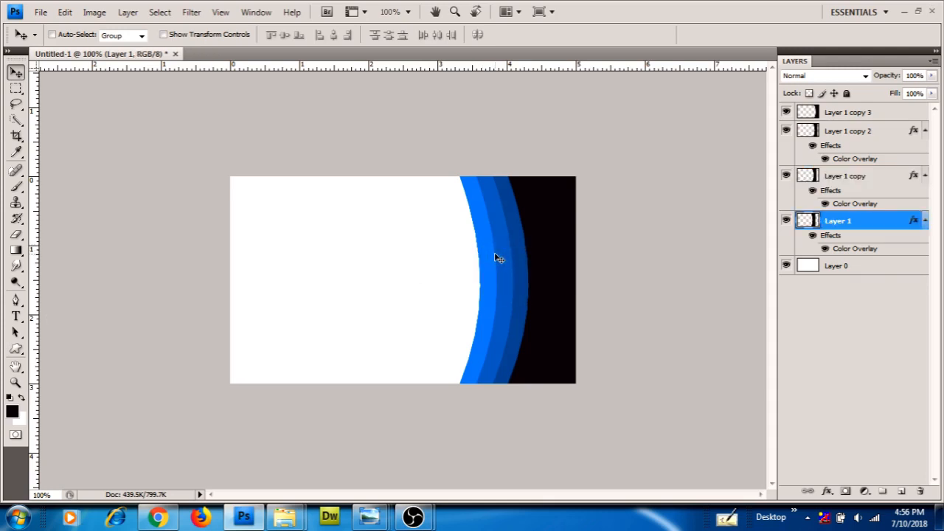
{"action": "key", "text": "Left"}
{"action": "key", "text": "Left"}
{"action": "key", "text": "Left"}
{"action": "key", "text": "Left"}
{"action": "key", "text": "Left"}
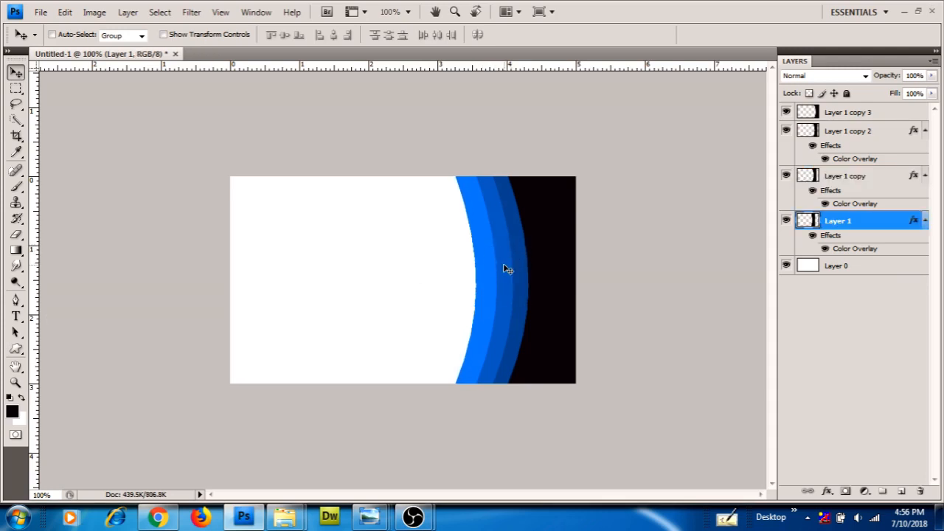
{"action": "right_click", "coordinate": [504, 264]}
{"action": "left_click", "coordinate": [527, 276]}
{"action": "key", "text": "Left"}
{"action": "key", "text": "Left"}
{"action": "key", "text": "Left"}
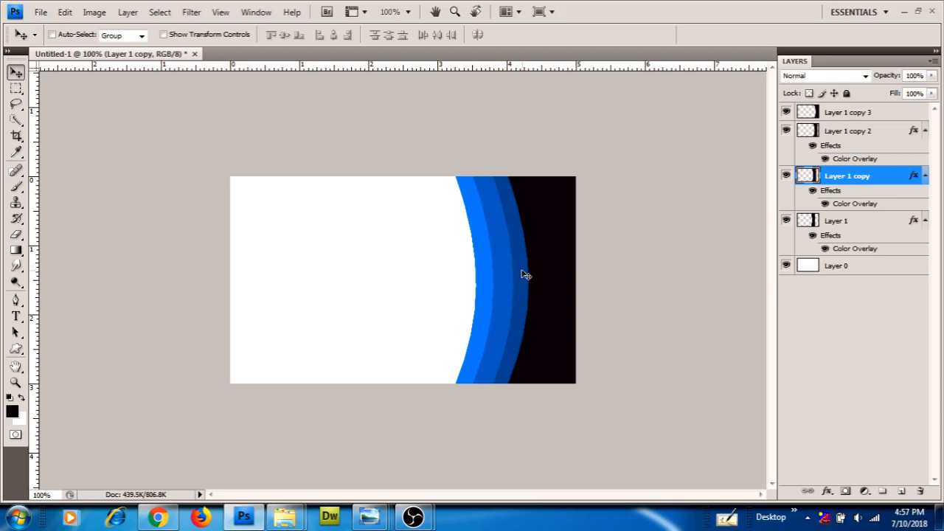
{"action": "right_click", "coordinate": [525, 278]}
{"action": "left_click", "coordinate": [544, 277]}
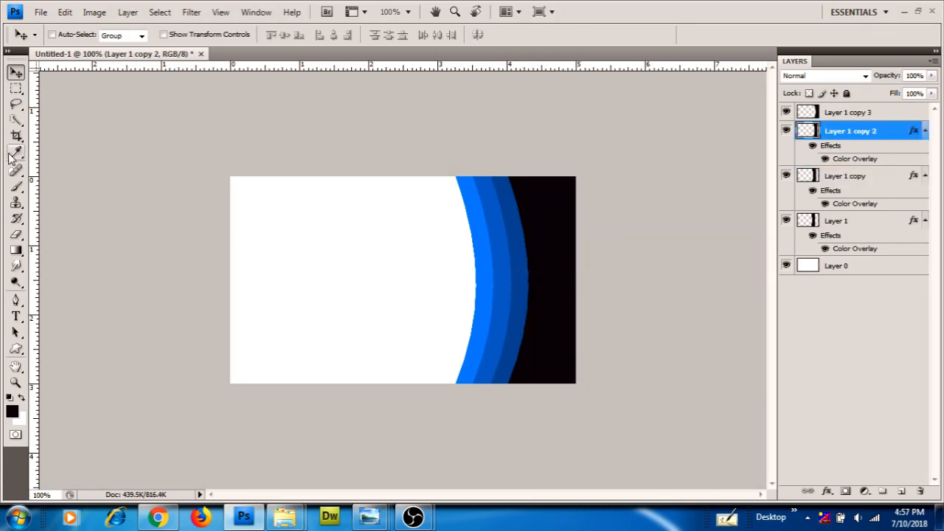
{"action": "left_click", "coordinate": [864, 112]}
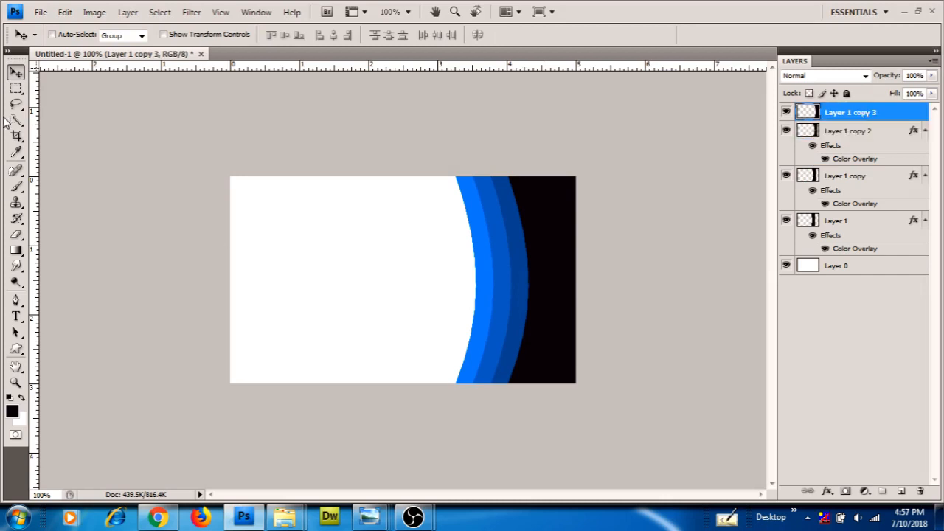
Fill a band from the arcs to the right edge with black on new Layer 2
{"action": "left_click", "coordinate": [15, 88]}
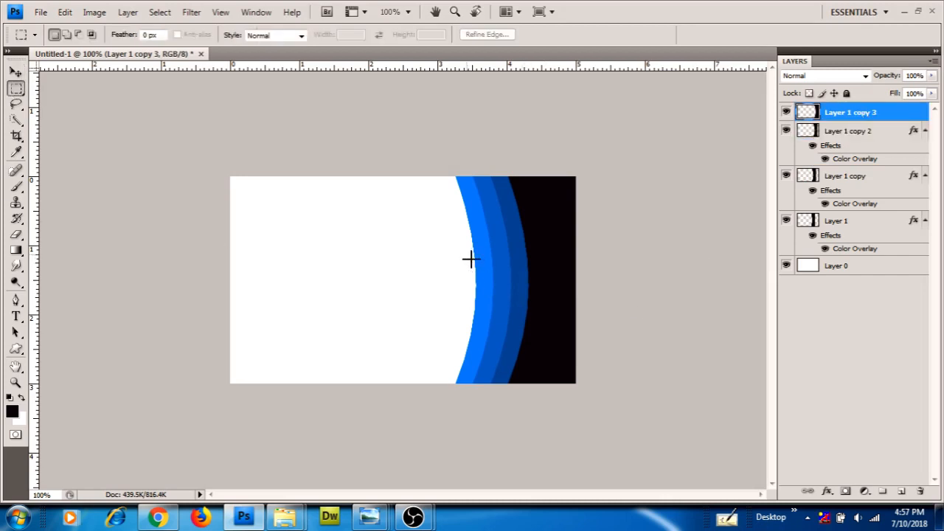
{"action": "left_click_drag", "start_coordinate": [467, 258], "coordinate": [587, 300]}
{"action": "key", "text": "ctrl+alt+n"}
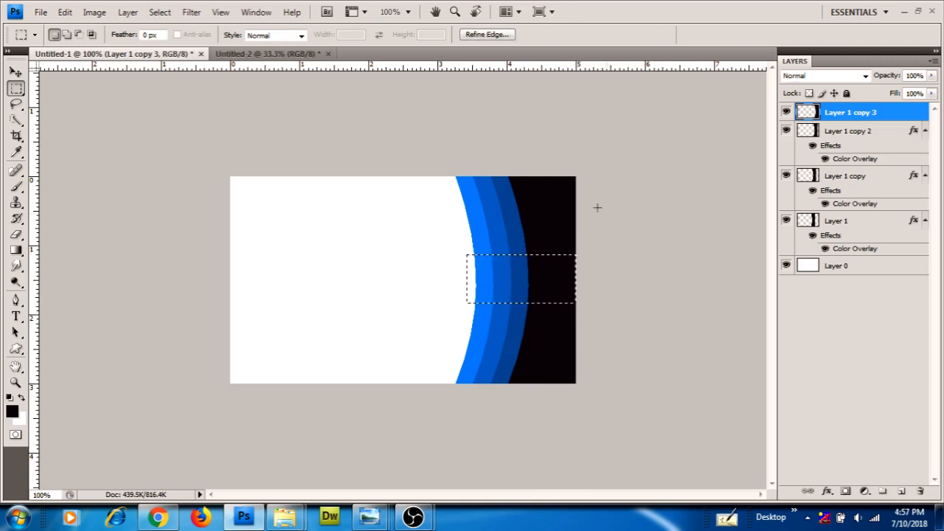
{"action": "key", "text": "ctrl+shift+n"}
{"action": "key", "text": "Return"}
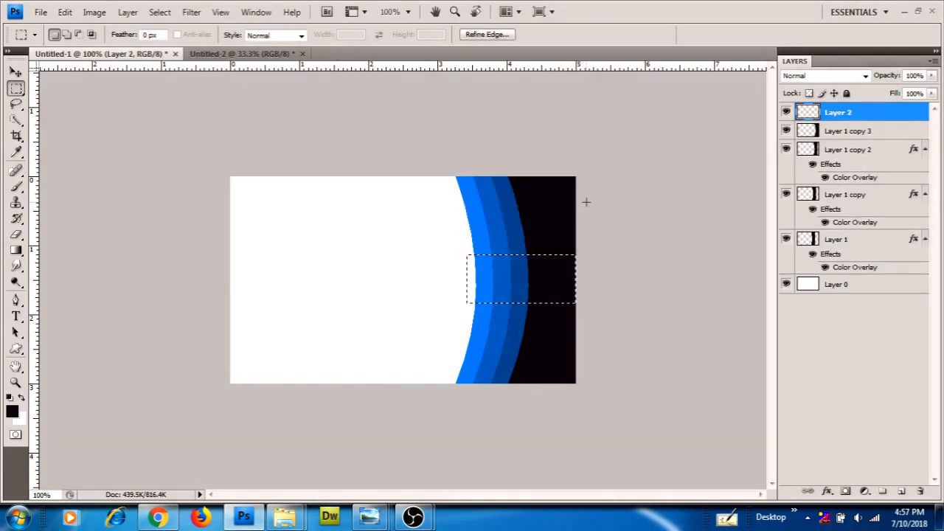
{"action": "key", "text": "alt+BackSpace"}
Add a Drop Shadow to Layer 2's black bar at 0° angle and 56% opacity
{"action": "key", "text": "ctrl+s"}
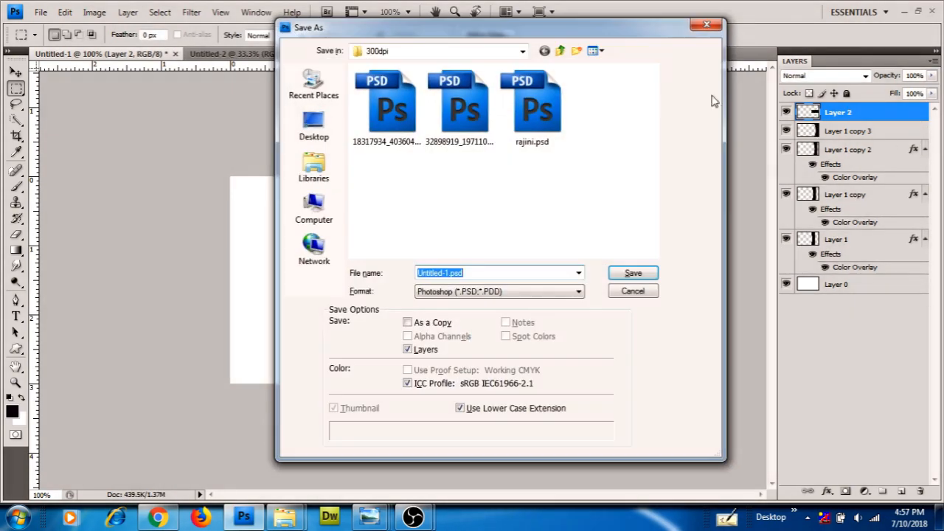
{"action": "left_click", "coordinate": [706, 28]}
{"action": "double_click", "coordinate": [910, 115]}
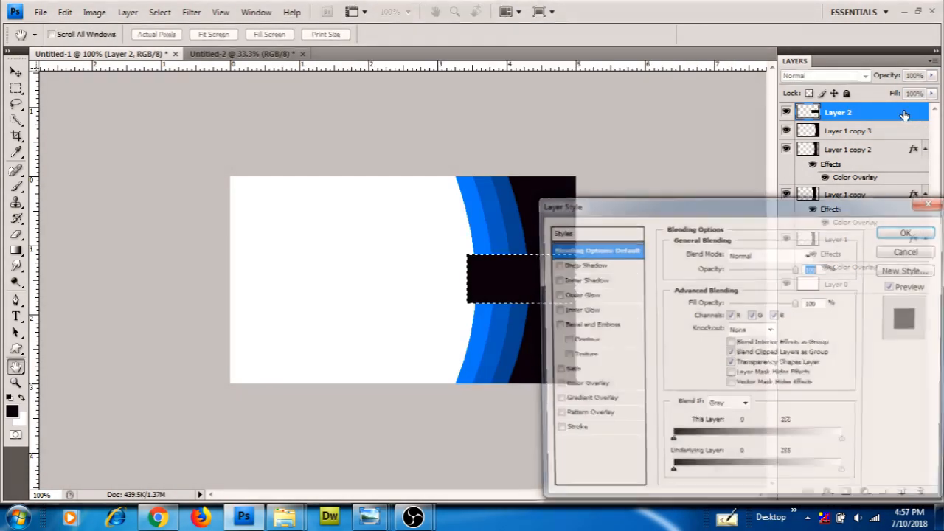
{"action": "left_click", "coordinate": [614, 265]}
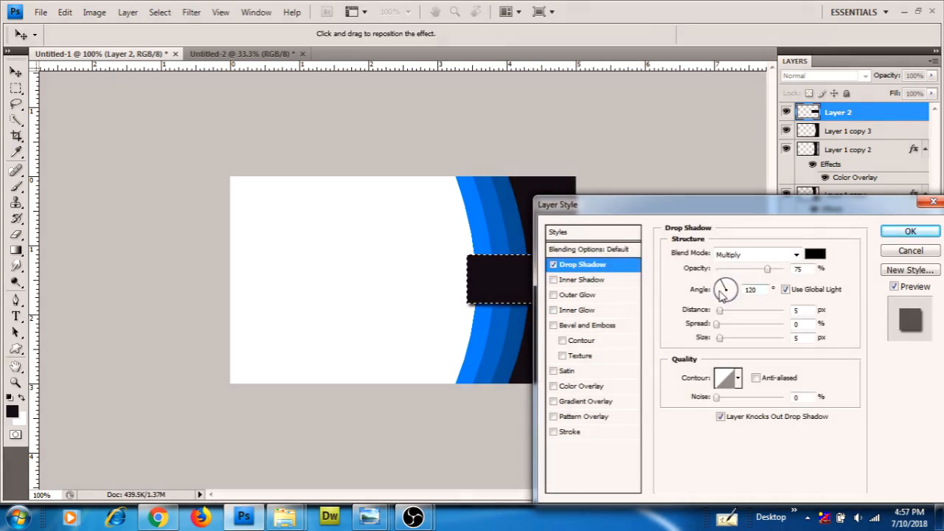
{"action": "left_click", "coordinate": [724, 289]}
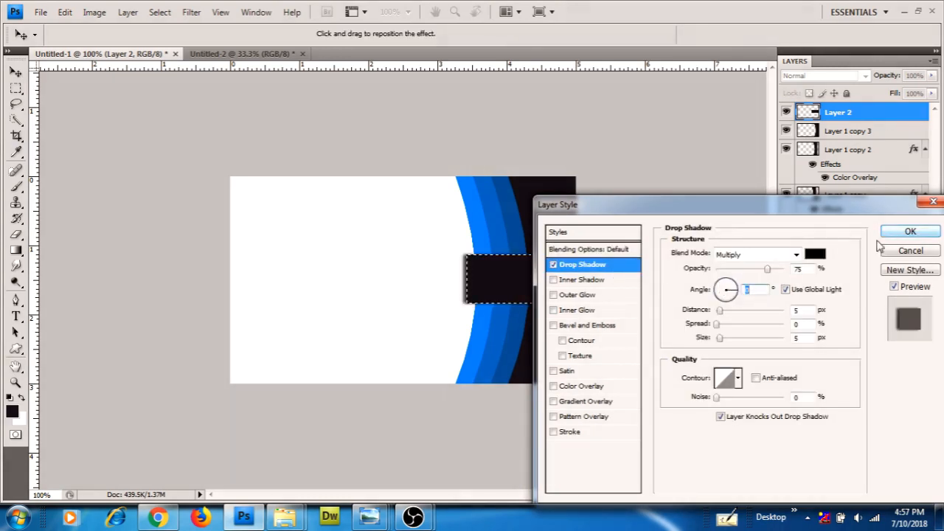
{"action": "left_click_drag", "start_coordinate": [767, 269], "coordinate": [754, 270]}
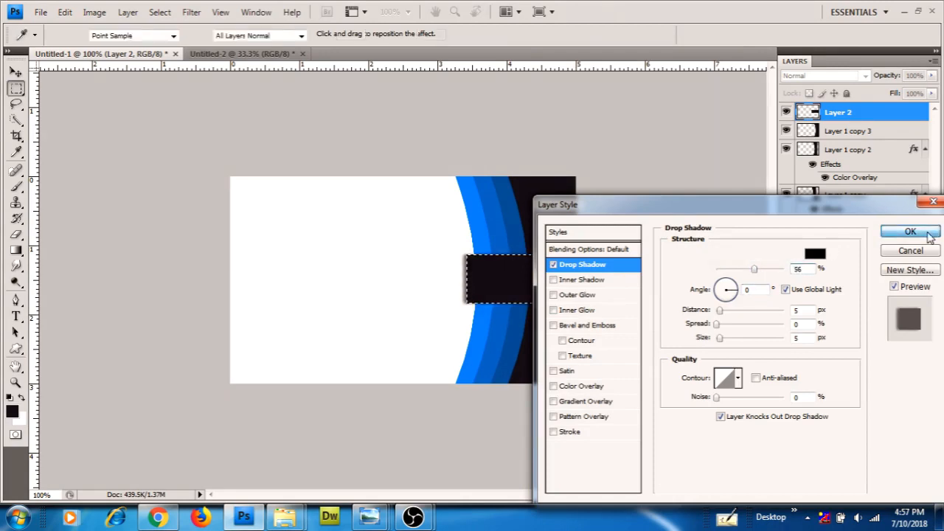
{"action": "left_click", "coordinate": [927, 233]}
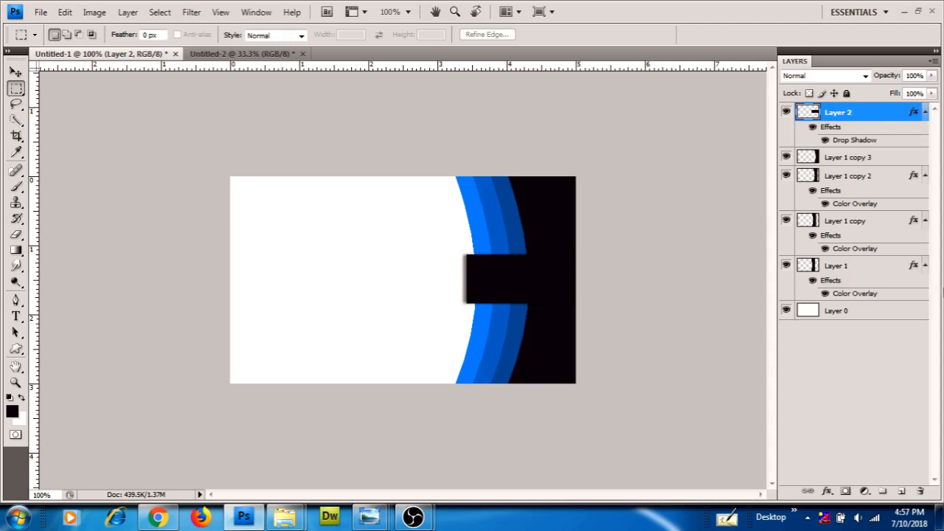
{"action": "left_click", "coordinate": [867, 272]}
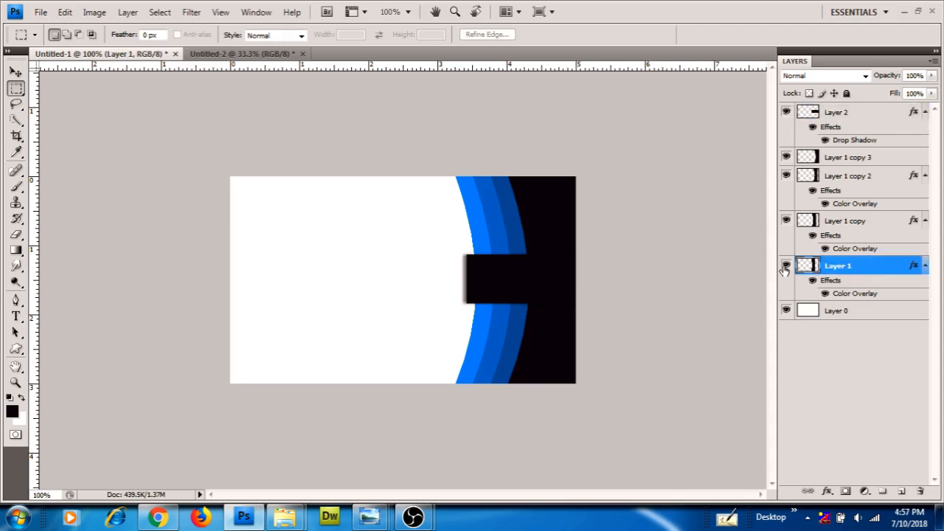
Draw a small dark fold shape on new Layer 3 and rotate it about -44°
{"action": "left_click", "coordinate": [786, 264]}
{"action": "left_click", "coordinate": [785, 265]}
{"action": "left_click", "coordinate": [15, 300]}
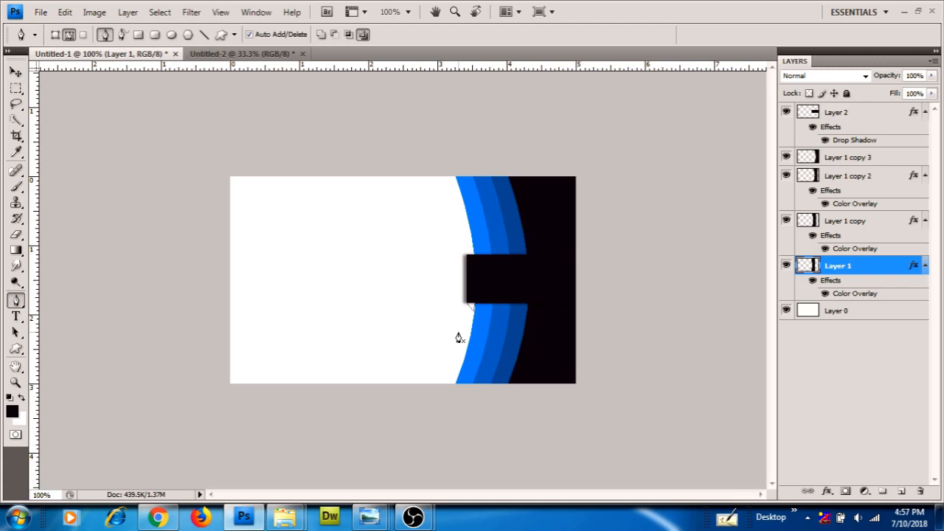
{"action": "key", "text": "ctrl+shift+n"}
{"action": "key", "text": "Return"}
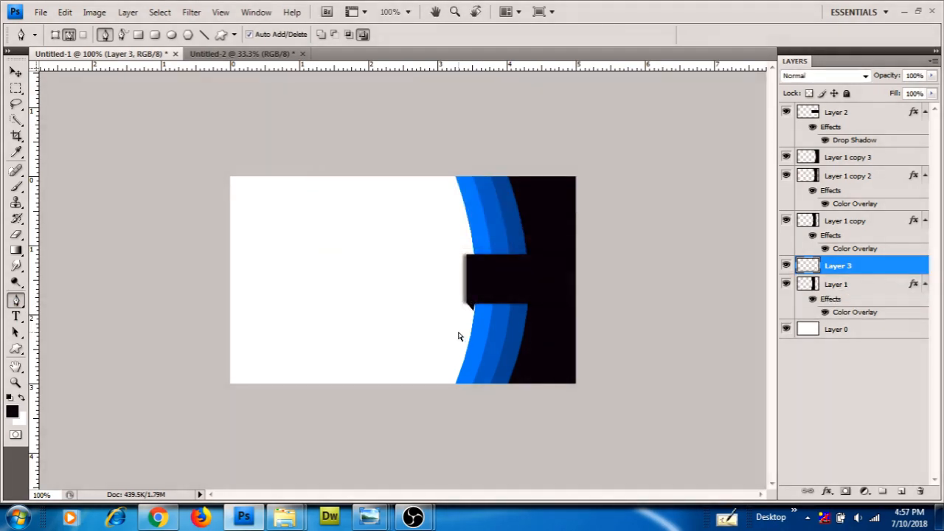
{"action": "left_click", "coordinate": [16, 71]}
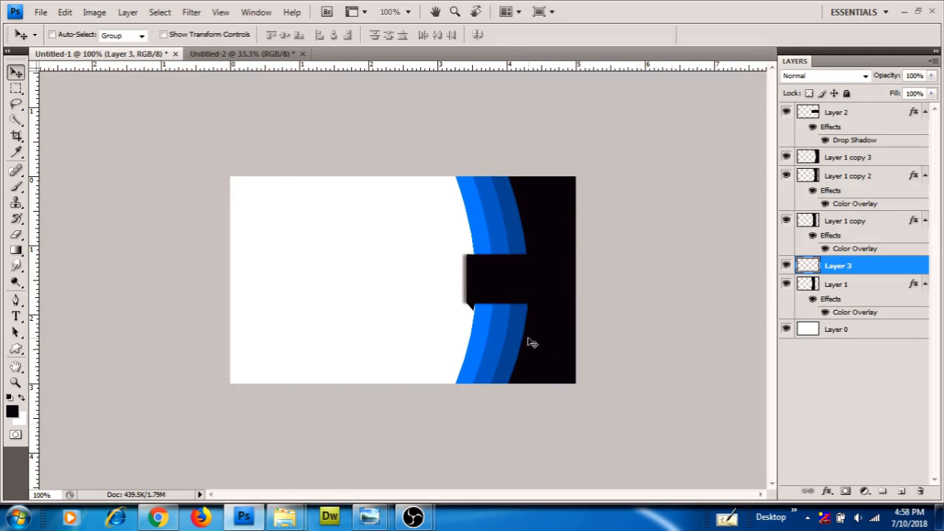
{"action": "key", "text": "ctrl+t"}
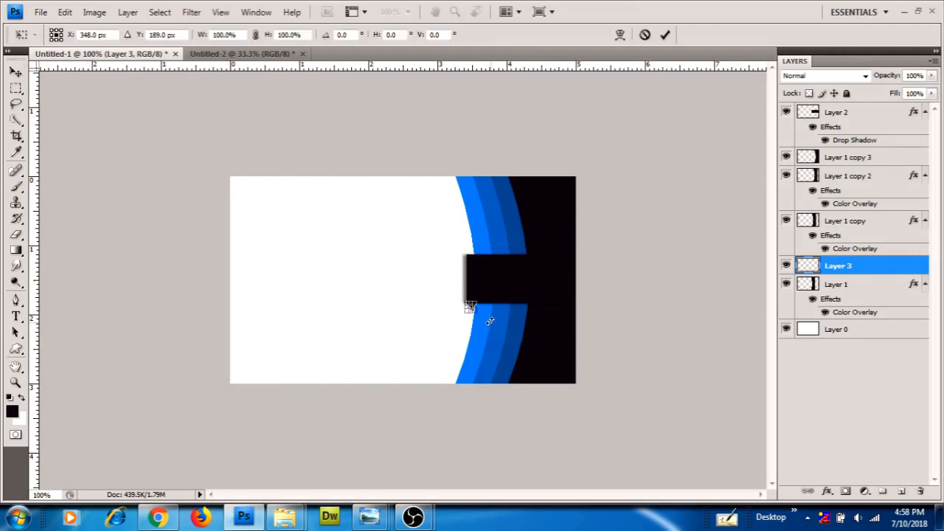
{"action": "left_click_drag", "start_coordinate": [489, 321], "coordinate": [492, 316]}
{"action": "key", "text": "Return"}
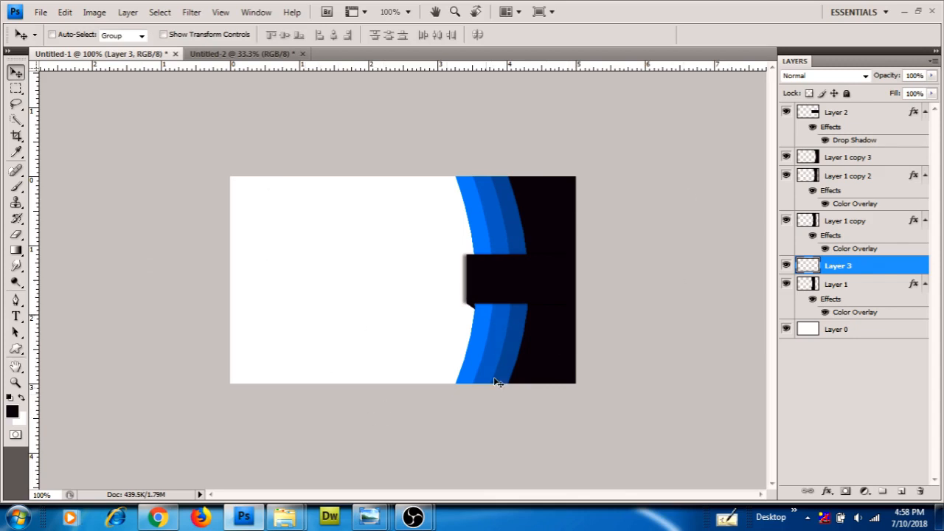
Give Layer 0 a Pattern Overlay using the plain white pattern
{"action": "right_click", "coordinate": [302, 260]}
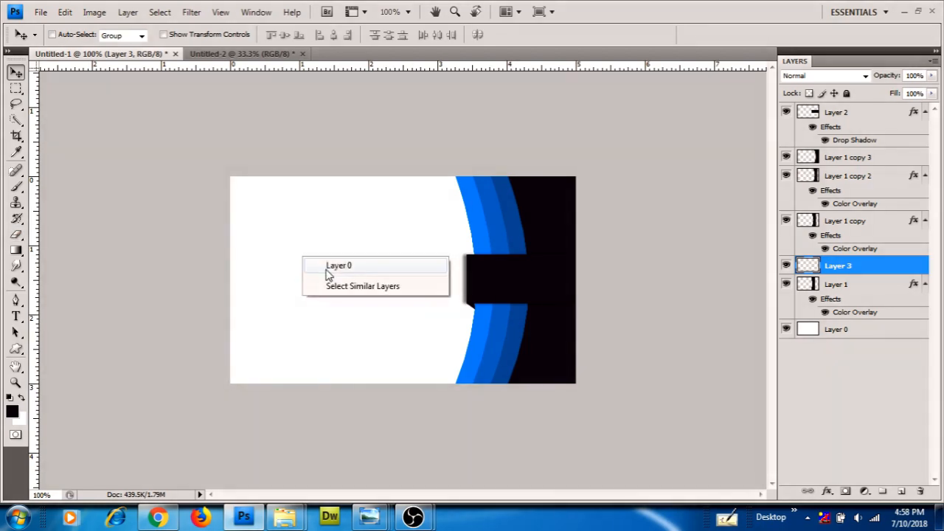
{"action": "left_click", "coordinate": [329, 267]}
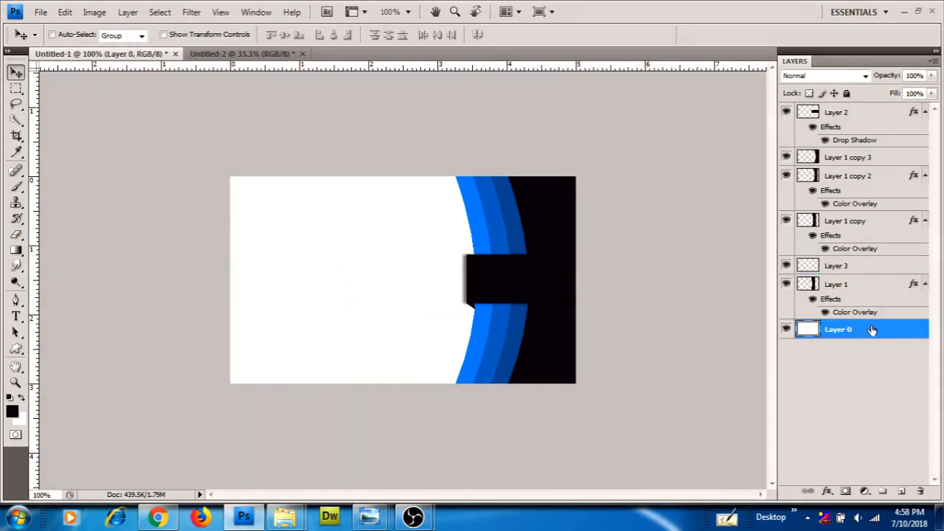
{"action": "double_click", "coordinate": [872, 329]}
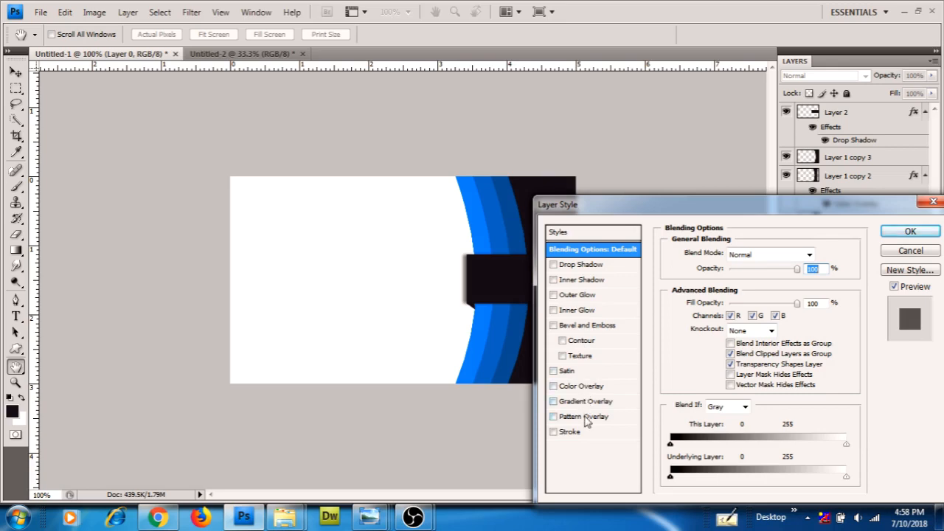
{"action": "left_click", "coordinate": [612, 417]}
{"action": "left_click", "coordinate": [760, 299]}
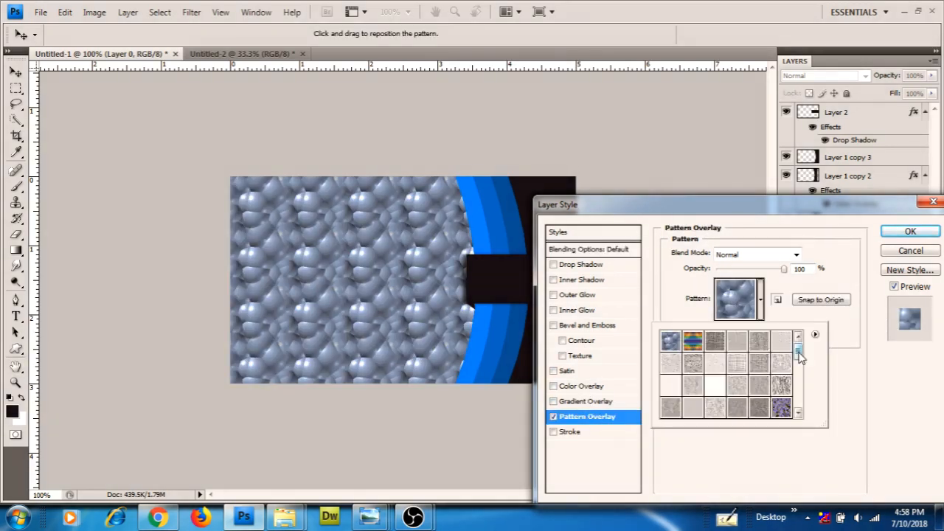
{"action": "left_click_drag", "start_coordinate": [797, 342], "coordinate": [797, 418]}
{"action": "left_click", "coordinate": [710, 408]}
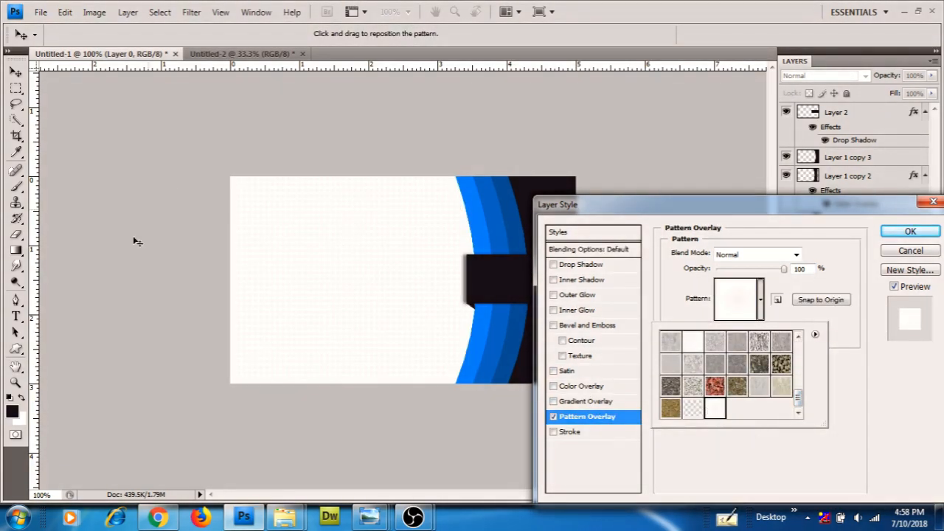
{"action": "left_click", "coordinate": [908, 231]}
{"action": "left_click", "coordinate": [909, 232]}
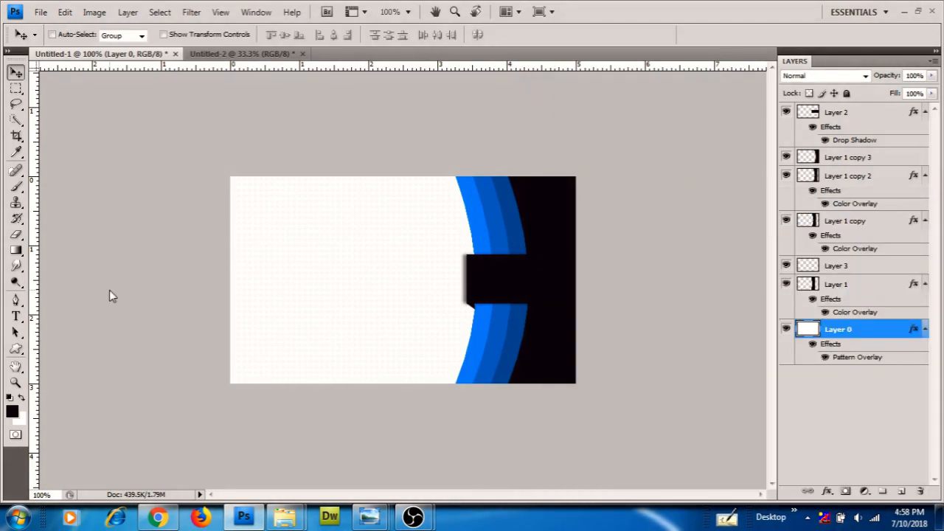
Start Edit > Define Pattern, then dismiss the naming dialog without saving
{"action": "left_click", "coordinate": [65, 12]}
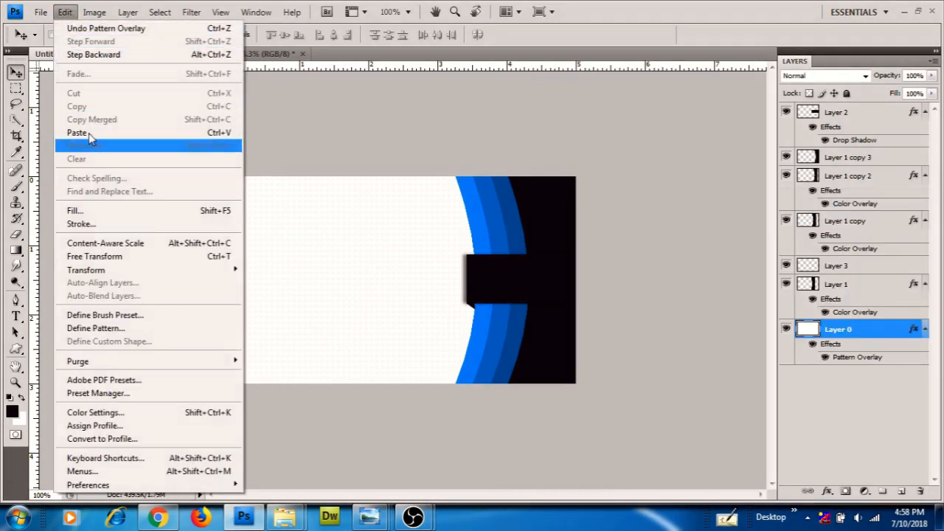
{"action": "left_click", "coordinate": [108, 328]}
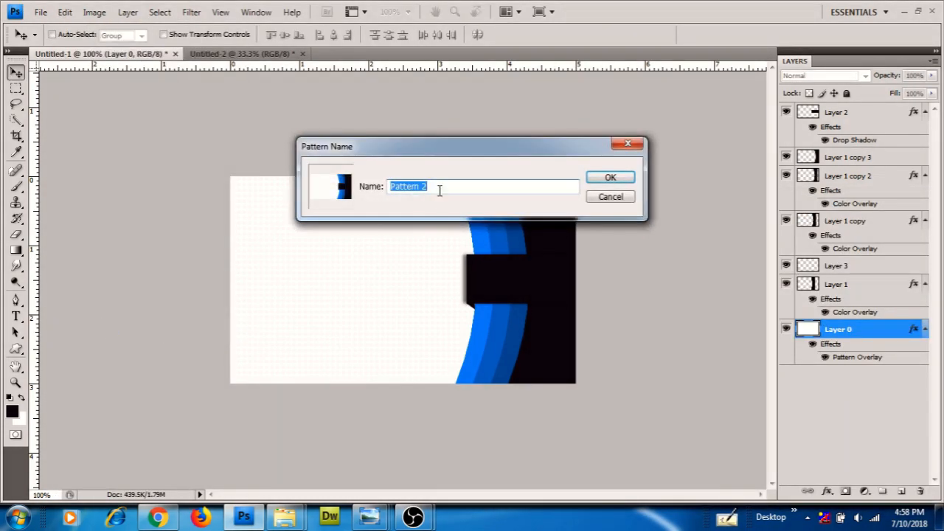
{"action": "left_click", "coordinate": [629, 144]}
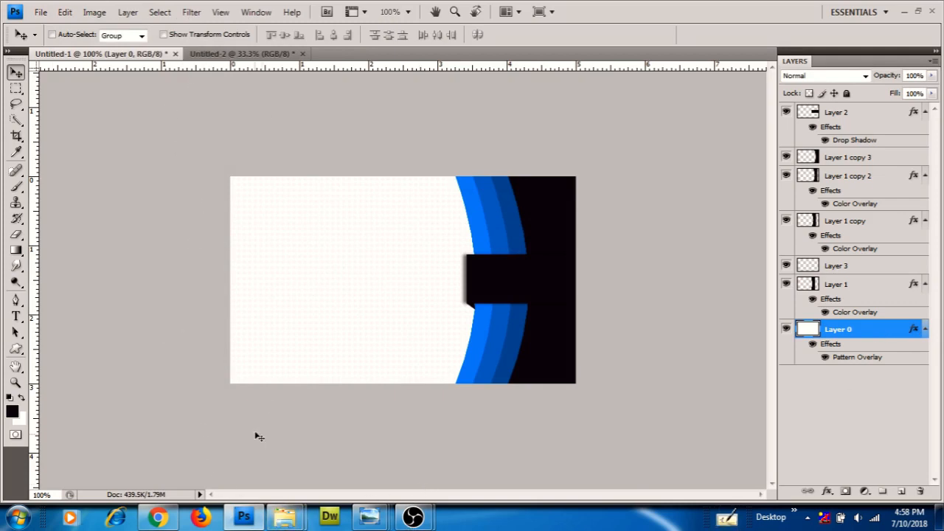
Open the E:\demo-card folder and view the horizantal-4.jpg reference card
{"action": "mouse_move", "coordinate": [298, 522]}
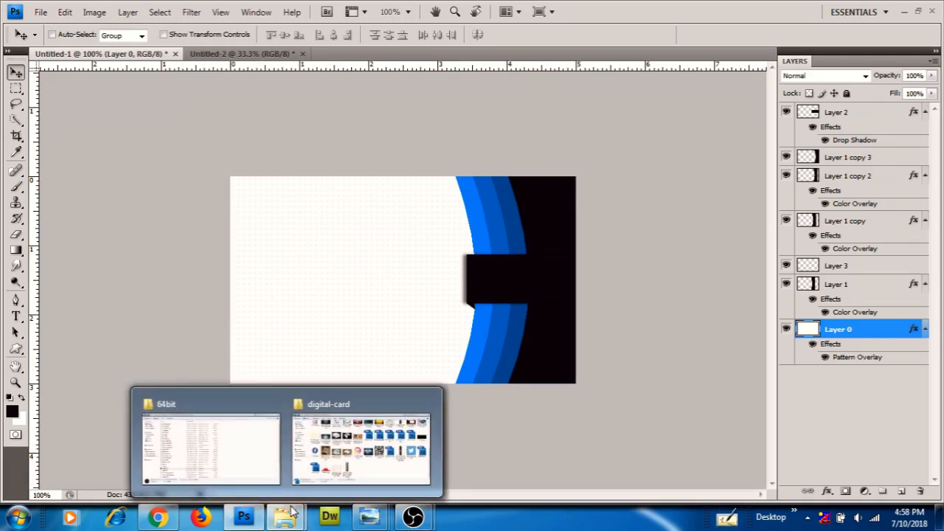
{"action": "left_click", "coordinate": [329, 448]}
{"action": "left_click", "coordinate": [159, 26]}
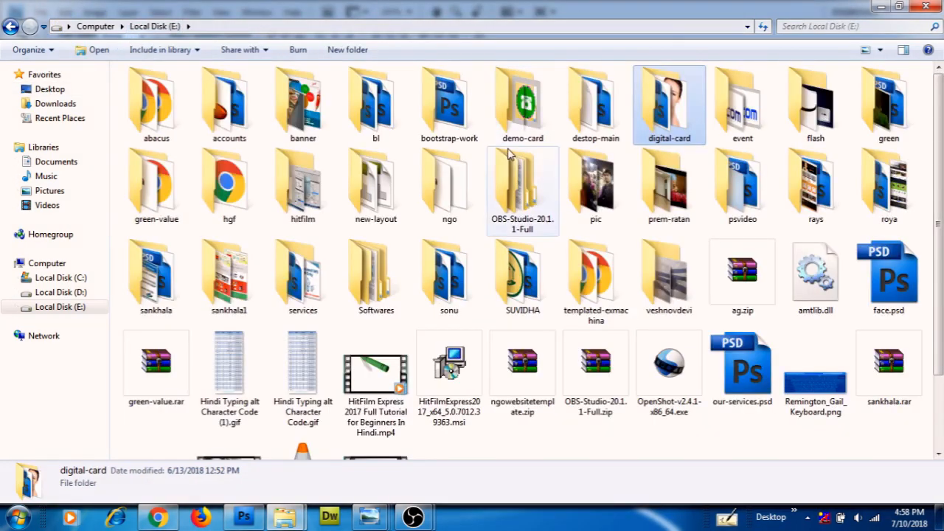
{"action": "double_click", "coordinate": [524, 111]}
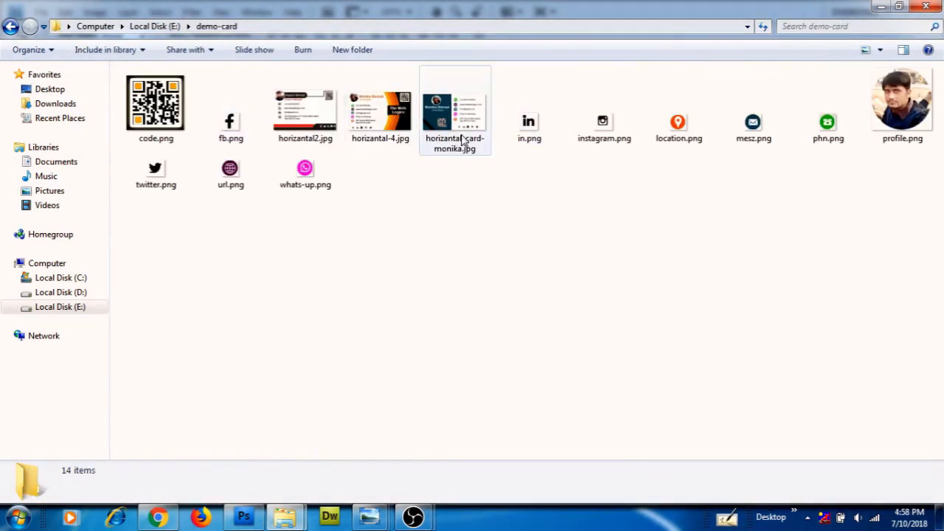
{"action": "double_click", "coordinate": [380, 111]}
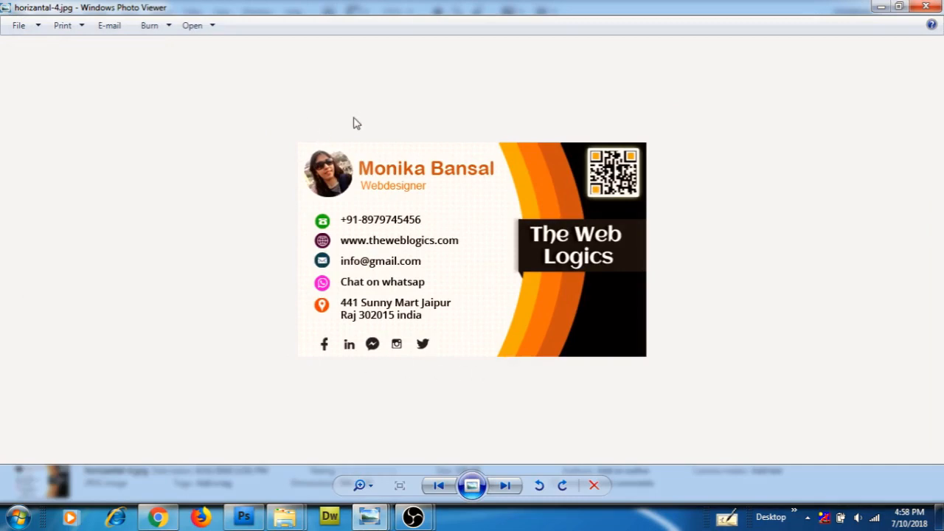
{"action": "left_click", "coordinate": [246, 518]}
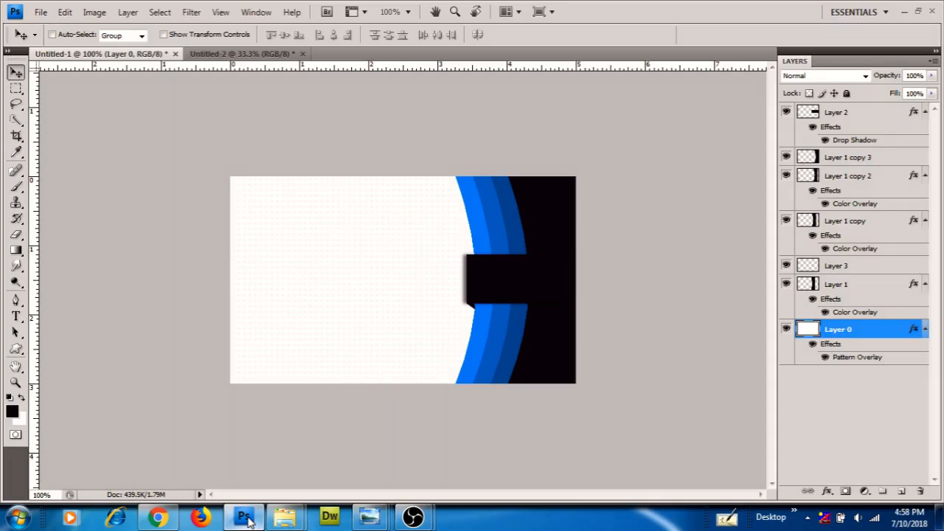
{"action": "left_click", "coordinate": [248, 521]}
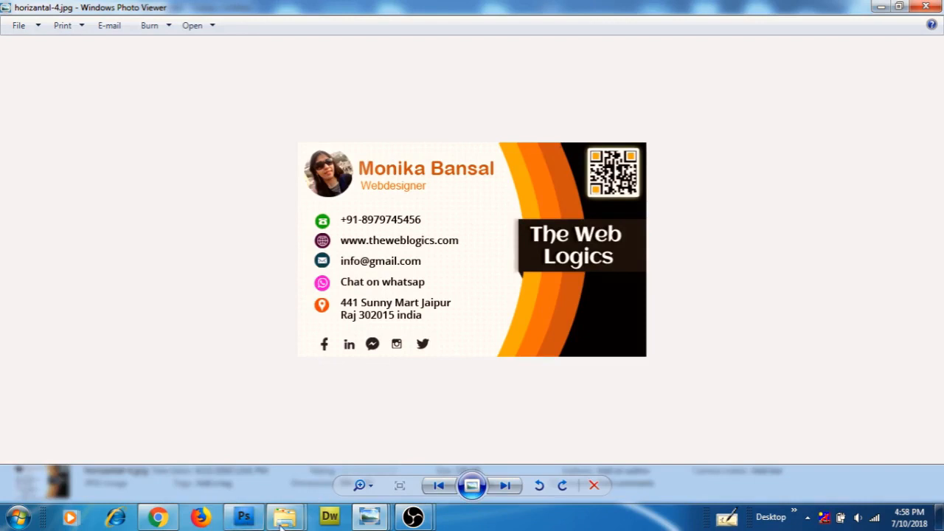
Drag code.png from the demo-card folder over to Photoshop
{"action": "mouse_move", "coordinate": [284, 518]}
{"action": "left_click", "coordinate": [313, 488]}
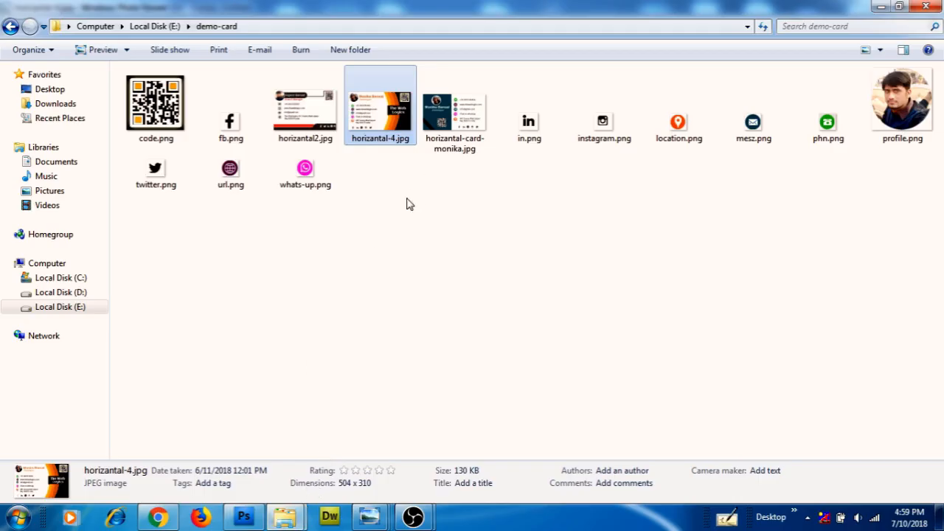
{"action": "left_click", "coordinate": [158, 118]}
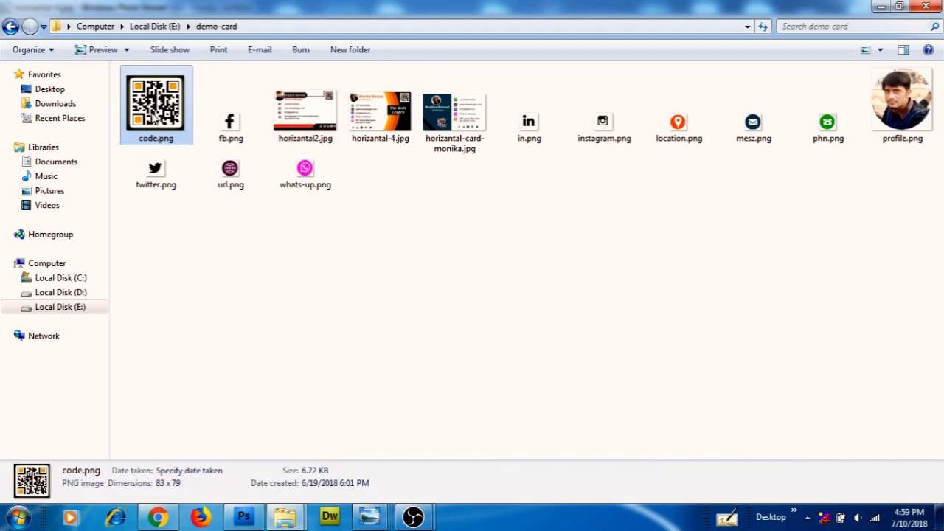
{"action": "left_click_drag", "start_coordinate": [159, 118], "coordinate": [379, 46]}
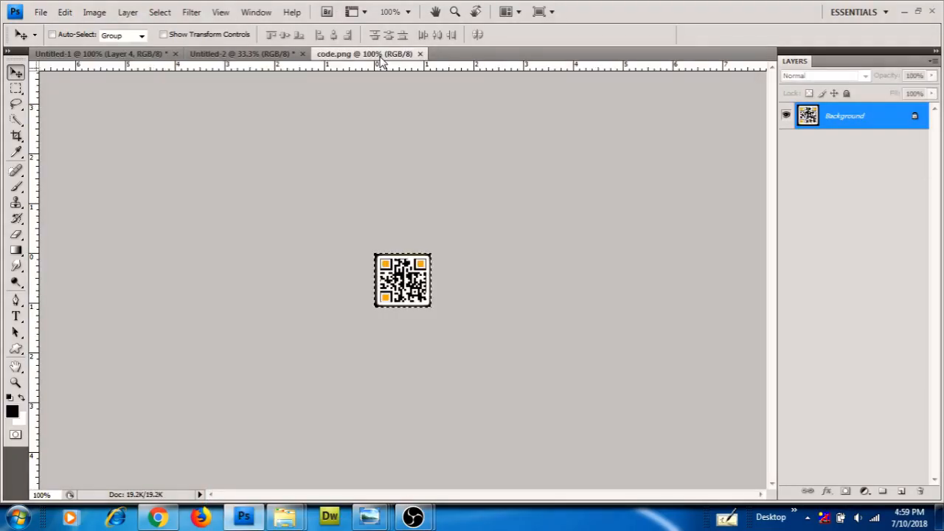
Place the QR code top-right on the card, bring it to front and scale to 77.3%
{"action": "left_click_drag", "start_coordinate": [83, 57], "coordinate": [553, 259]}
{"action": "left_click_drag", "start_coordinate": [459, 254], "coordinate": [537, 217]}
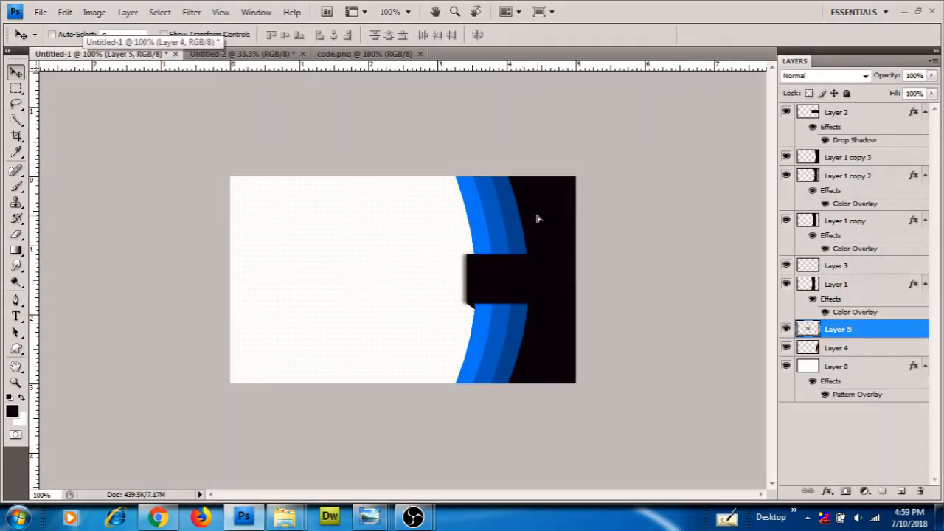
{"action": "key", "text": "ctrl+shift+bracketright"}
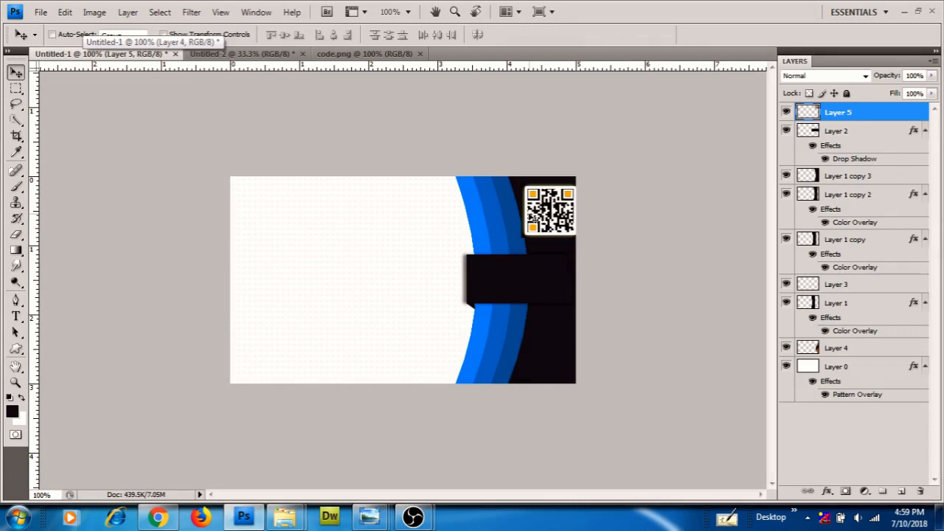
{"action": "key", "text": "ctrl+t"}
{"action": "left_click_drag", "start_coordinate": [581, 183], "coordinate": [564, 211]}
{"action": "key", "text": "Return"}
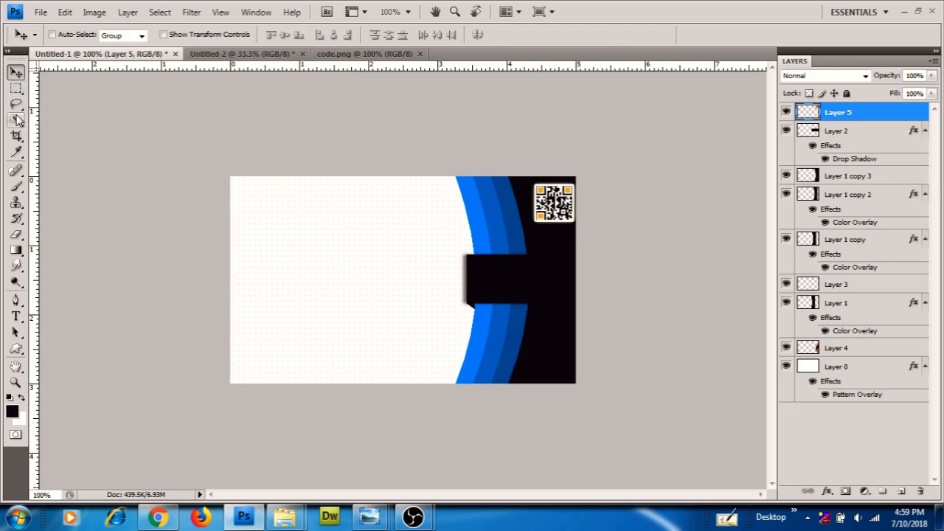
Recolour the QR code's orange corner markers with the stripe's blue, then return to Explorer
{"action": "left_click", "coordinate": [17, 119]}
{"action": "right_click", "coordinate": [16, 120]}
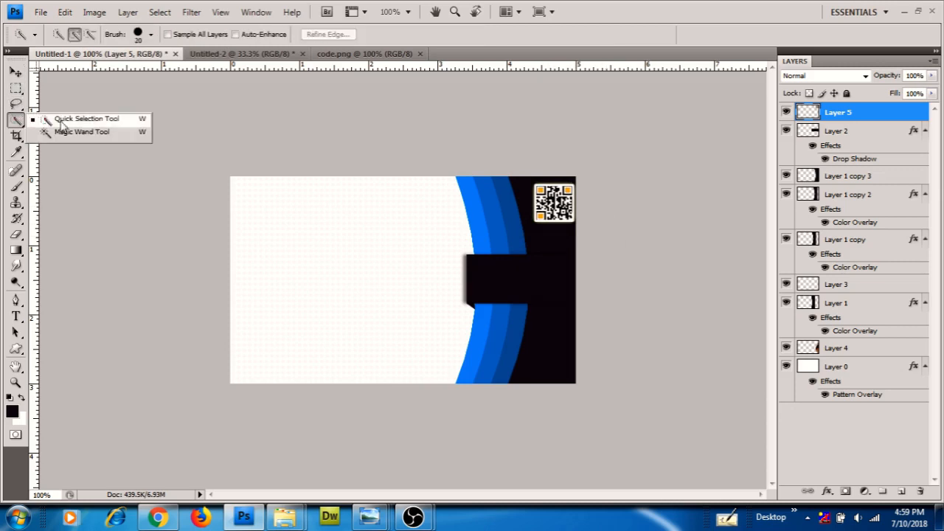
{"action": "left_click", "coordinate": [64, 134]}
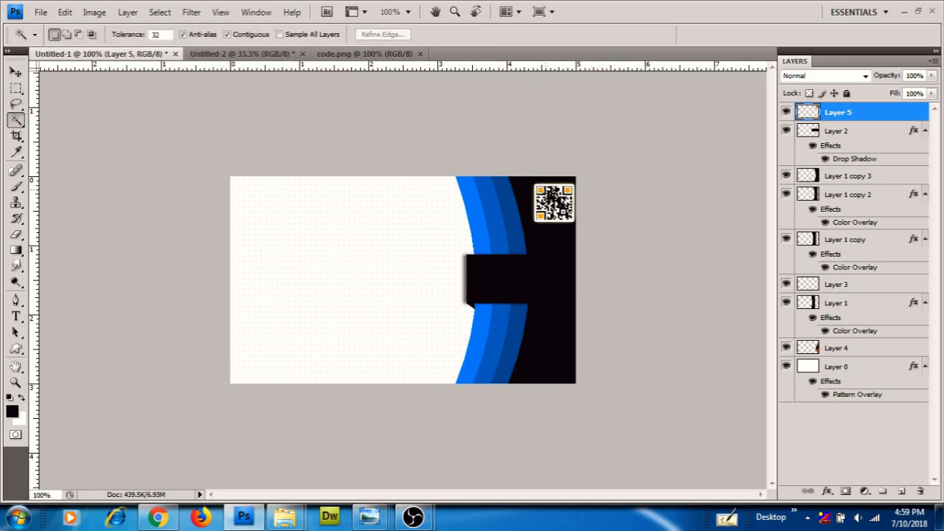
{"action": "left_click", "coordinate": [544, 193], "text": "shift"}
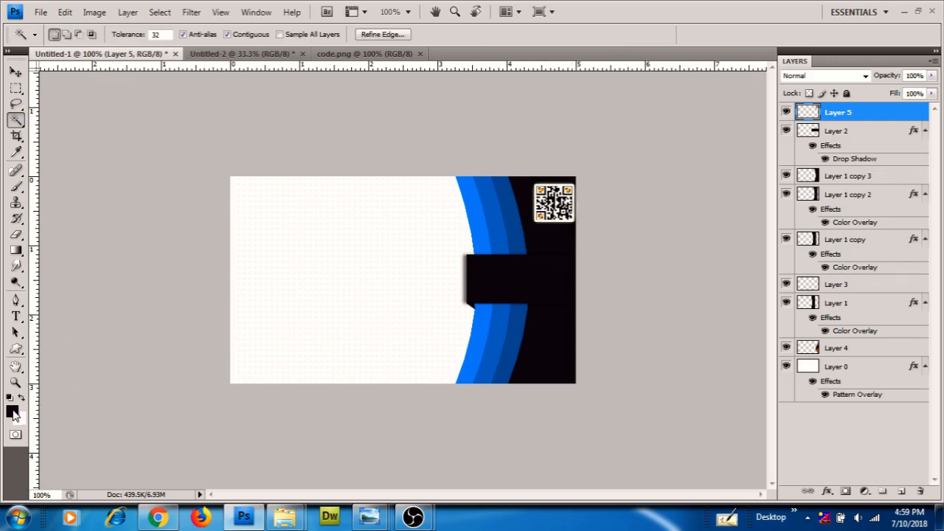
{"action": "left_click", "coordinate": [11, 411]}
{"action": "left_click", "coordinate": [487, 229]}
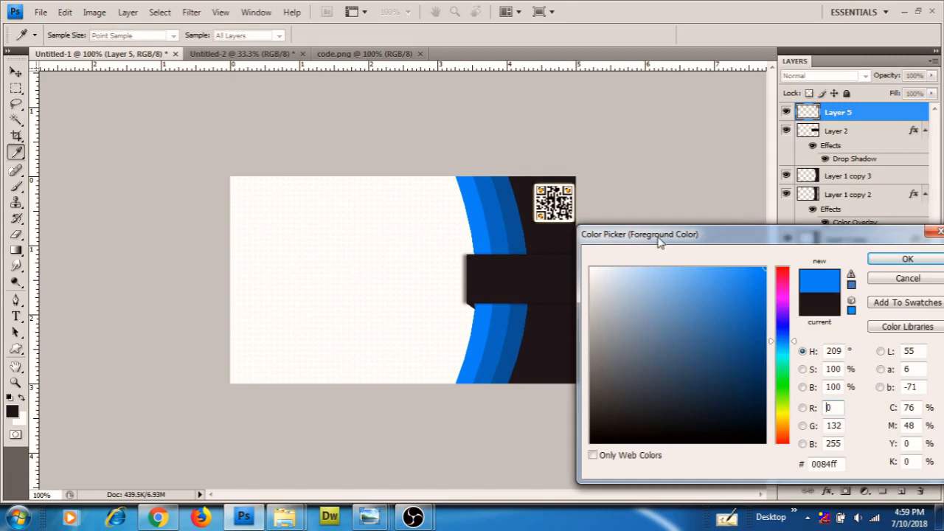
{"action": "left_click", "coordinate": [924, 260]}
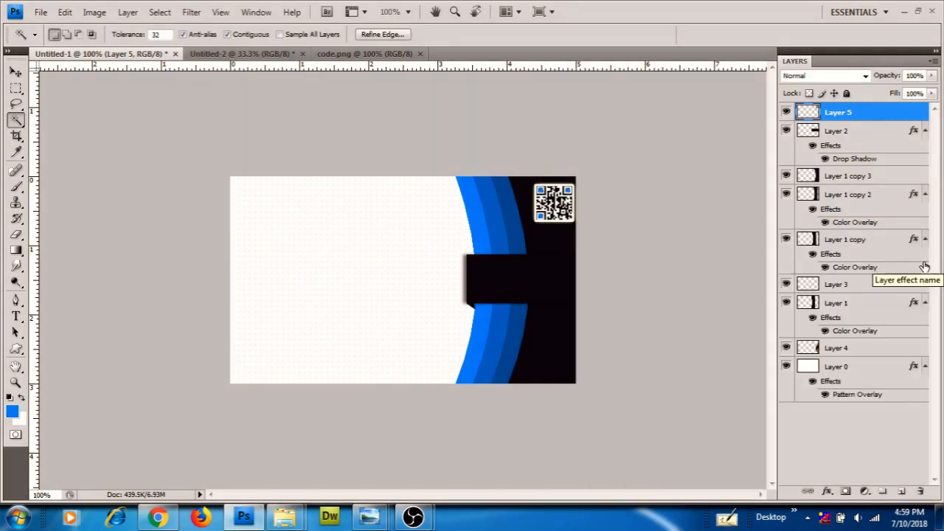
{"action": "key", "text": "ctrl+d"}
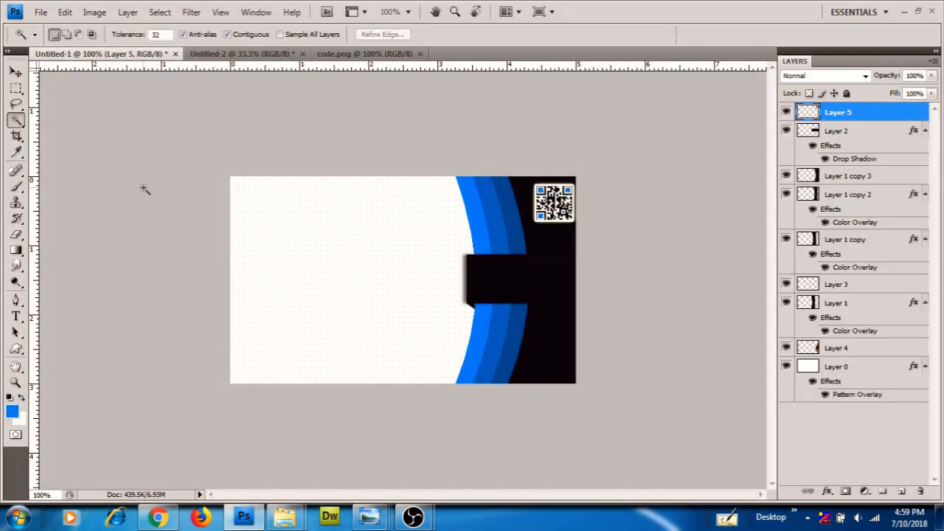
{"action": "left_click", "coordinate": [15, 72]}
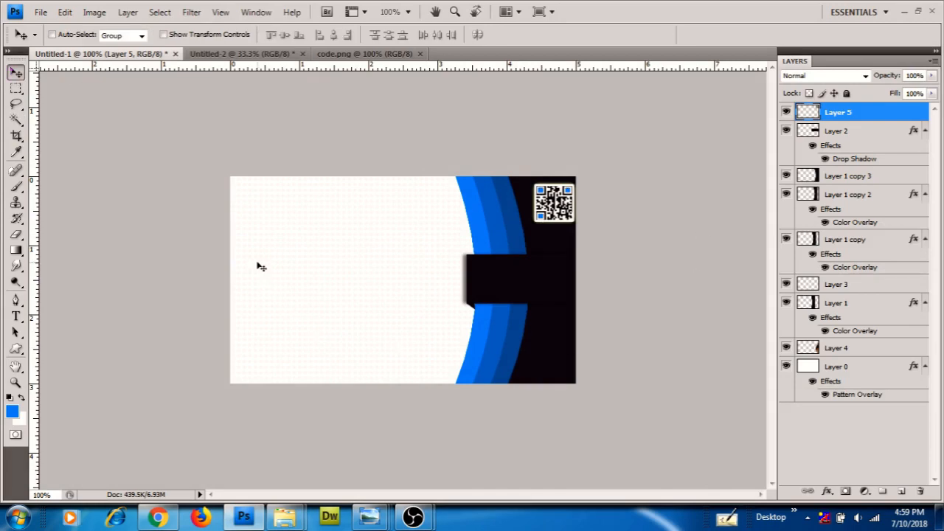
{"action": "mouse_move", "coordinate": [284, 516]}
{"action": "left_click", "coordinate": [328, 479]}
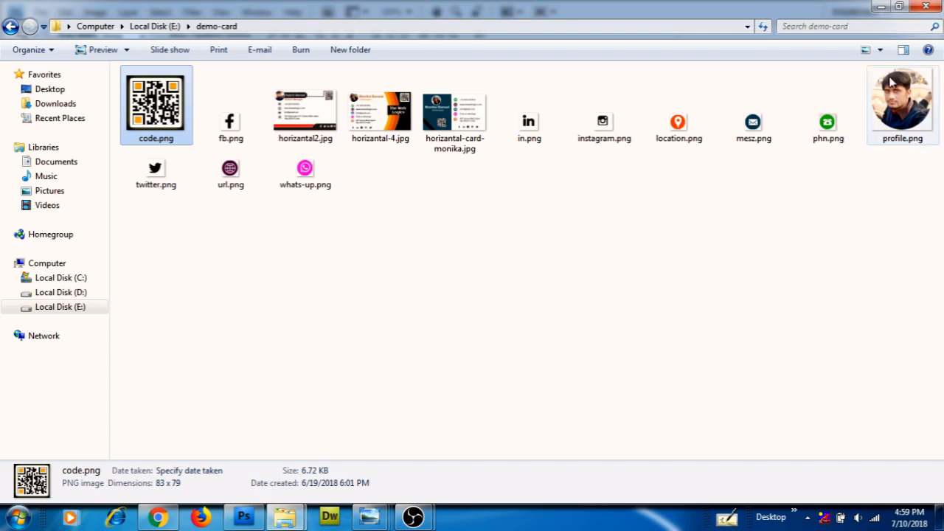
Open profile.png from the demo-card folder in Photoshop and select the whole image
{"action": "left_click_drag", "start_coordinate": [888, 103], "coordinate": [309, 318]}
{"action": "key", "text": "ctrl+a"}
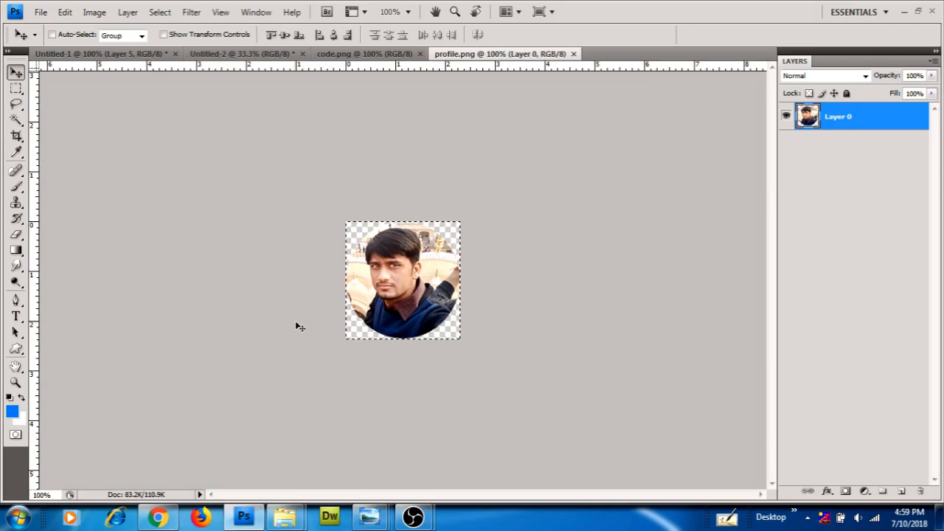
Paste the round photo into Untitled-1, shrink it to about a third, and place it top-left
{"action": "left_click", "coordinate": [109, 55]}
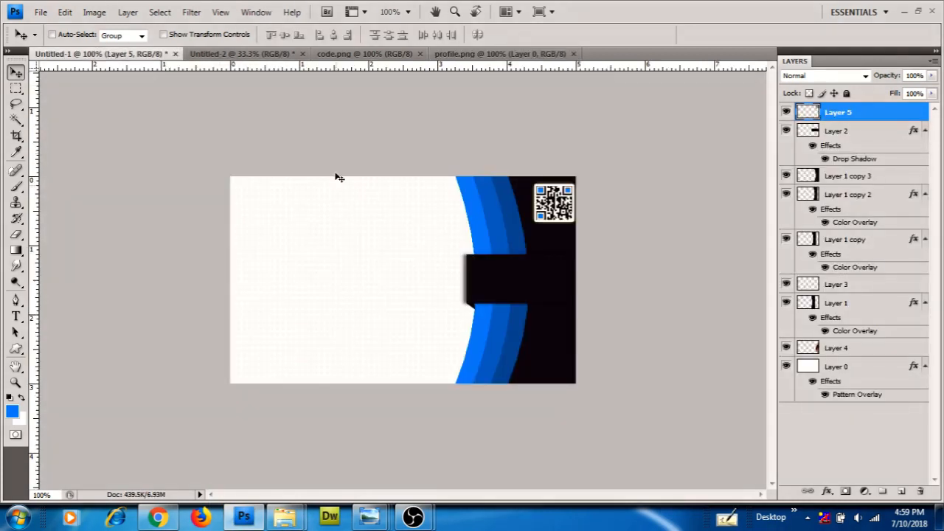
{"action": "key", "text": "ctrl+v"}
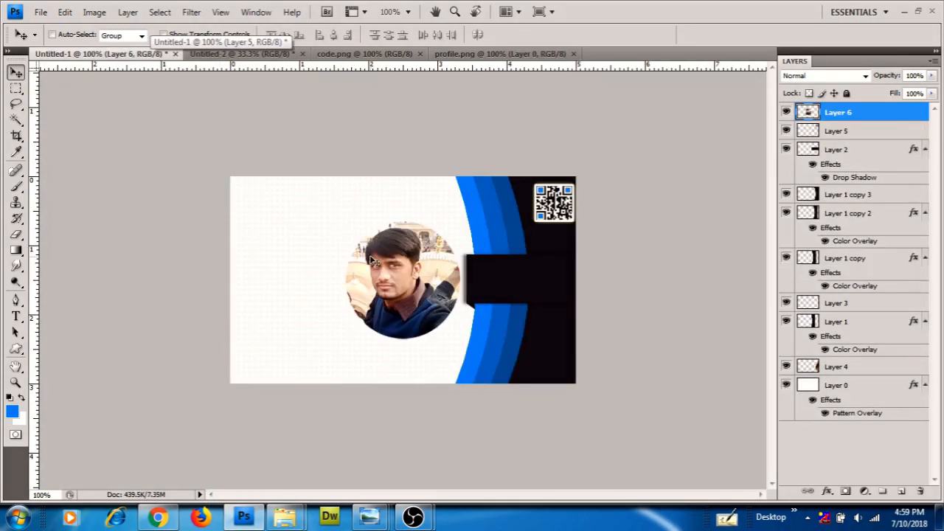
{"action": "key", "text": "ctrl+t"}
{"action": "left_click_drag", "start_coordinate": [457, 340], "coordinate": [270, 236]}
{"action": "key", "text": "Return"}
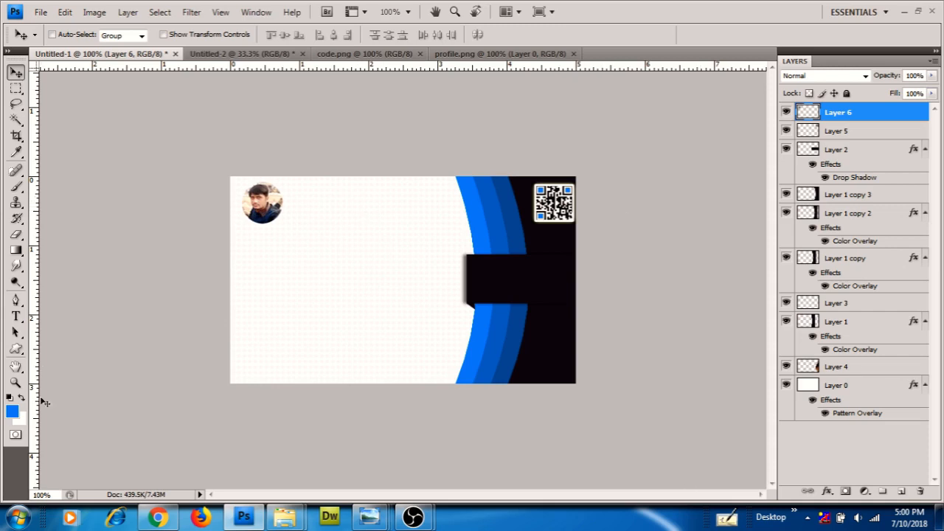
Create a 30 pt bold blue Open Sans text layer beside the photo and type the person's name
{"action": "left_click", "coordinate": [16, 317]}
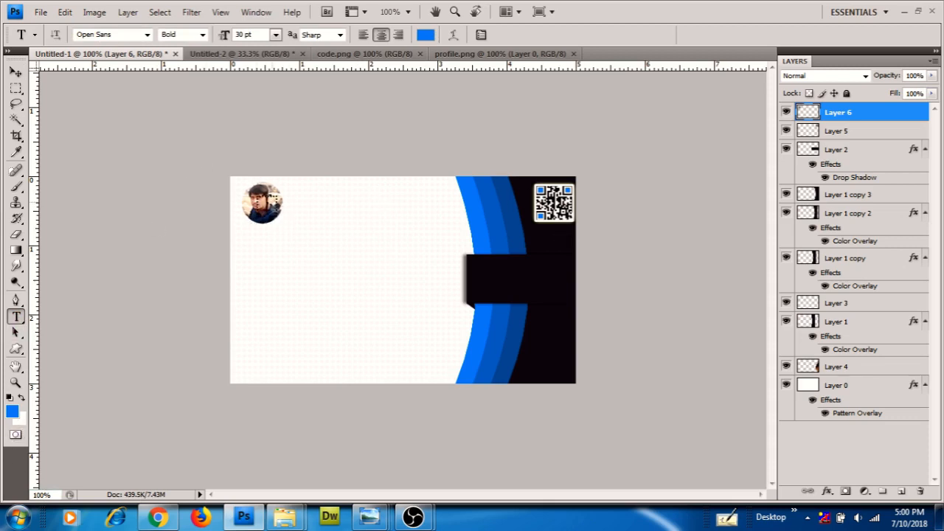
{"action": "left_click", "coordinate": [303, 202]}
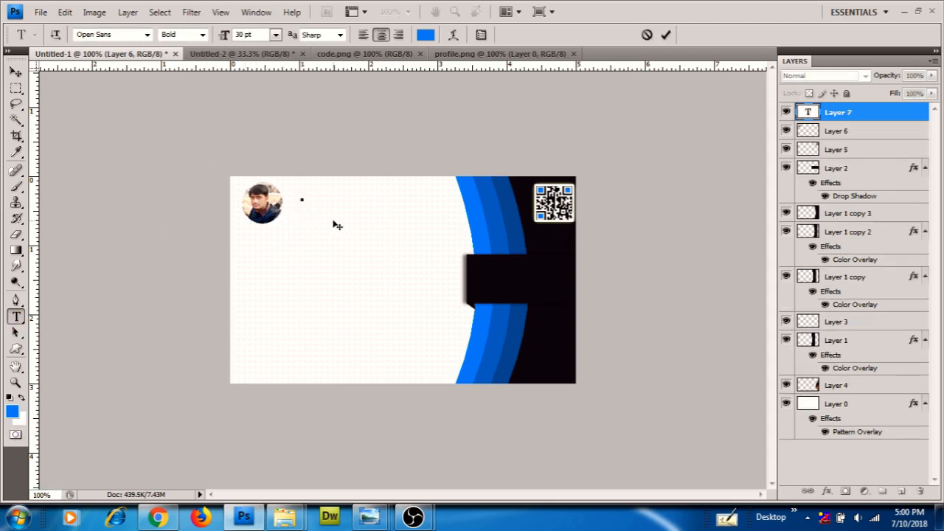
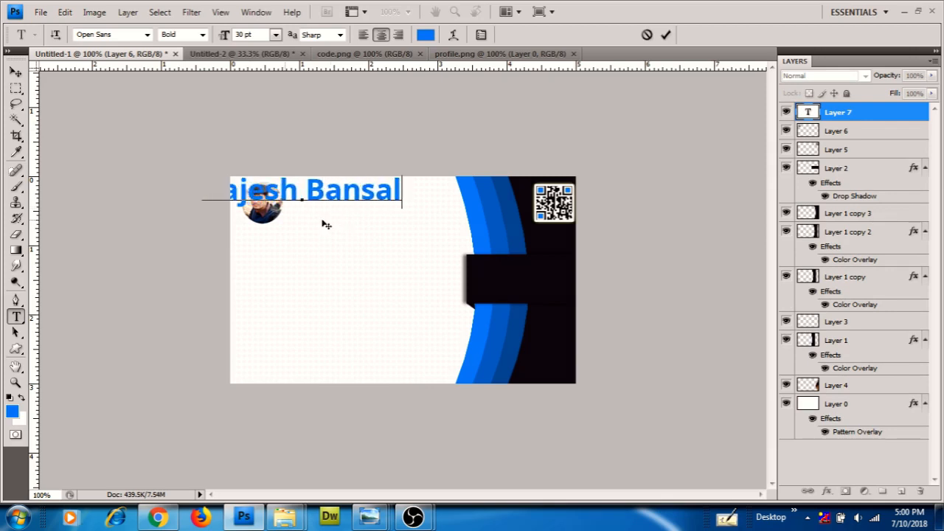
Resize the name to 18 pt and move it up beside the photo
{"action": "left_click_drag", "start_coordinate": [324, 223], "coordinate": [382, 261]}
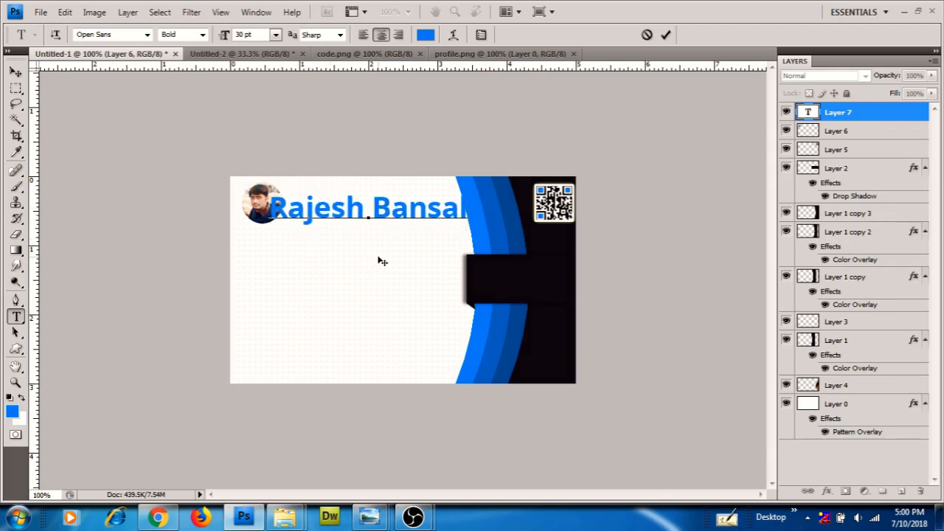
{"action": "key", "text": "ctrl+a"}
{"action": "left_click", "coordinate": [275, 35]}
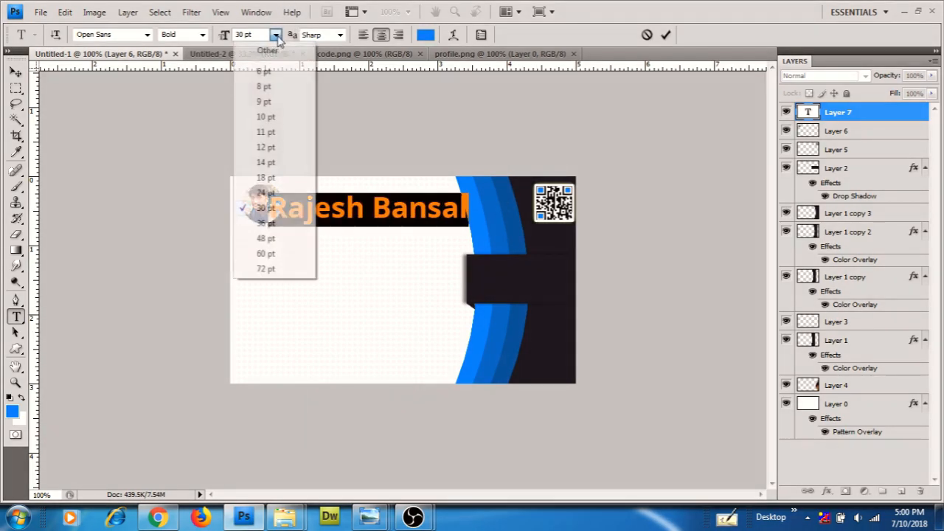
{"action": "left_click", "coordinate": [266, 178]}
{"action": "left_click_drag", "start_coordinate": [379, 251], "coordinate": [358, 241]}
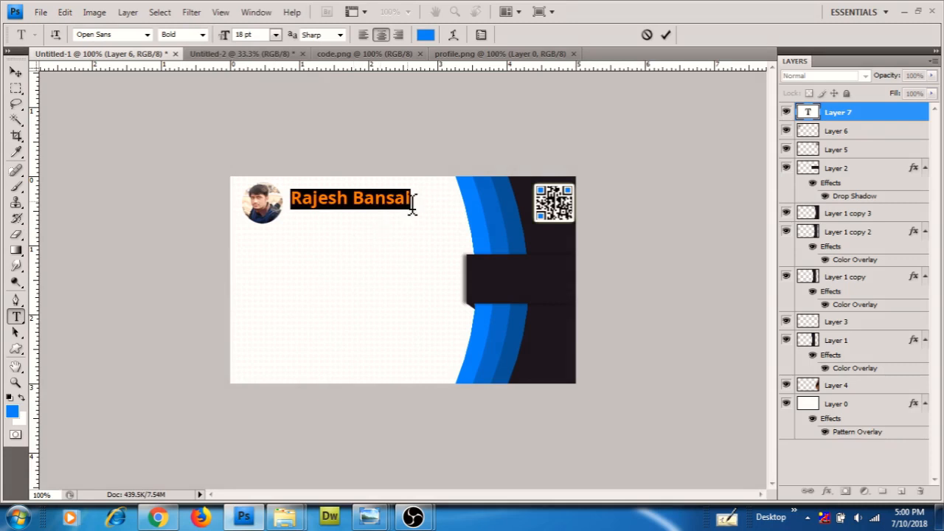
{"action": "left_click", "coordinate": [418, 205]}
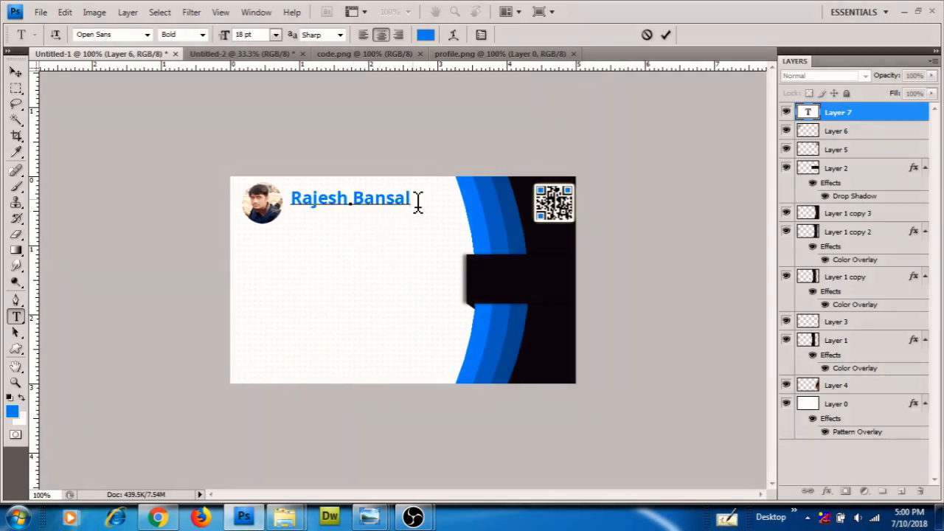
Colour the name near-black #1b1923 and set it to Semibold
{"action": "left_click_drag", "start_coordinate": [292, 203], "coordinate": [414, 197]}
{"action": "left_click", "coordinate": [423, 35]}
{"action": "left_click", "coordinate": [544, 238]}
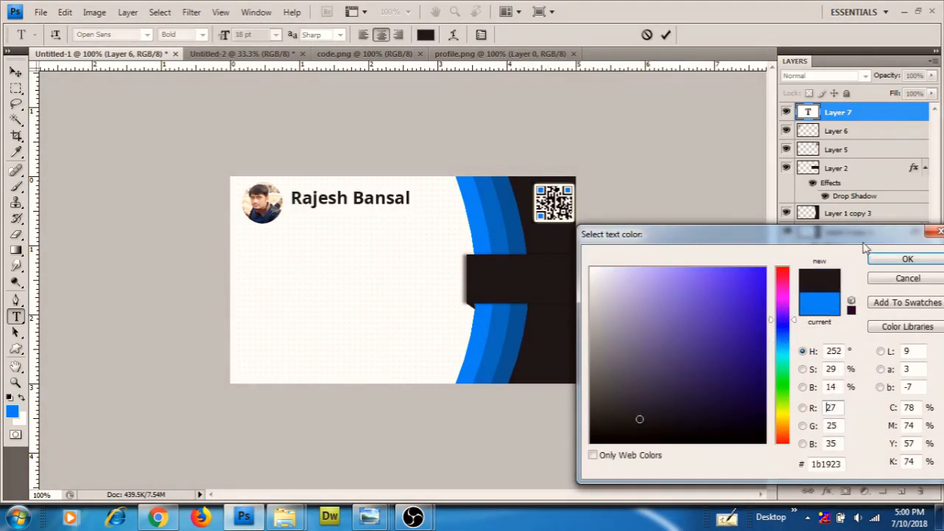
{"action": "left_click", "coordinate": [907, 259]}
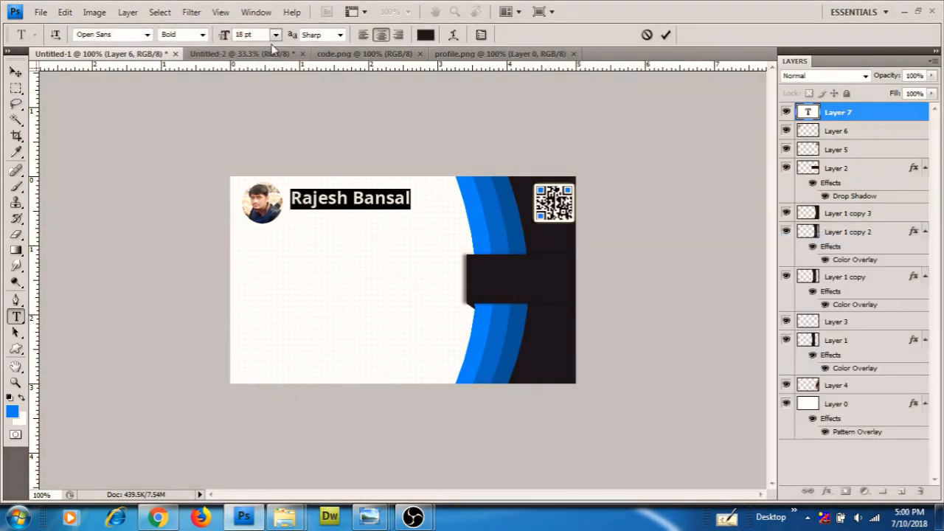
{"action": "left_click", "coordinate": [200, 35]}
{"action": "left_click", "coordinate": [194, 99]}
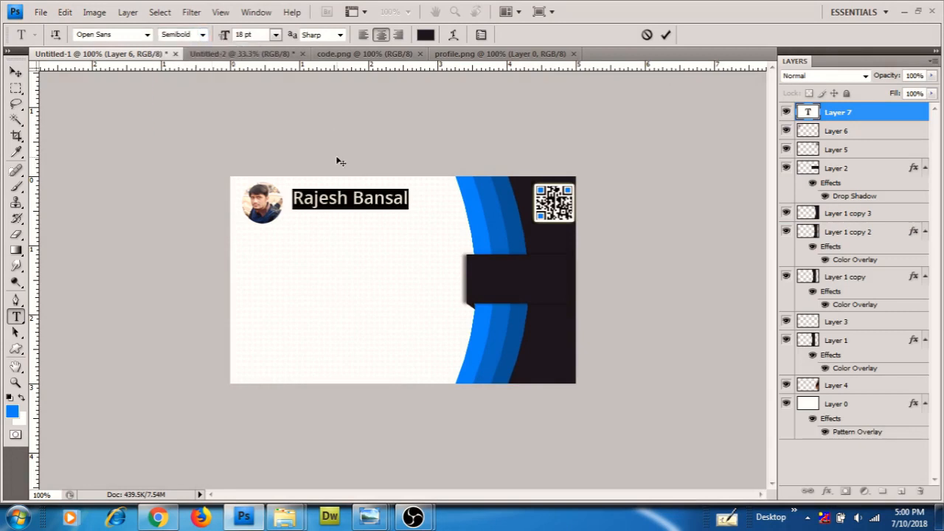
{"action": "left_click", "coordinate": [416, 202]}
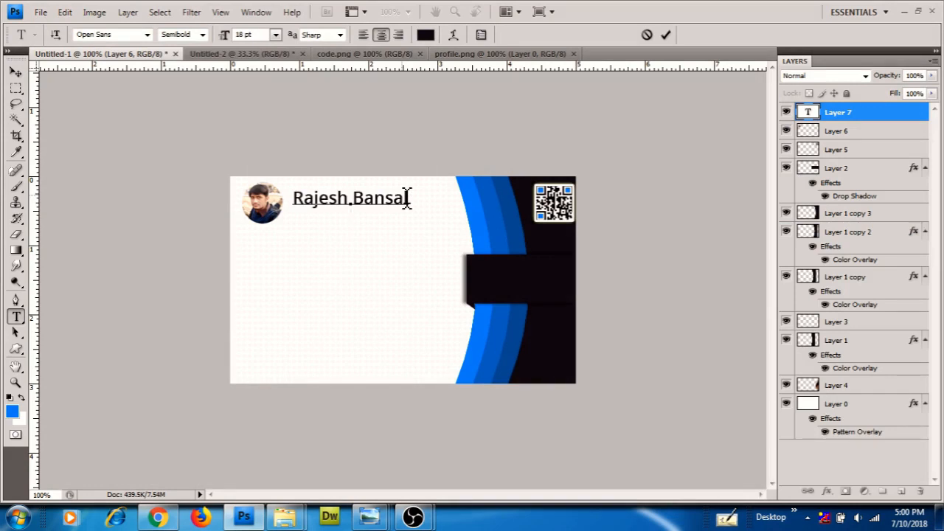
Add 'Manager' on the next line in blue #0084ff at 14 pt
{"action": "type", "text": "Manager"}
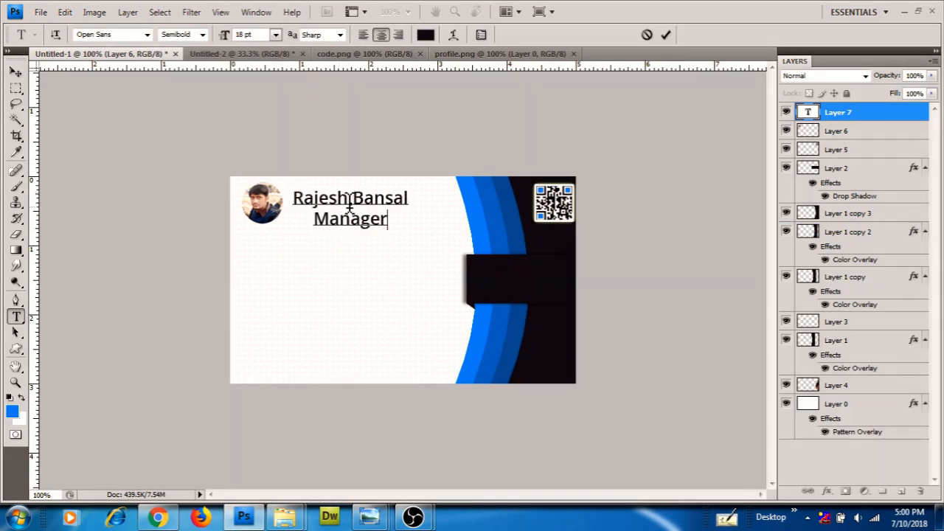
{"action": "left_click_drag", "start_coordinate": [320, 230], "coordinate": [436, 219]}
{"action": "left_click", "coordinate": [424, 34]}
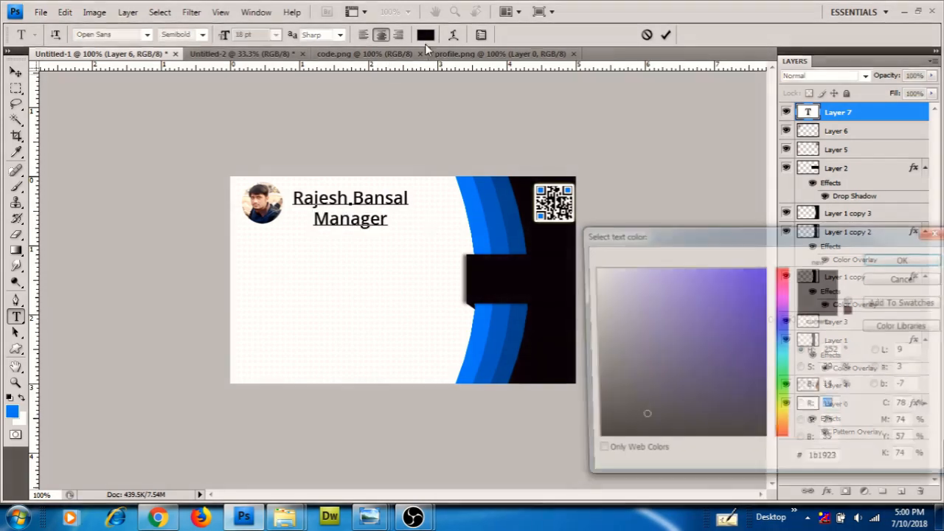
{"action": "left_click", "coordinate": [477, 235]}
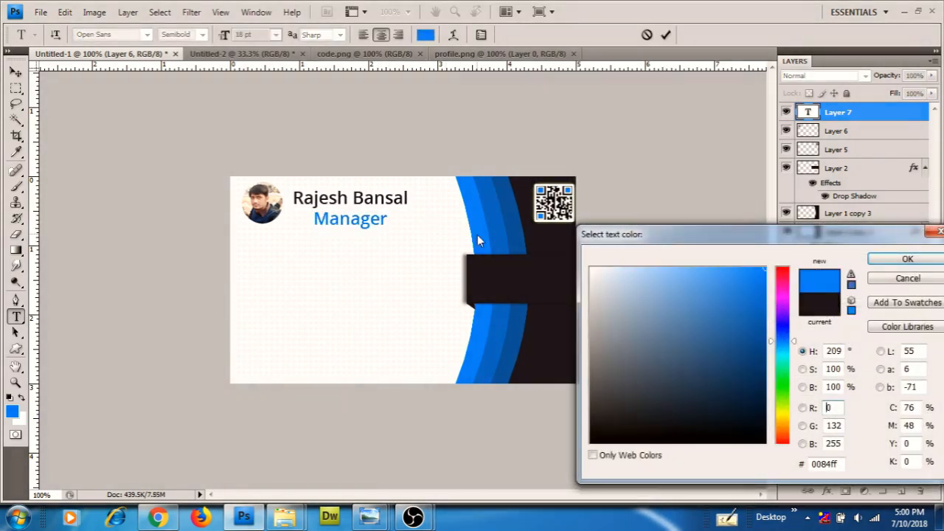
{"action": "left_click", "coordinate": [906, 259]}
{"action": "left_click", "coordinate": [276, 35]}
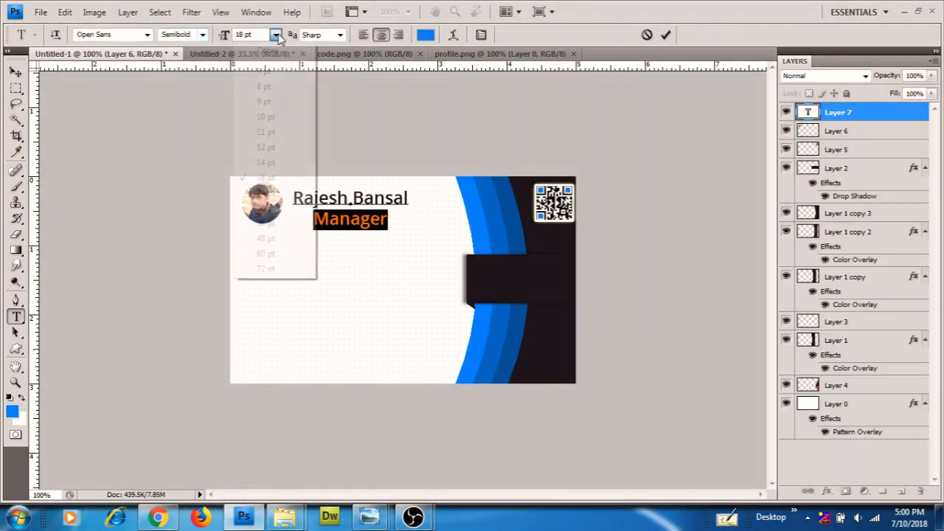
{"action": "left_click", "coordinate": [273, 160]}
Left-align the name and Manager lines, position them beside the photo, and commit the text
{"action": "left_click", "coordinate": [365, 36]}
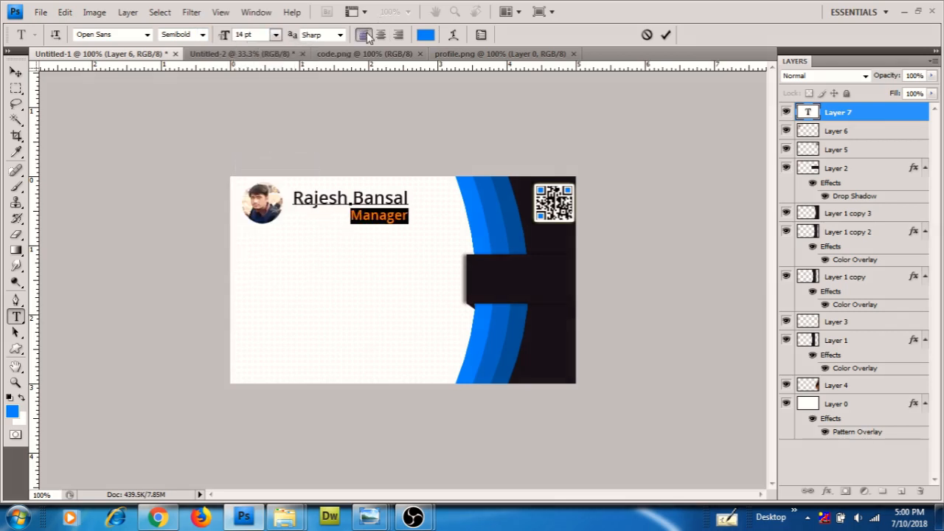
{"action": "mouse_move", "coordinate": [379, 255]}
{"action": "left_mouse_down"}
{"action": "mouse_move", "coordinate": [331, 250]}
{"action": "mouse_move", "coordinate": [373, 257]}
{"action": "left_mouse_up"}
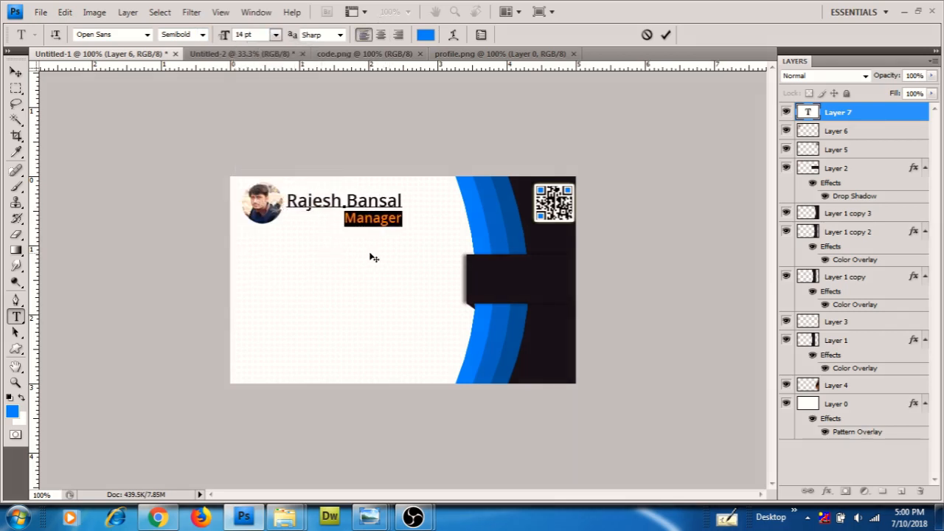
{"action": "left_click", "coordinate": [348, 223]}
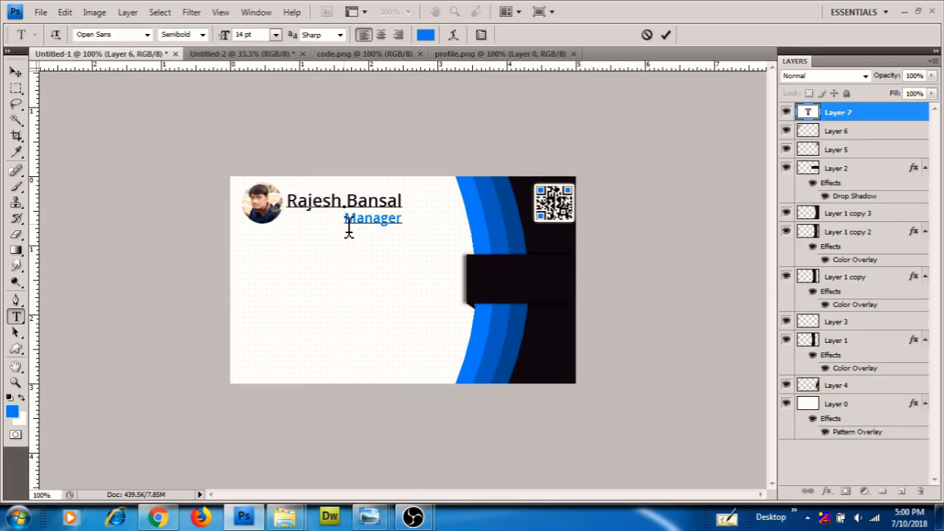
{"action": "key", "text": "BackSpace"}
{"action": "key", "text": "BackSpace"}
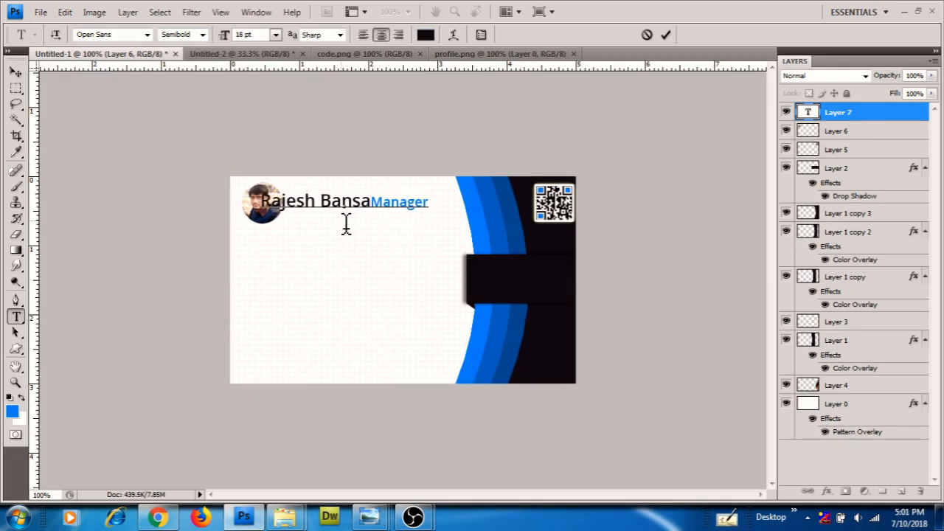
{"action": "type", "text": "l"}
{"action": "key", "text": "Return"}
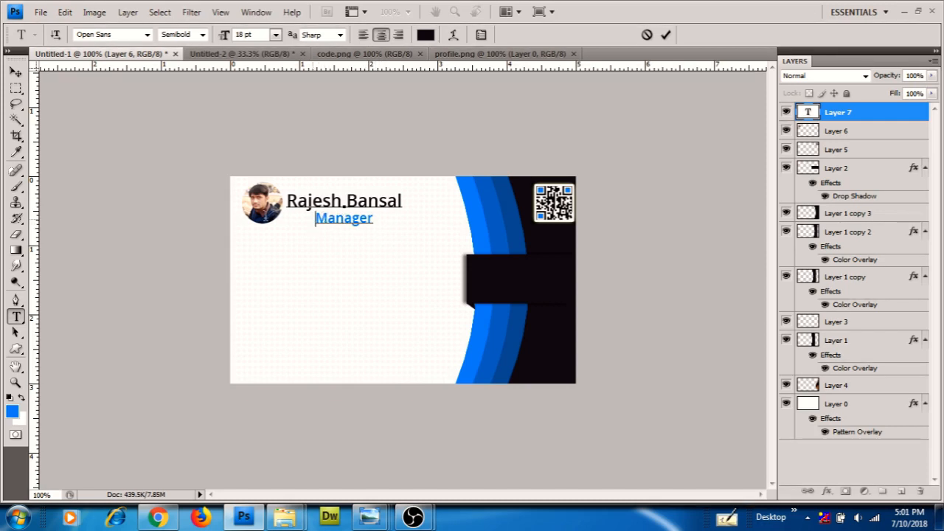
{"action": "left_click", "coordinate": [362, 34]}
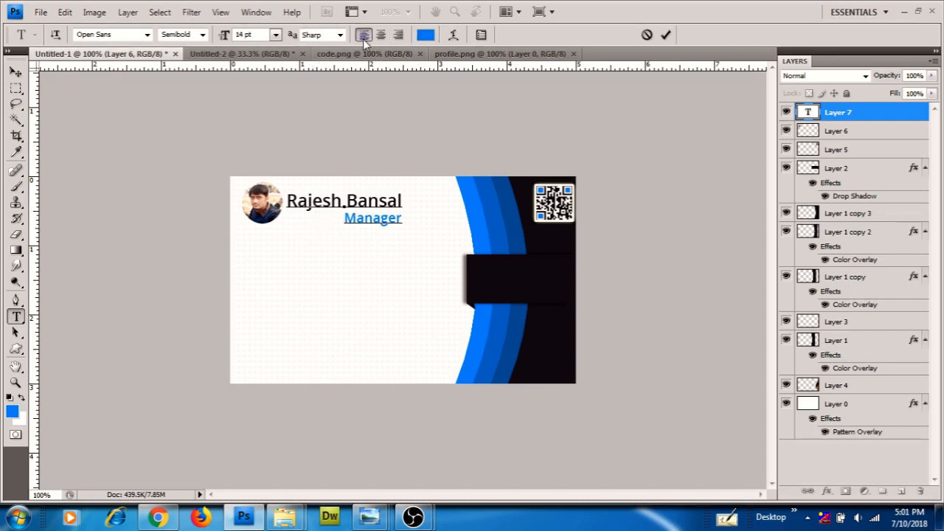
{"action": "left_click_drag", "start_coordinate": [289, 199], "coordinate": [573, 238]}
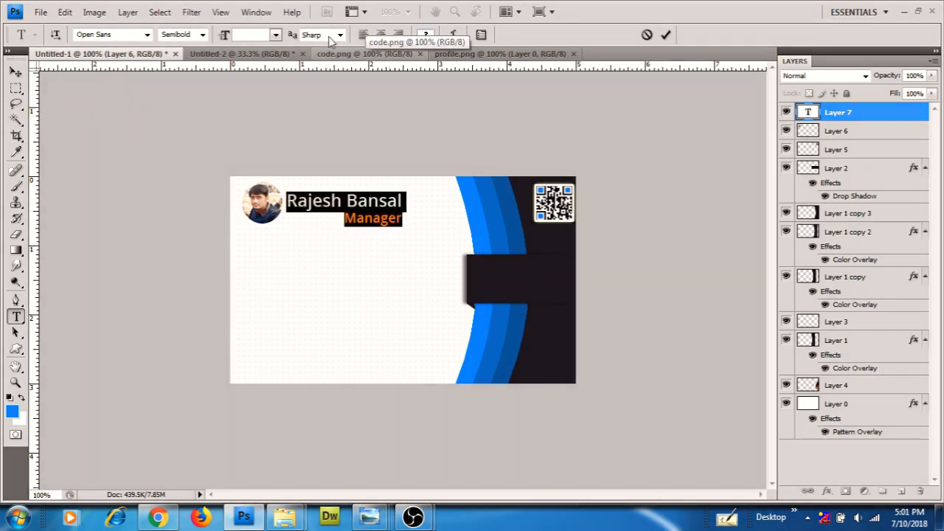
{"action": "left_click", "coordinate": [363, 35]}
{"action": "left_click_drag", "start_coordinate": [349, 264], "coordinate": [292, 261]}
{"action": "left_click", "coordinate": [380, 217]}
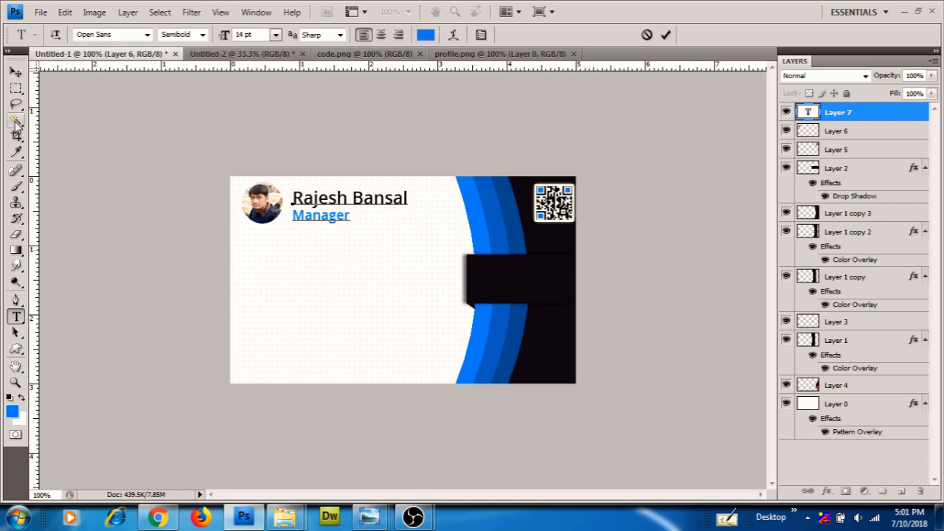
{"action": "left_click", "coordinate": [16, 73]}
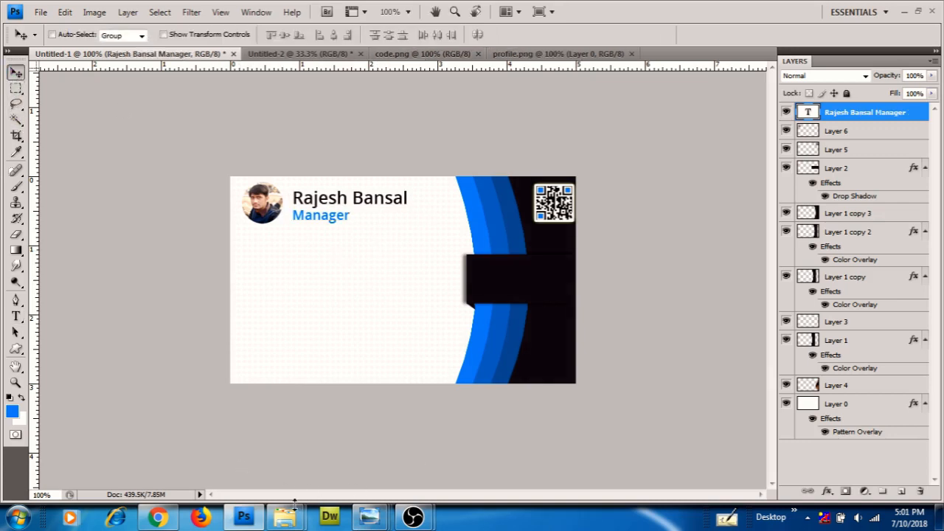
Open whats-up.png, url.png, mesz.png, phn.png and location.png from demo-card in Photoshop
{"action": "mouse_move", "coordinate": [285, 517]}
{"action": "left_click", "coordinate": [337, 442]}
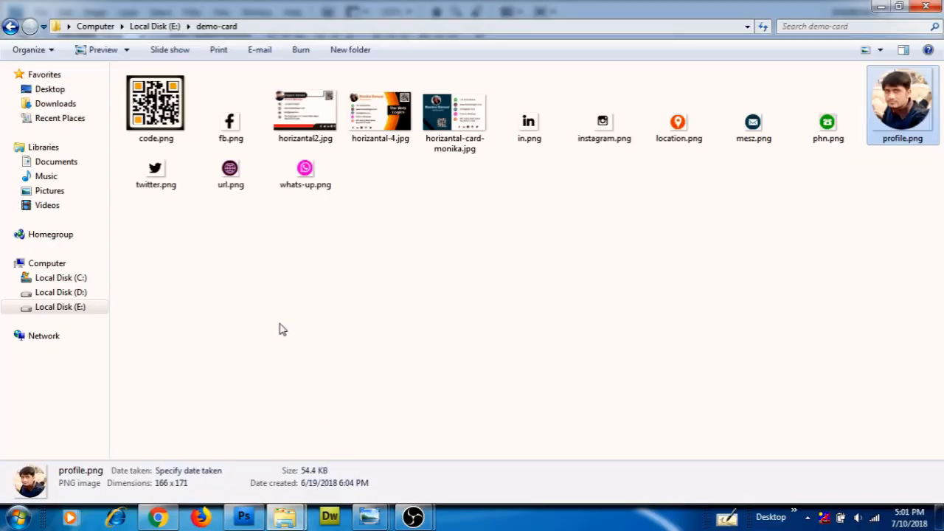
{"action": "left_click", "coordinate": [307, 174]}
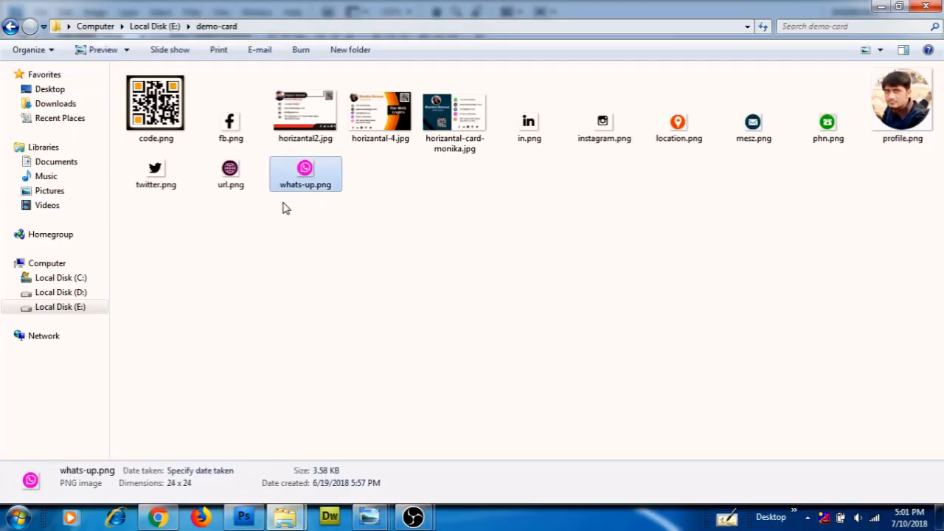
{"action": "left_click", "coordinate": [229, 181], "text": "ctrl"}
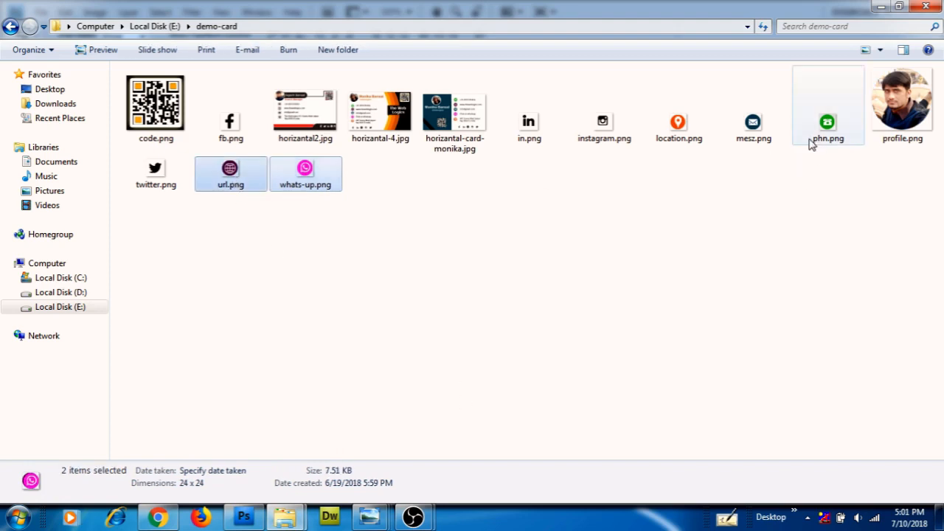
{"action": "left_click", "coordinate": [779, 136], "text": "ctrl"}
{"action": "left_click", "coordinate": [828, 131], "text": "ctrl"}
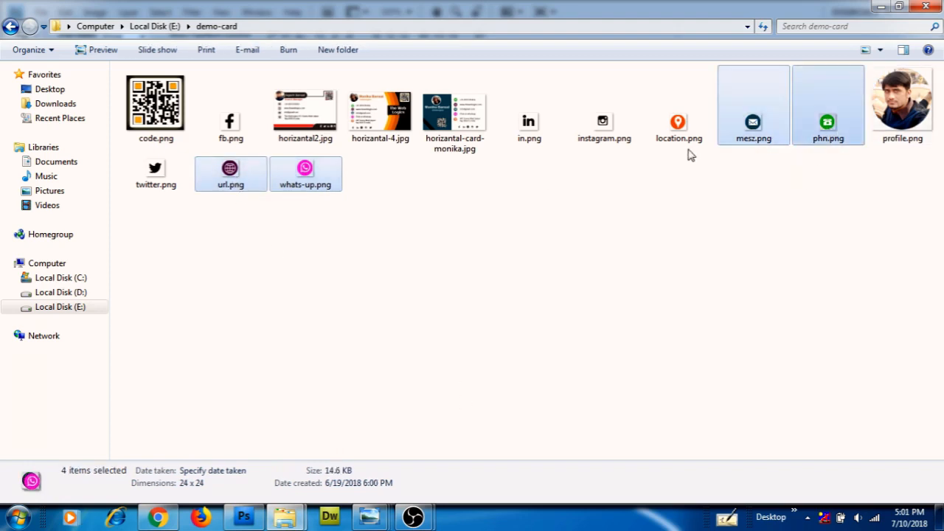
{"action": "left_click", "coordinate": [677, 137], "text": "ctrl"}
{"action": "left_click_drag", "start_coordinate": [672, 131], "coordinate": [317, 343]}
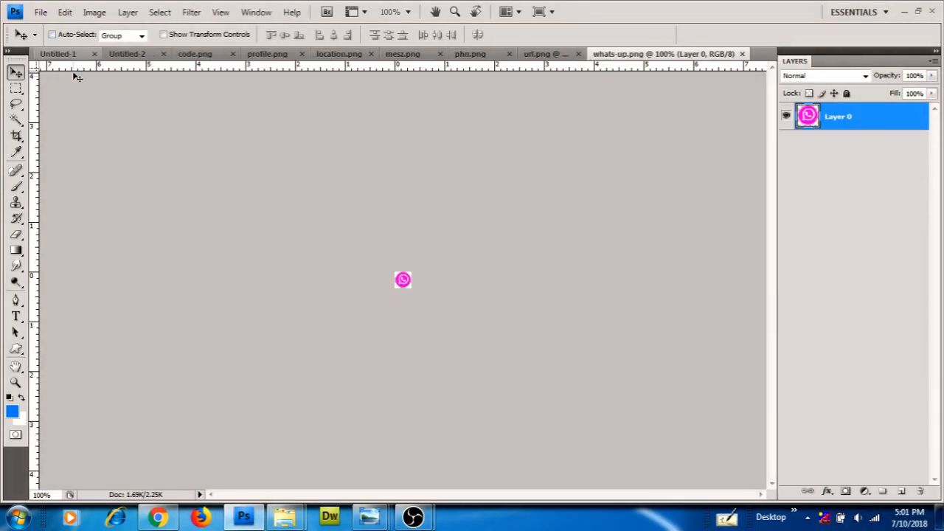
Float the card window and drag the WhatsApp icon onto the card's lower left
{"action": "left_click_drag", "start_coordinate": [59, 55], "coordinate": [67, 94]}
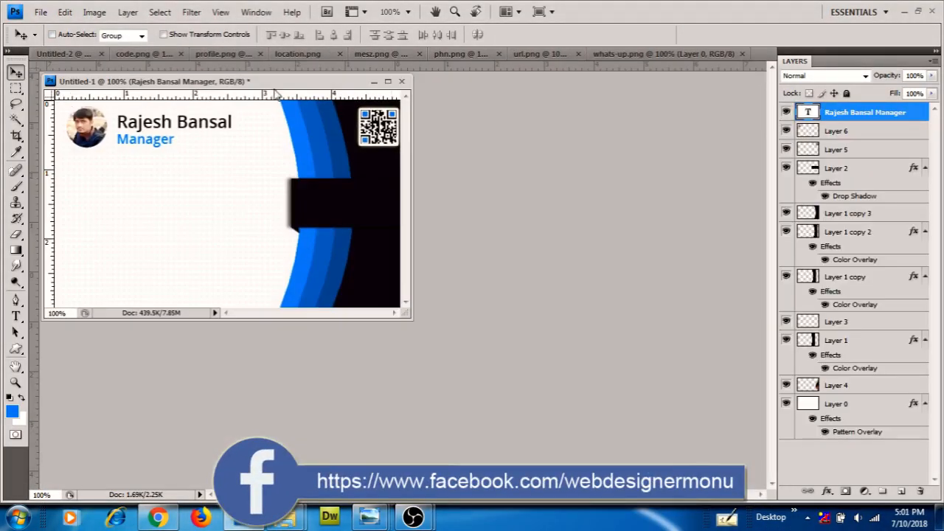
{"action": "left_click_drag", "start_coordinate": [270, 87], "coordinate": [662, 186]}
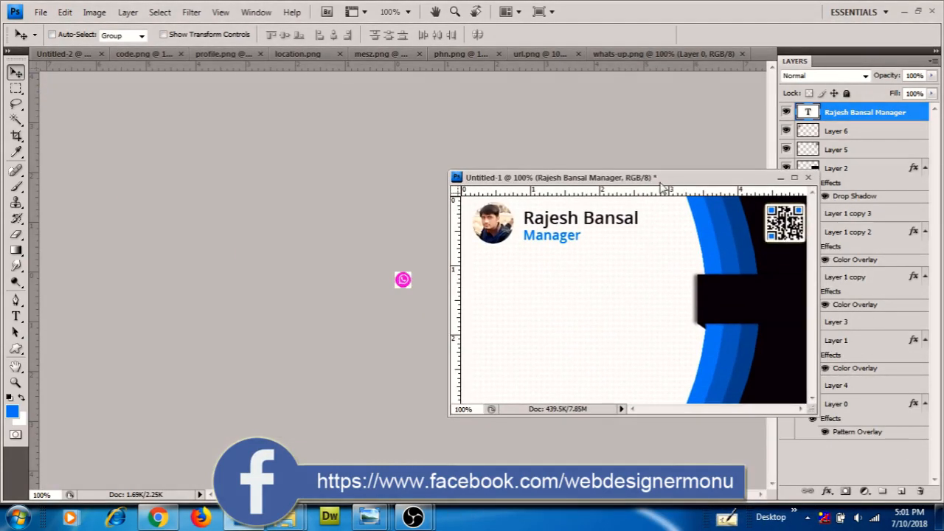
{"action": "left_click", "coordinate": [406, 289]}
{"action": "key", "text": "ctrl+a"}
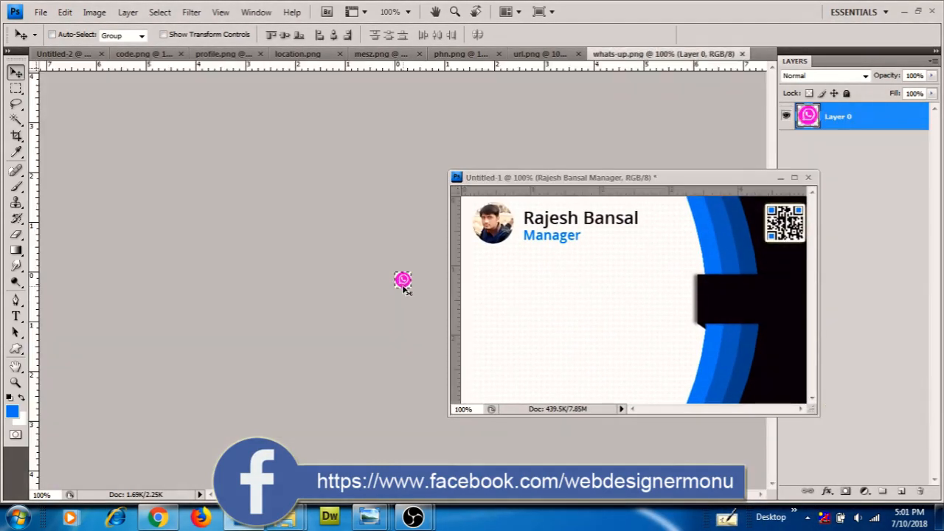
{"action": "left_click_drag", "start_coordinate": [403, 290], "coordinate": [483, 295]}
{"action": "left_click_drag", "start_coordinate": [635, 303], "coordinate": [505, 343]}
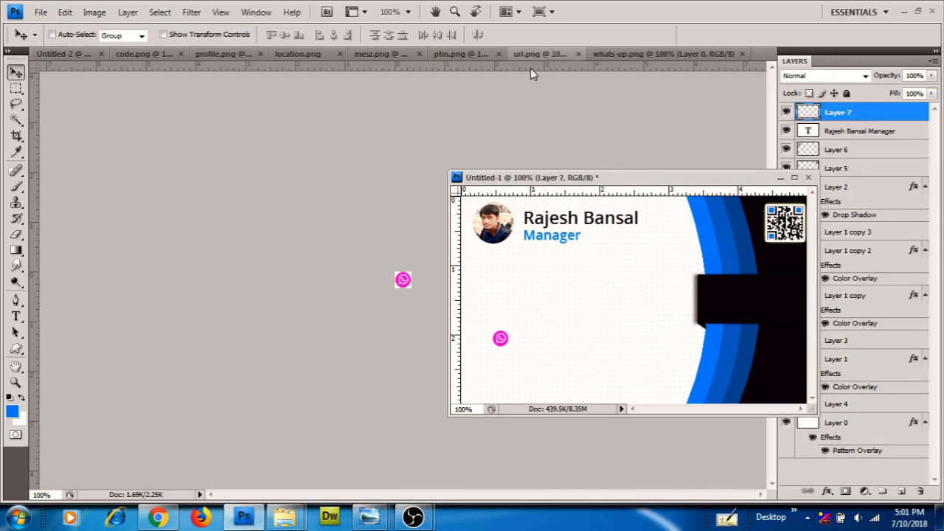
Close the code.png and profile.png documents, leaving location.png showing
{"action": "left_click", "coordinate": [224, 54]}
{"action": "left_click", "coordinate": [176, 54]}
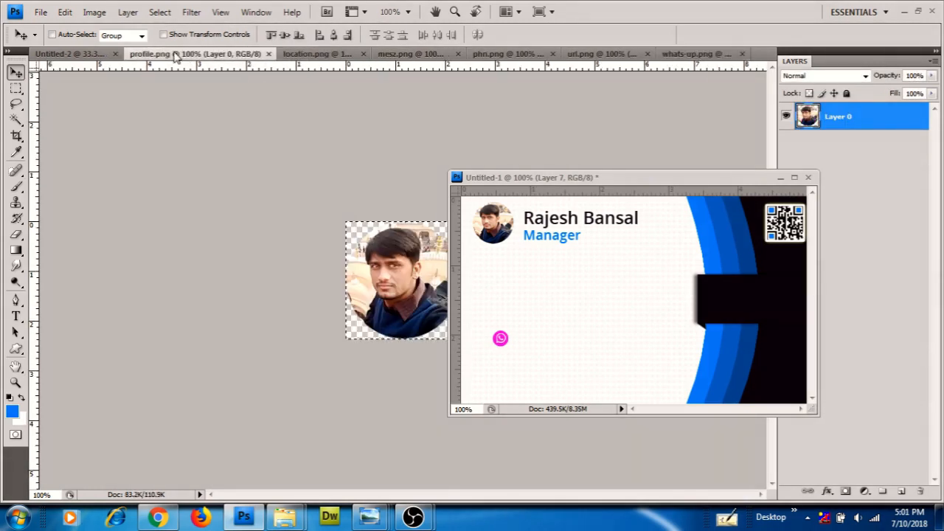
{"action": "left_click", "coordinate": [271, 54]}
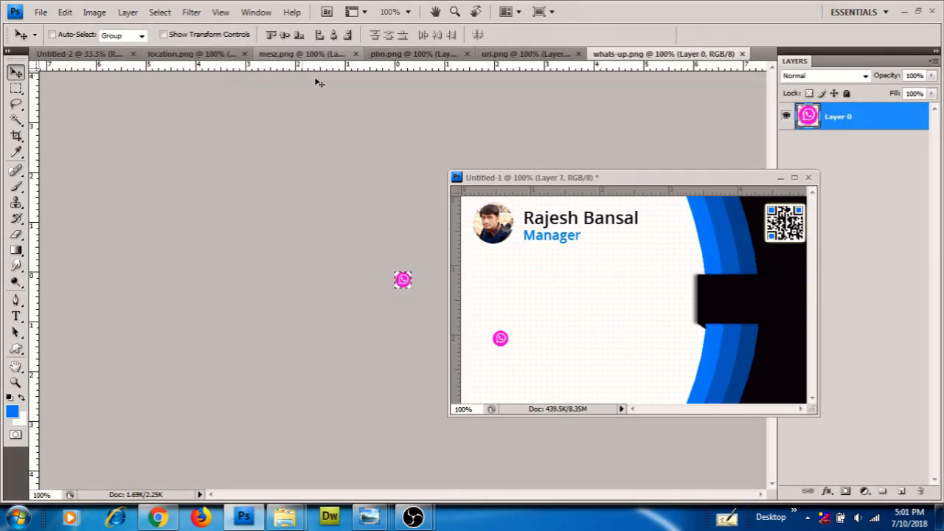
{"action": "left_click", "coordinate": [194, 54]}
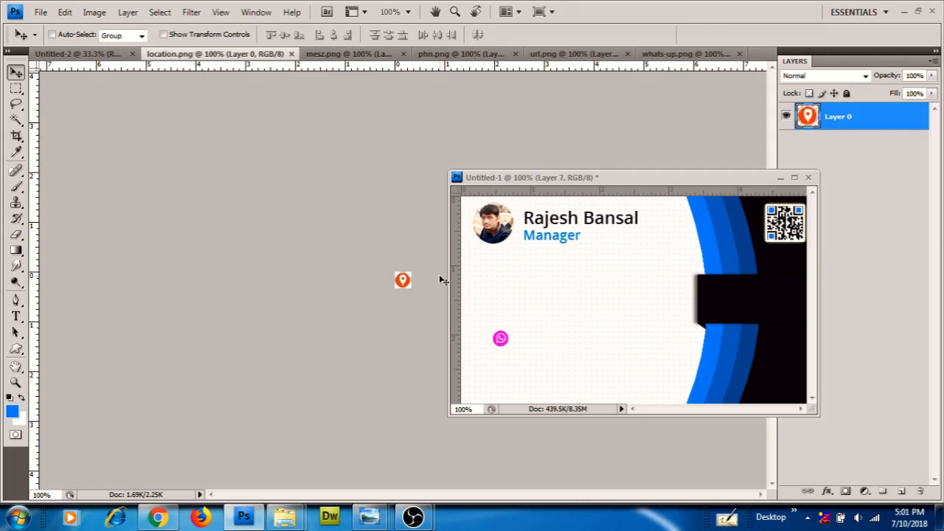
Copy the location and mail icons onto the card and close their documents
{"action": "left_click", "coordinate": [558, 332]}
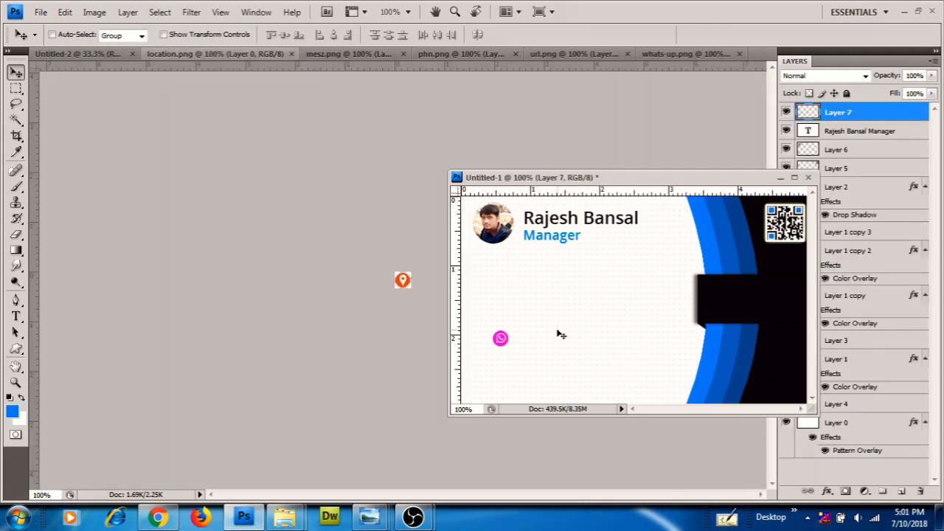
{"action": "left_click_drag", "start_coordinate": [560, 334], "coordinate": [558, 333]}
{"action": "left_click", "coordinate": [216, 54]}
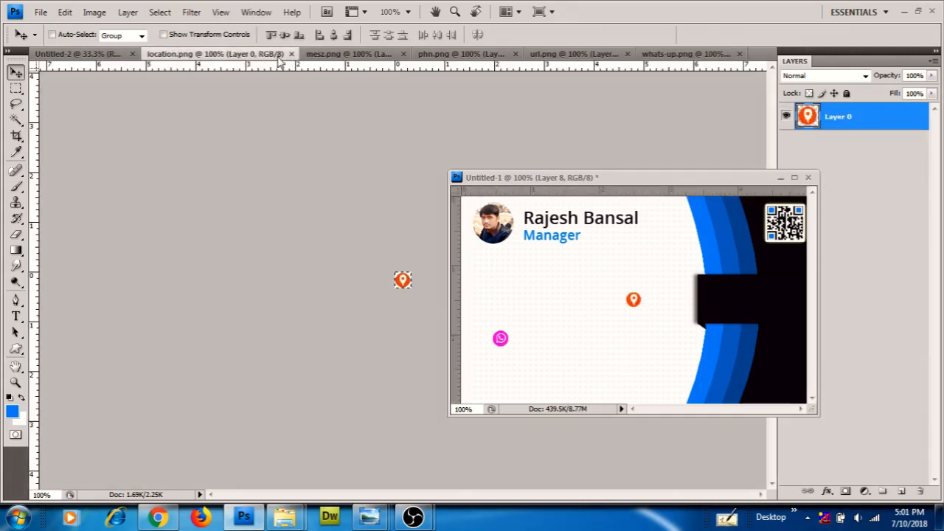
{"action": "left_click", "coordinate": [291, 54]}
{"action": "left_click", "coordinate": [285, 54]}
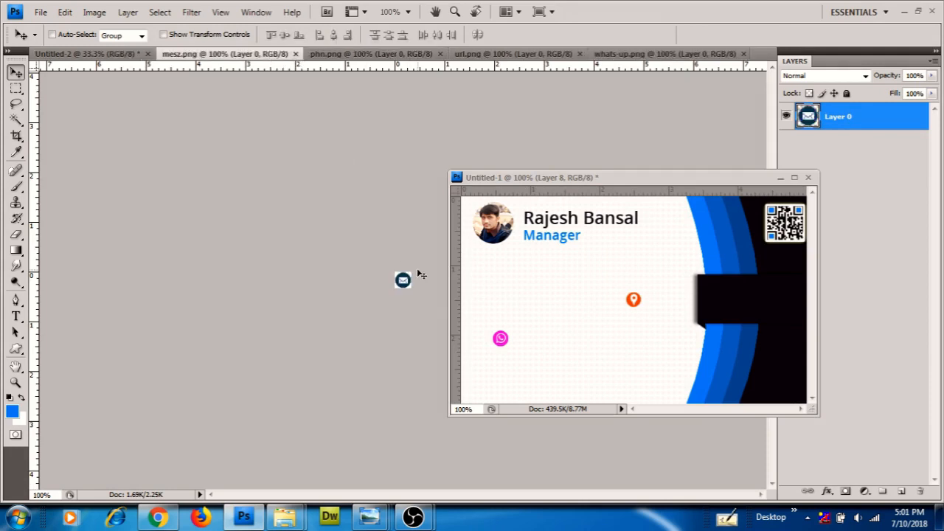
{"action": "left_click_drag", "start_coordinate": [419, 274], "coordinate": [538, 298]}
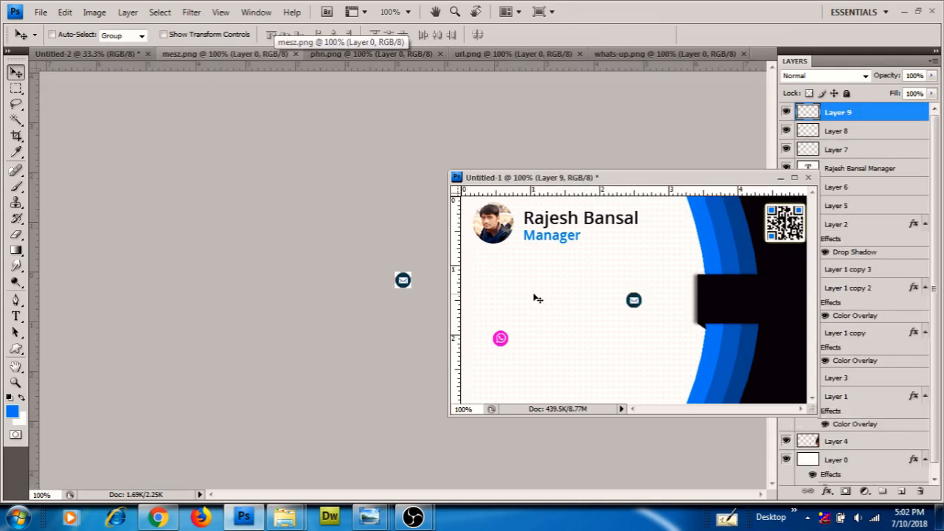
{"action": "left_click", "coordinate": [254, 57]}
{"action": "left_click", "coordinate": [294, 55]}
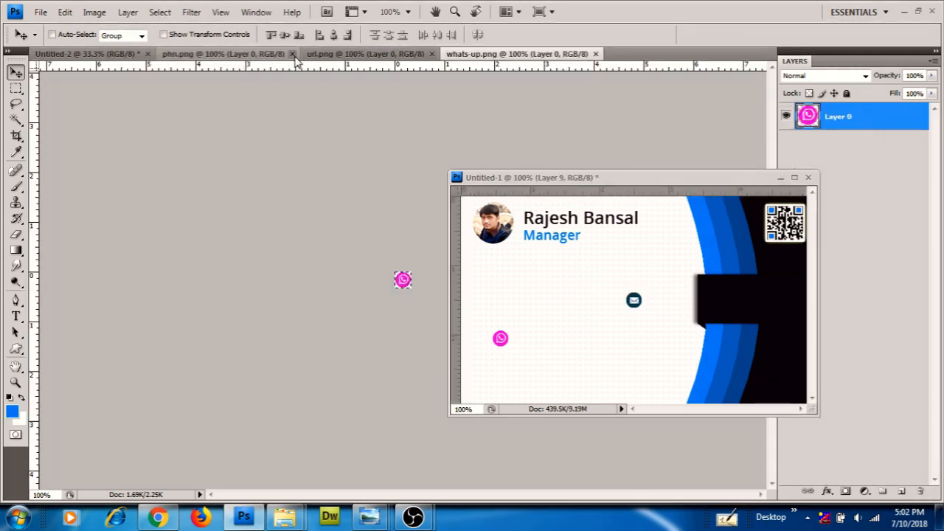
Paste the phone and globe icons into the card and close their documents
{"action": "left_click", "coordinate": [263, 55]}
{"action": "key", "text": "ctrl+a"}
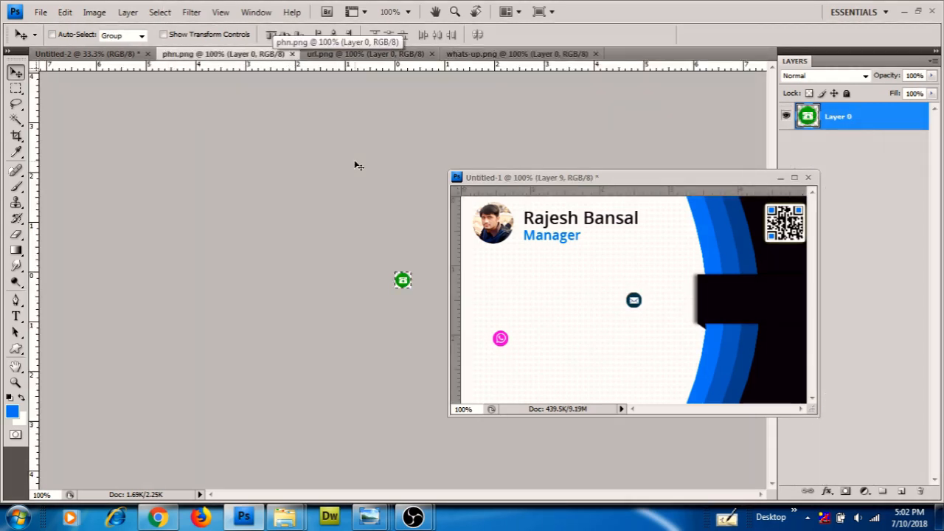
{"action": "key", "text": "ctrl+c"}
{"action": "left_click", "coordinate": [500, 314]}
{"action": "key", "text": "ctrl+v"}
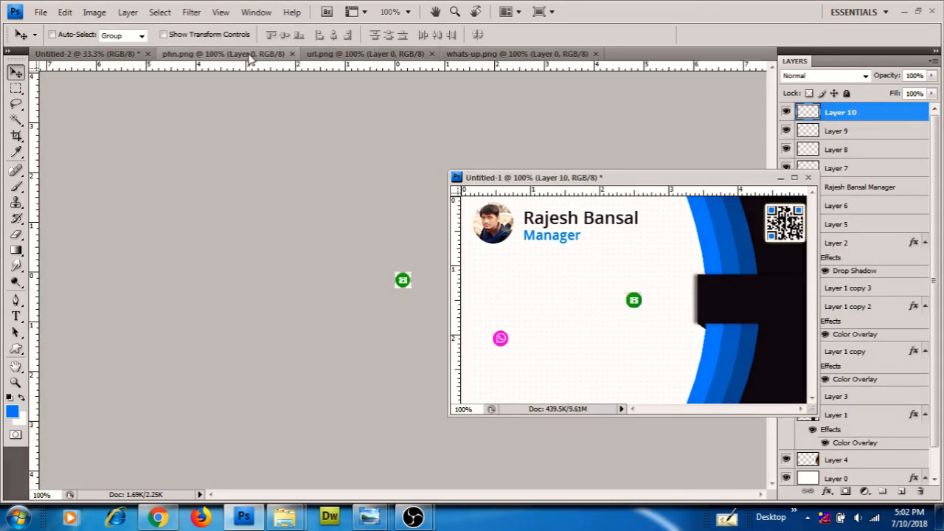
{"action": "left_click", "coordinate": [295, 75]}
{"action": "left_click", "coordinate": [292, 54]}
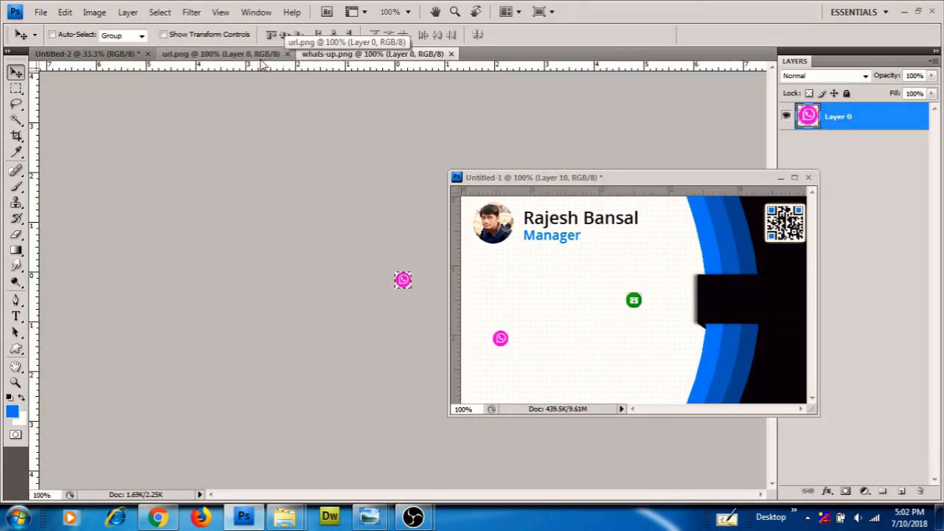
{"action": "left_click", "coordinate": [239, 54]}
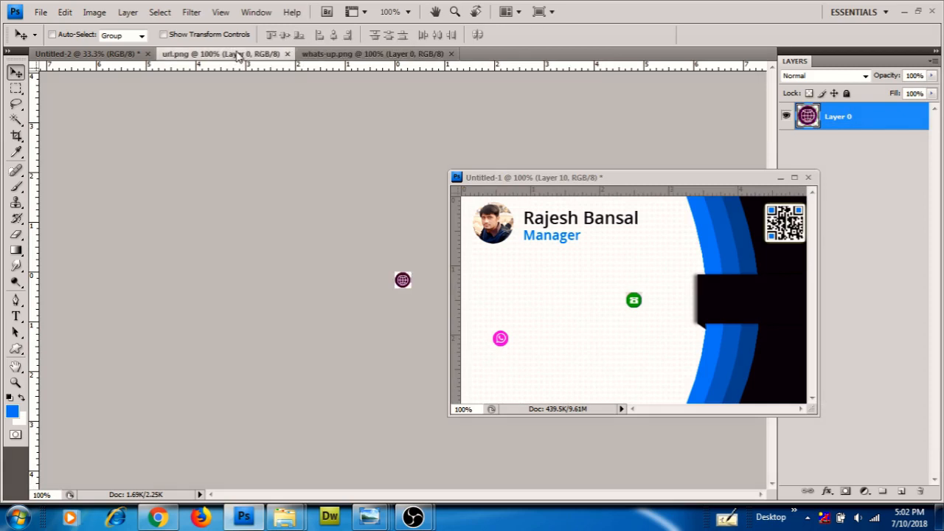
{"action": "left_click", "coordinate": [592, 317]}
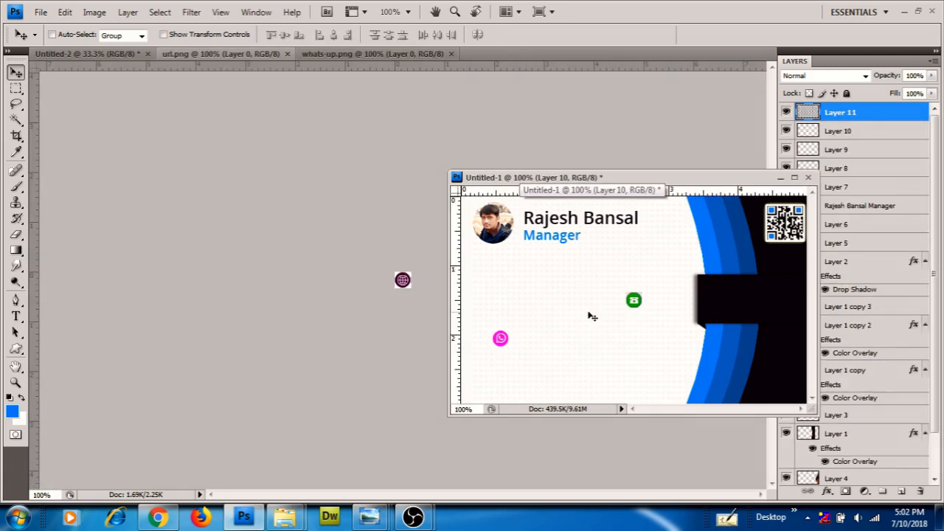
{"action": "key", "text": "ctrl+v"}
{"action": "left_click", "coordinate": [260, 56]}
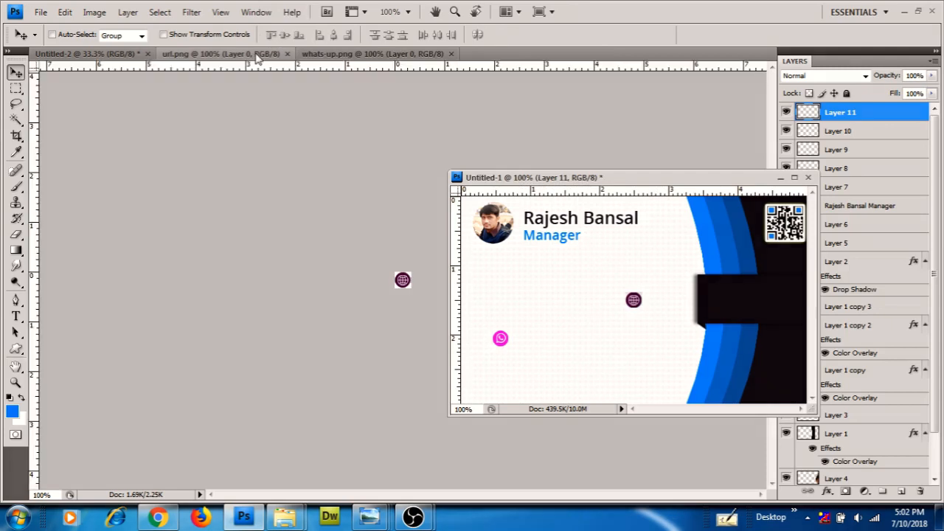
{"action": "left_click", "coordinate": [287, 54]}
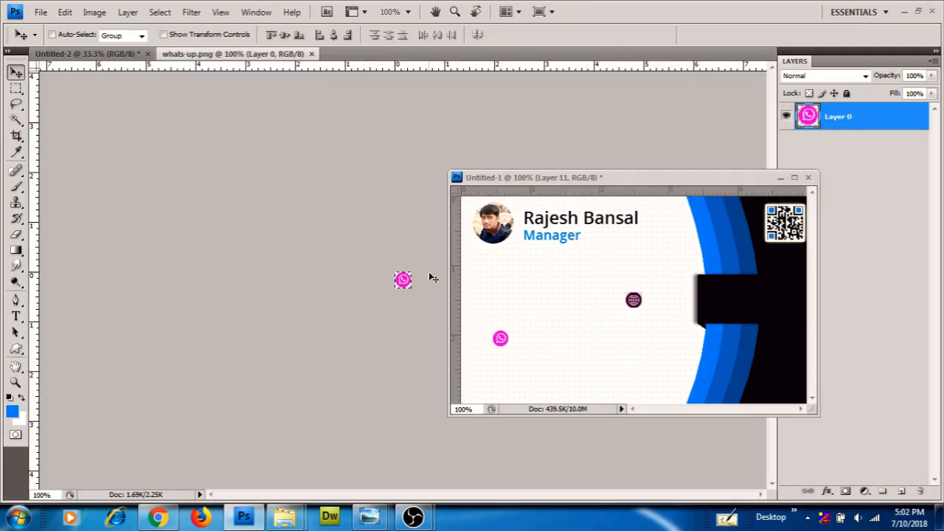
Stack the globe, phone and mail icons down the card's left side
{"action": "left_click_drag", "start_coordinate": [634, 181], "coordinate": [360, 163]}
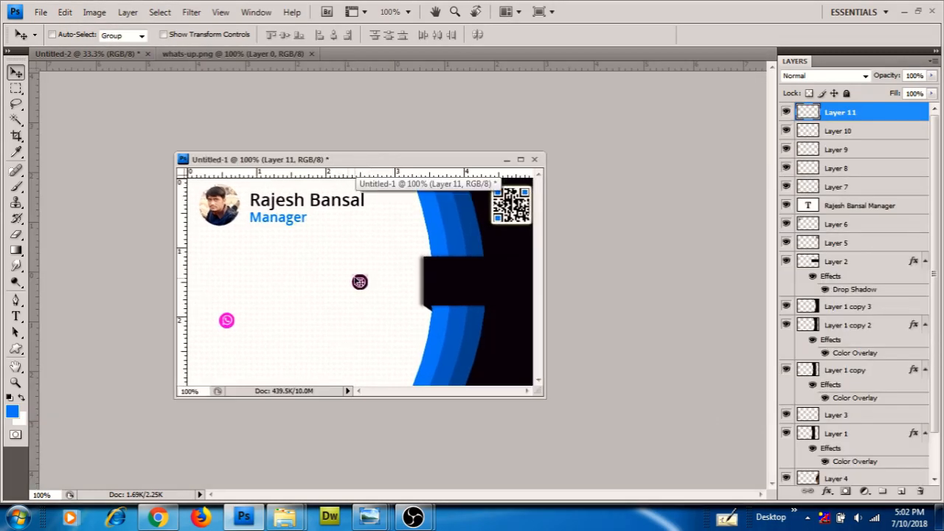
{"action": "right_click", "coordinate": [359, 281]}
{"action": "left_click", "coordinate": [376, 290]}
{"action": "left_click_drag", "start_coordinate": [371, 290], "coordinate": [230, 265]}
{"action": "right_click", "coordinate": [359, 282]}
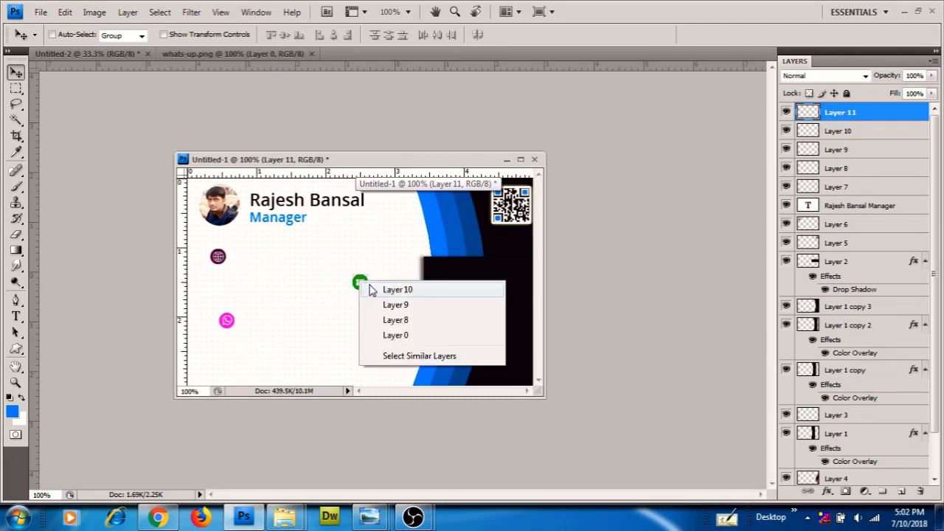
{"action": "left_click", "coordinate": [372, 289]}
{"action": "left_click_drag", "start_coordinate": [363, 287], "coordinate": [221, 286]}
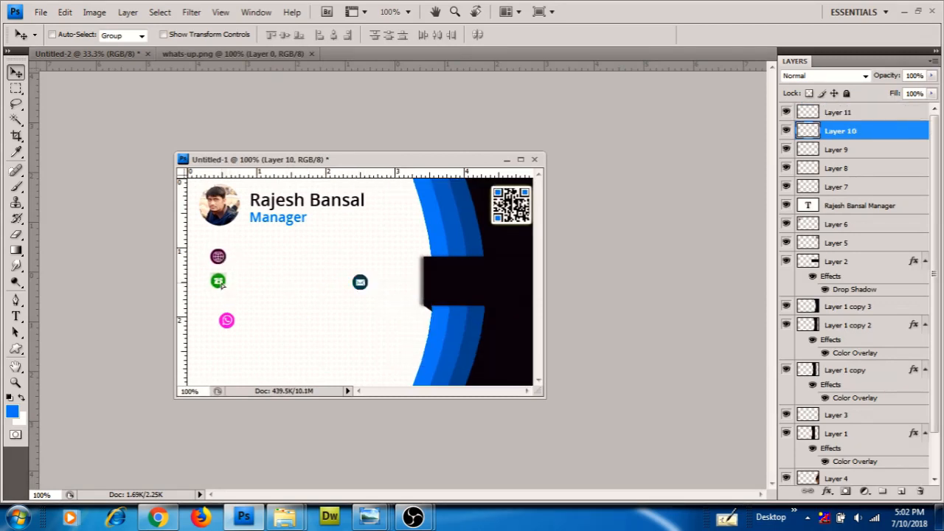
{"action": "right_click", "coordinate": [360, 282]}
{"action": "left_click", "coordinate": [382, 289]}
{"action": "left_click_drag", "start_coordinate": [362, 283], "coordinate": [220, 305]}
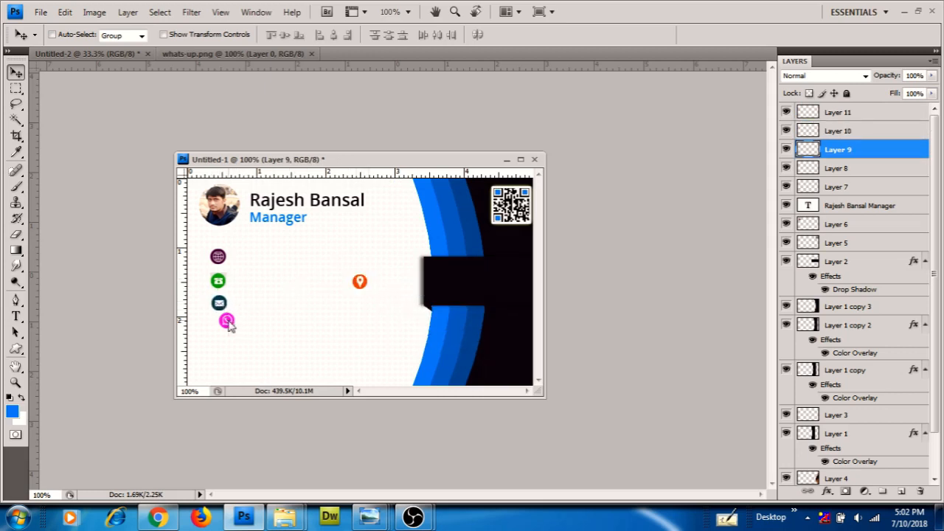
Add the WhatsApp and location icons to the bottom of the left column
{"action": "right_click", "coordinate": [229, 326]}
{"action": "left_click", "coordinate": [263, 331]}
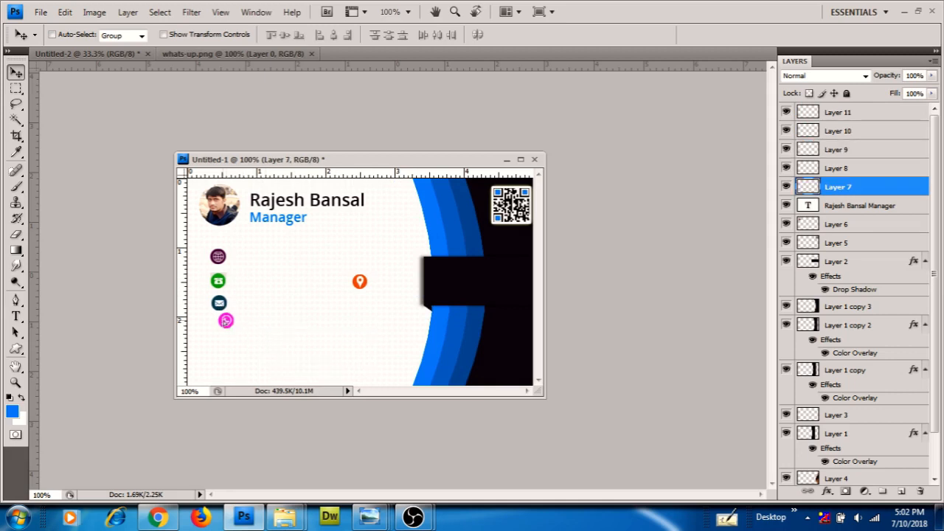
{"action": "left_click_drag", "start_coordinate": [225, 322], "coordinate": [221, 325]}
{"action": "key", "text": "Down"}
{"action": "key", "text": "Down"}
{"action": "key", "text": "Down"}
{"action": "key", "text": "Down"}
{"action": "key", "text": "Down"}
{"action": "key", "text": "Right"}
{"action": "key", "text": "Right"}
{"action": "right_click", "coordinate": [365, 286]}
{"action": "left_click", "coordinate": [379, 293]}
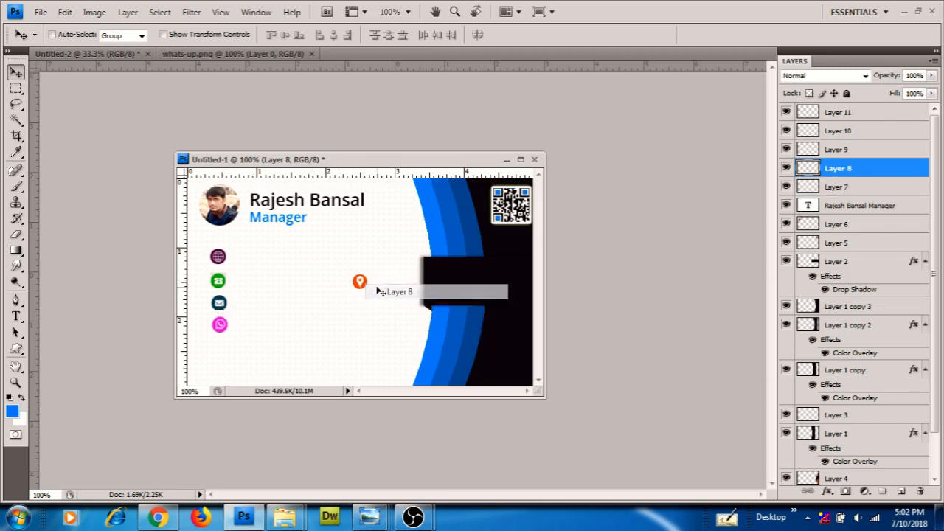
{"action": "left_click_drag", "start_coordinate": [359, 282], "coordinate": [219, 344]}
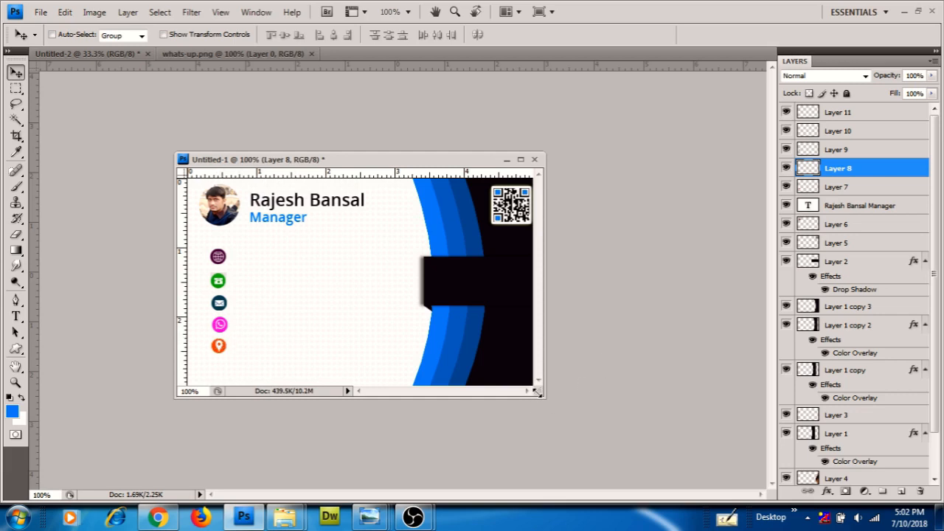
{"action": "left_click_drag", "start_coordinate": [537, 393], "coordinate": [614, 425]}
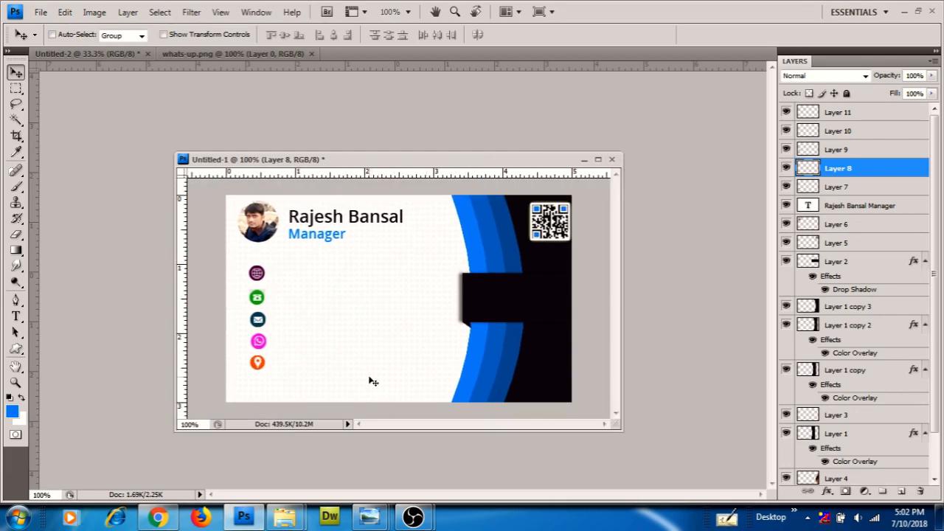
{"action": "key", "text": "Right"}
{"action": "key", "text": "Right"}
Add a vertical guide along the icon column and move the globe icon onto it
{"action": "left_click_drag", "start_coordinate": [189, 313], "coordinate": [235, 314]}
{"action": "right_click", "coordinate": [257, 273]}
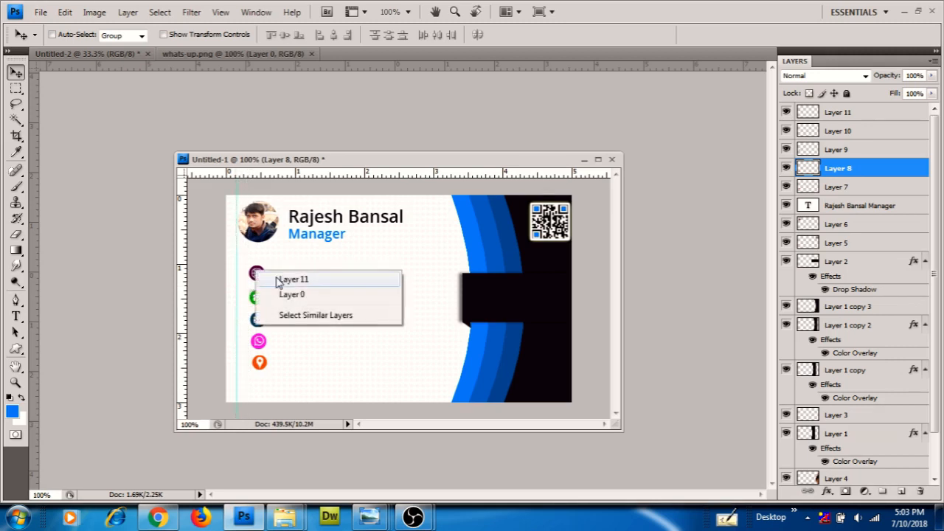
{"action": "left_click", "coordinate": [282, 276]}
{"action": "left_click_drag", "start_coordinate": [258, 277], "coordinate": [246, 299]}
{"action": "right_click", "coordinate": [257, 297]}
{"action": "left_click", "coordinate": [289, 305]}
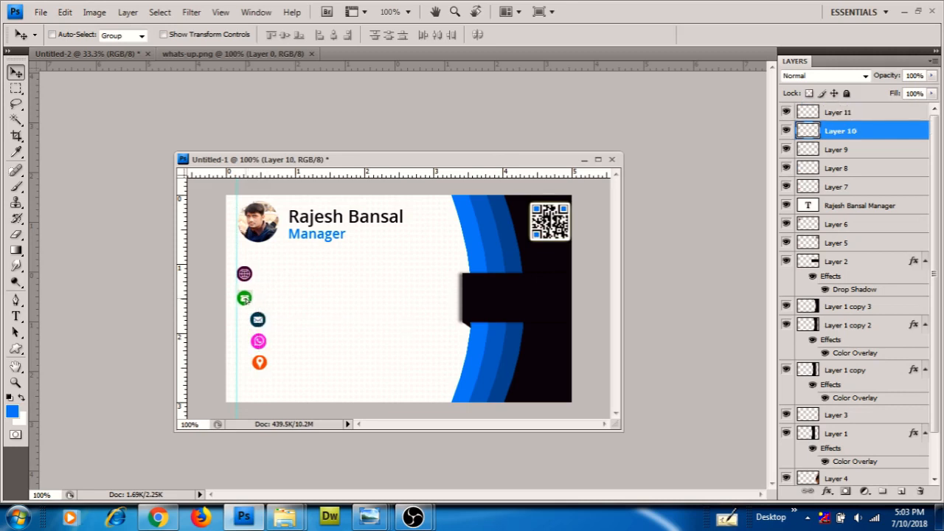
Align the mail, WhatsApp and location icons left onto the guide
{"action": "right_click", "coordinate": [257, 317]}
{"action": "left_click", "coordinate": [287, 331]}
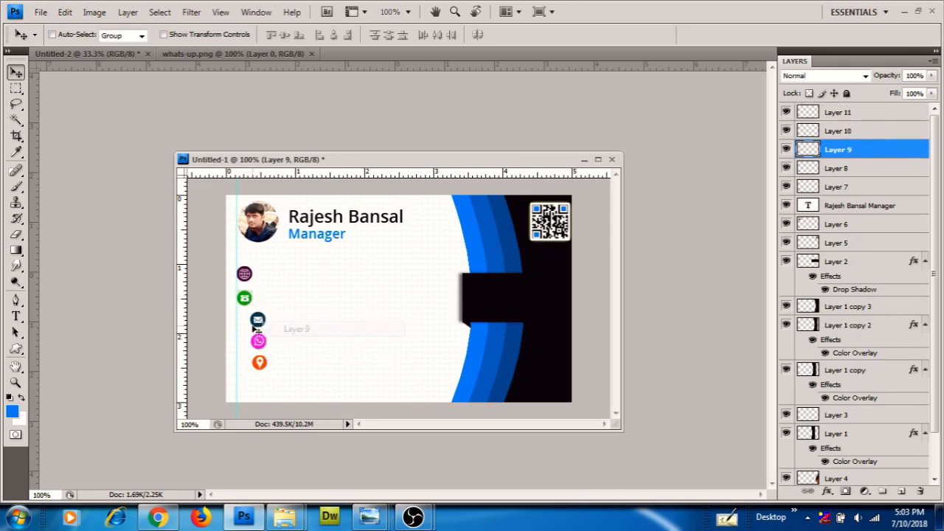
{"action": "left_click_drag", "start_coordinate": [257, 319], "coordinate": [247, 324]}
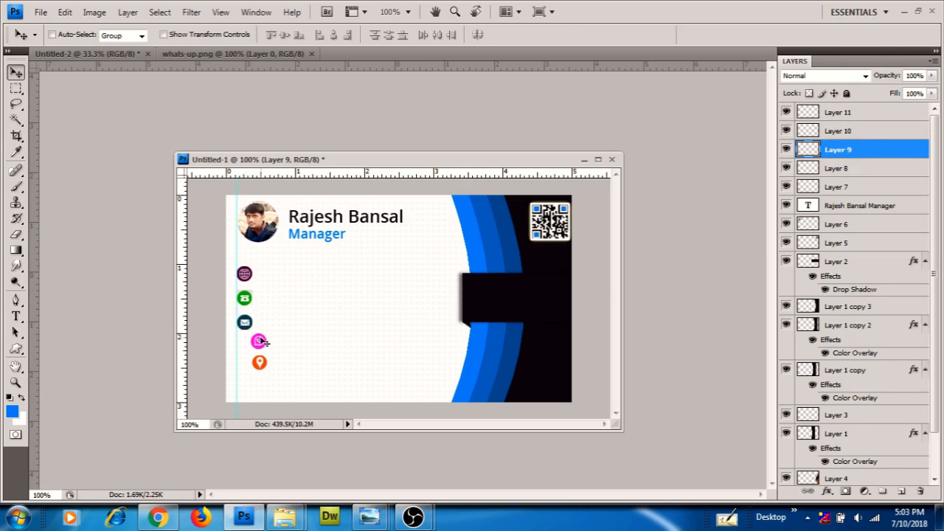
{"action": "right_click", "coordinate": [259, 340]}
{"action": "left_click", "coordinate": [287, 347]}
{"action": "left_click_drag", "start_coordinate": [257, 344], "coordinate": [249, 373]}
{"action": "right_click", "coordinate": [264, 365]}
{"action": "left_click", "coordinate": [286, 369]}
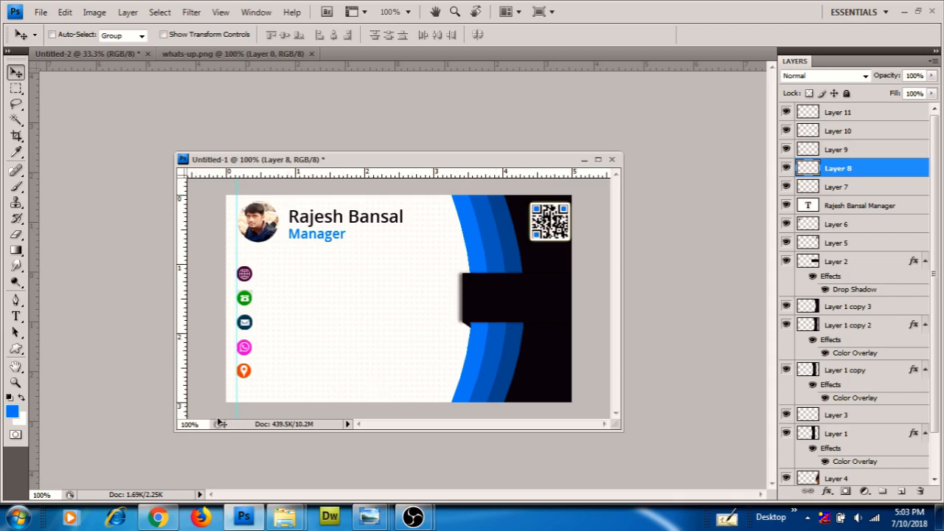
Select fb.png, in.png, instagram.png and twitter.png in demo-card and open them in Photoshop
{"action": "mouse_move", "coordinate": [286, 518]}
{"action": "left_click", "coordinate": [347, 452]}
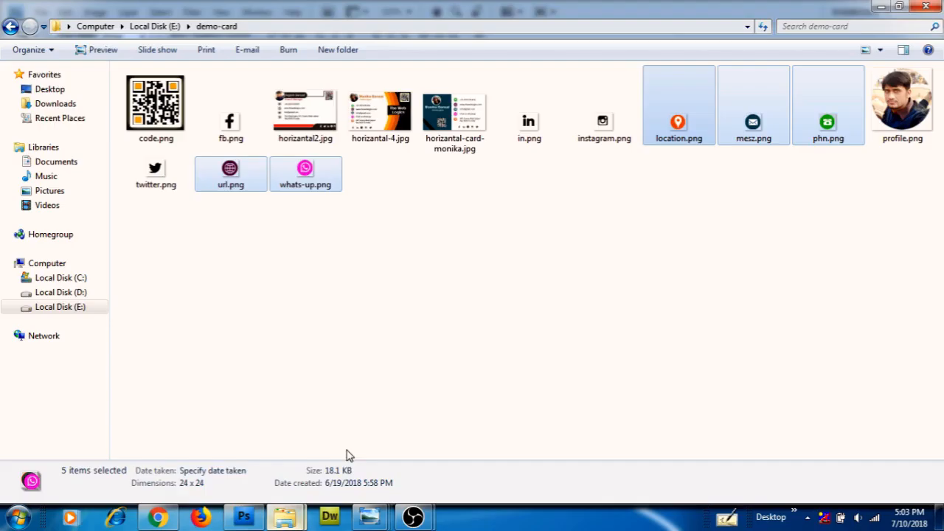
{"action": "left_click", "coordinate": [276, 324]}
{"action": "left_click", "coordinate": [230, 126]}
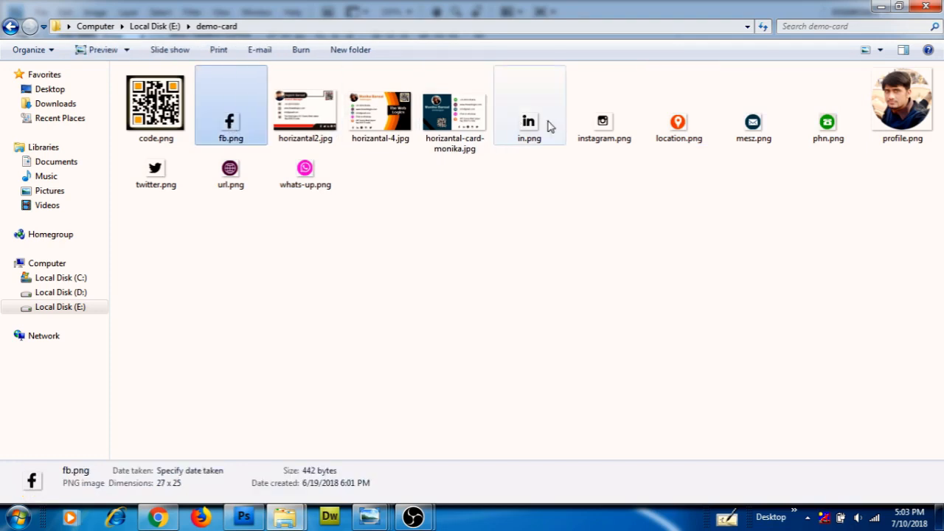
{"action": "left_click", "coordinate": [530, 127], "text": "ctrl"}
{"action": "left_click", "coordinate": [603, 125], "text": "ctrl"}
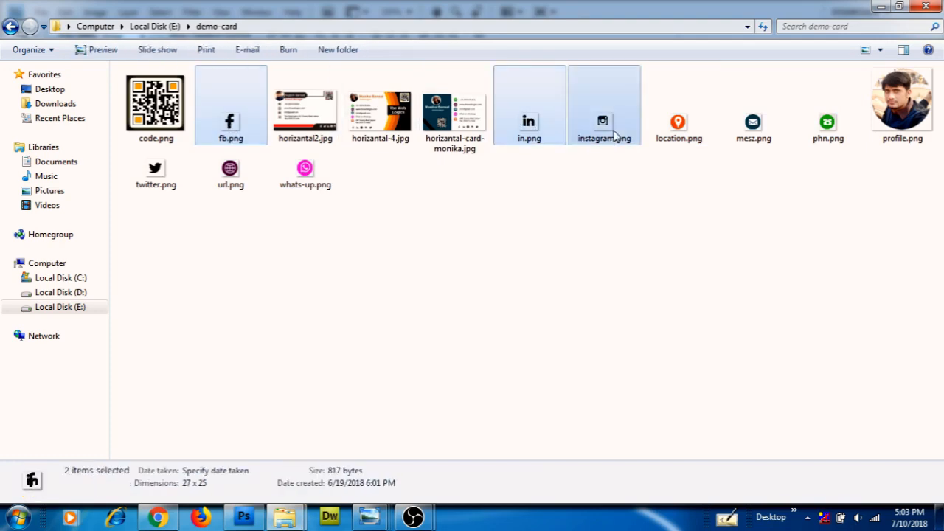
{"action": "left_click", "coordinate": [155, 181], "text": "ctrl"}
{"action": "left_click_drag", "start_coordinate": [153, 176], "coordinate": [322, 288]}
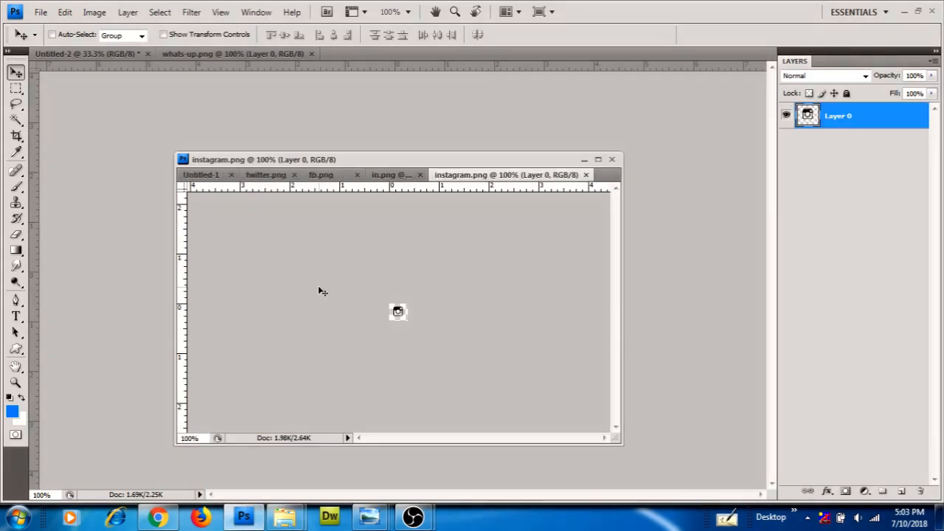
Copy the Twitter and Facebook icons from twitter.png and fb.png onto the Untitled-1 card
{"action": "left_click", "coordinate": [208, 177]}
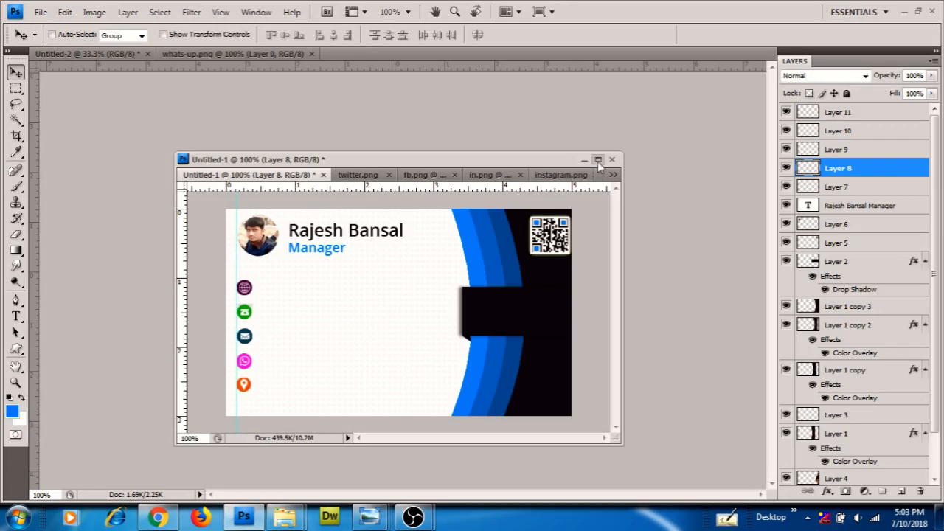
{"action": "left_click_drag", "start_coordinate": [351, 176], "coordinate": [389, 202]}
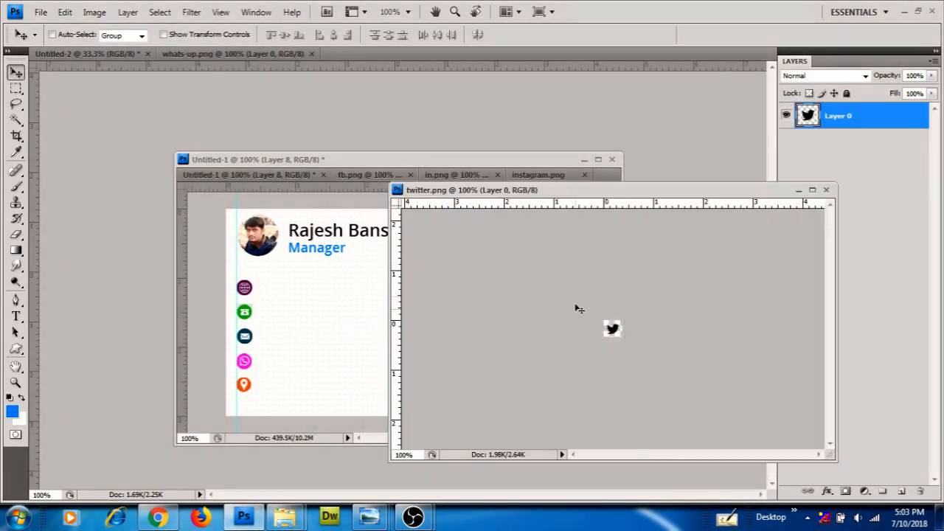
{"action": "left_click_drag", "start_coordinate": [612, 329], "coordinate": [276, 402]}
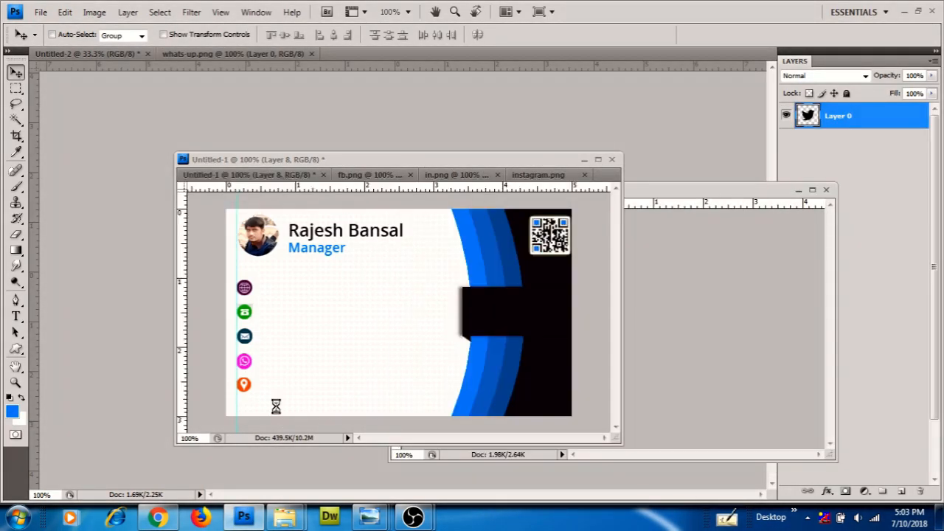
{"action": "left_click", "coordinate": [363, 176]}
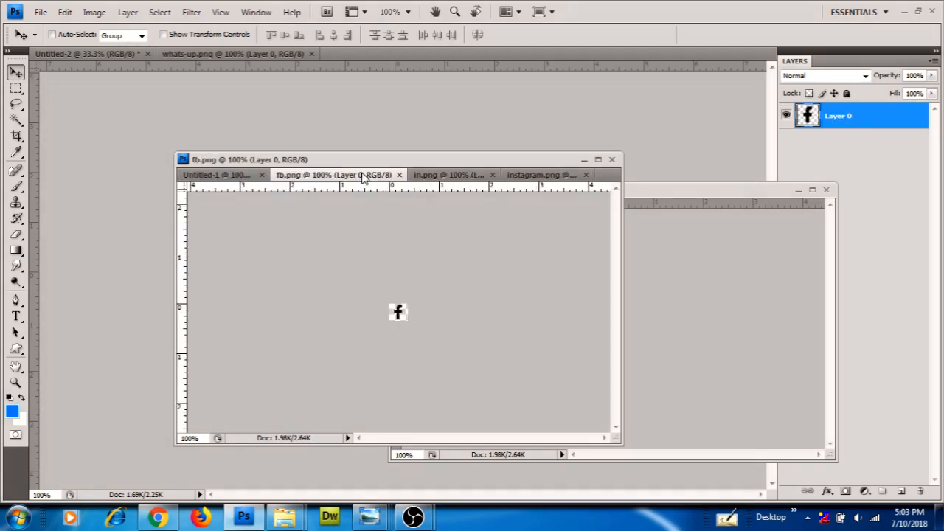
{"action": "left_click_drag", "start_coordinate": [341, 176], "coordinate": [516, 219]}
{"action": "left_click_drag", "start_coordinate": [666, 367], "coordinate": [314, 408]}
Copy the LinkedIn icon from in.png and the Instagram icon from instagram.png onto the card
{"action": "left_click", "coordinate": [380, 177]}
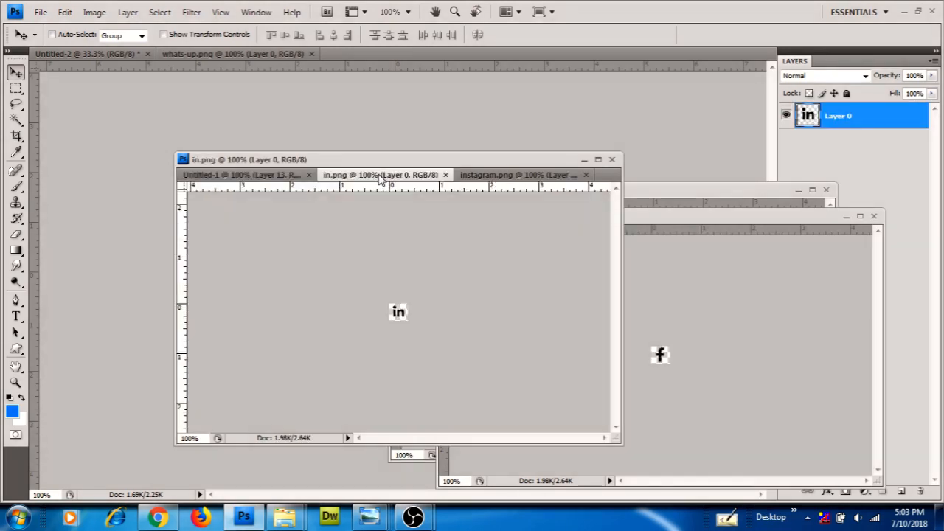
{"action": "left_click_drag", "start_coordinate": [380, 177], "coordinate": [520, 216]}
{"action": "left_click_drag", "start_coordinate": [702, 355], "coordinate": [350, 399]}
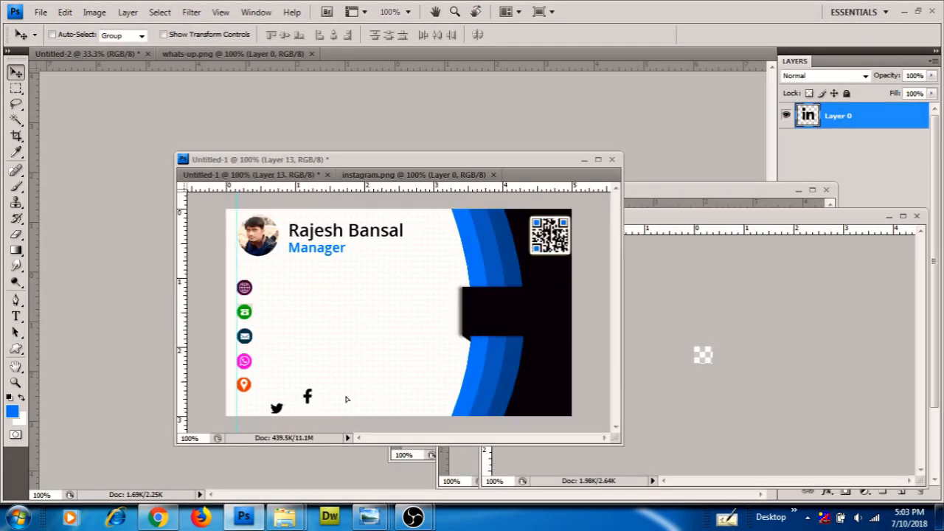
{"action": "left_click", "coordinate": [376, 177]}
{"action": "left_click_drag", "start_coordinate": [376, 177], "coordinate": [606, 175]}
{"action": "left_click_drag", "start_coordinate": [794, 337], "coordinate": [369, 395]}
Position the Twitter (Layer 12) and Facebook (Layer 13) icons at the card's bottom left
{"action": "left_click", "coordinate": [598, 159]}
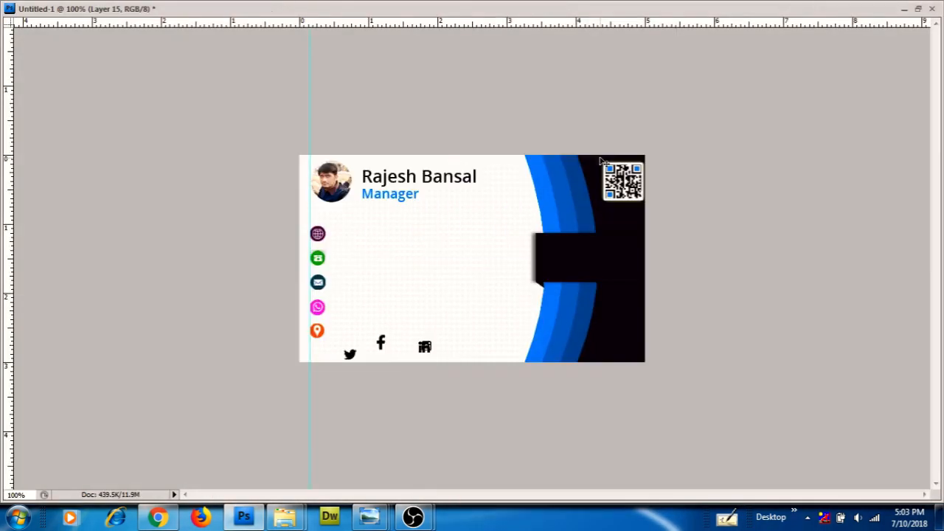
{"action": "left_click", "coordinate": [918, 8]}
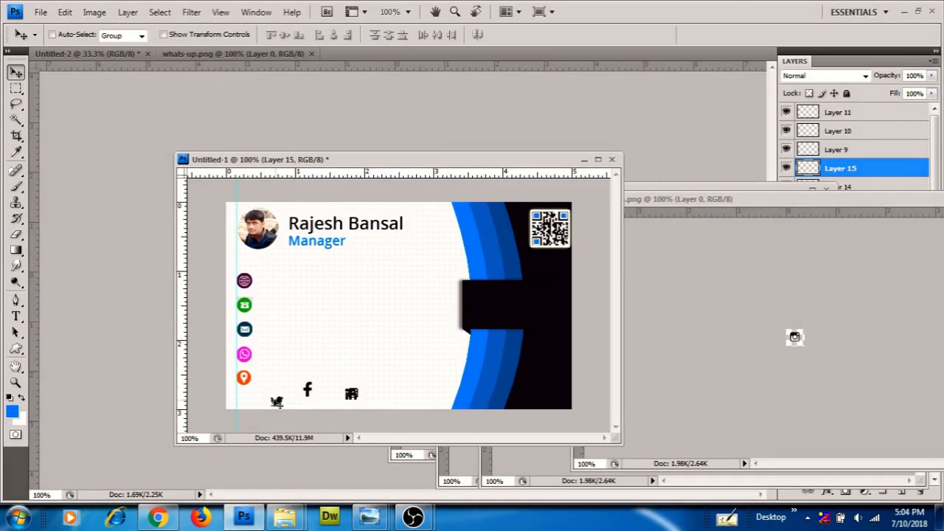
{"action": "right_click", "coordinate": [277, 402]}
{"action": "left_click", "coordinate": [299, 411]}
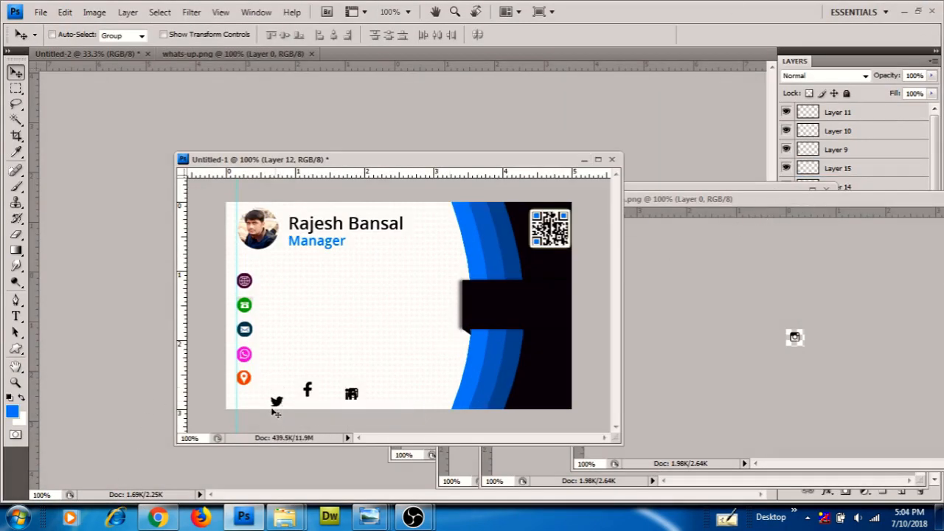
{"action": "mouse_move", "coordinate": [278, 403]}
{"action": "left_mouse_down"}
{"action": "mouse_move", "coordinate": [246, 403]}
{"action": "mouse_move", "coordinate": [286, 405]}
{"action": "left_mouse_up"}
{"action": "right_click", "coordinate": [308, 391]}
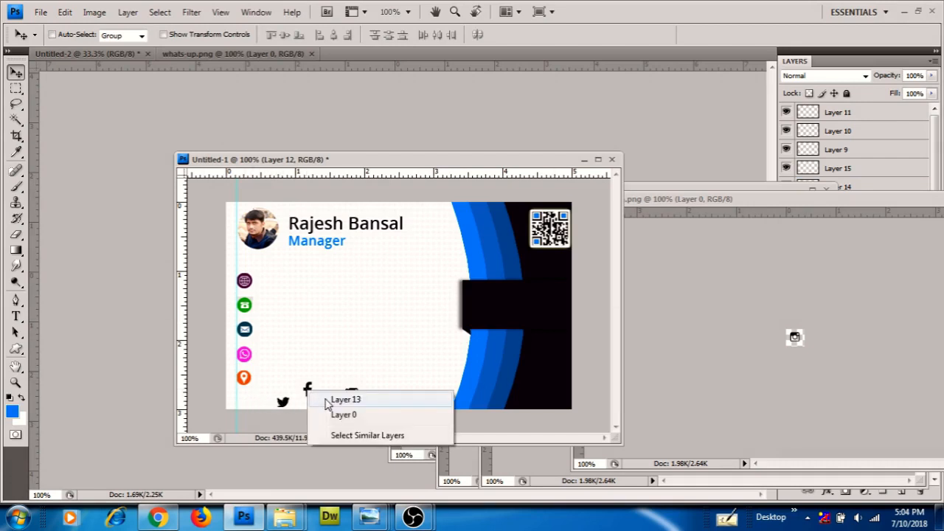
{"action": "left_click", "coordinate": [328, 397]}
{"action": "left_click_drag", "start_coordinate": [310, 390], "coordinate": [313, 398]}
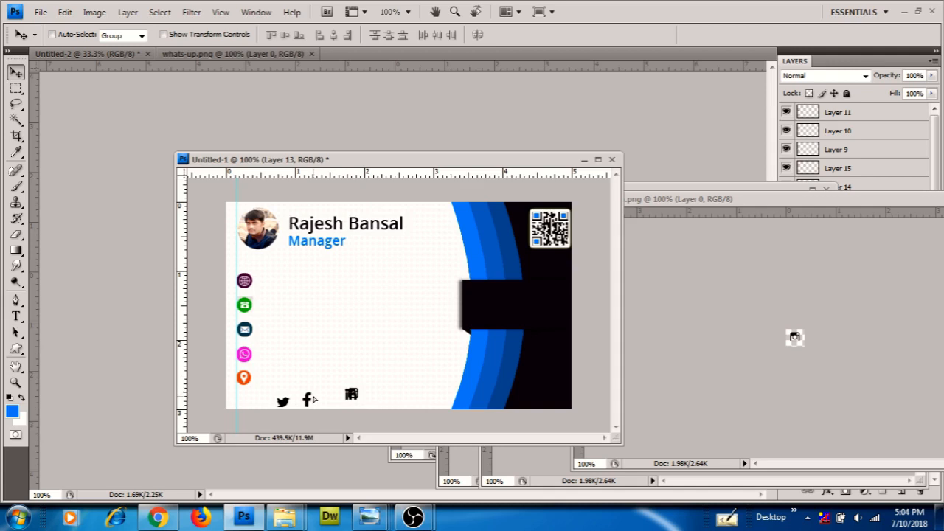
Line the Instagram (Layer 15) and LinkedIn (Layer 14) icons up in the same bottom row
{"action": "right_click", "coordinate": [361, 396]}
{"action": "left_click", "coordinate": [376, 398]}
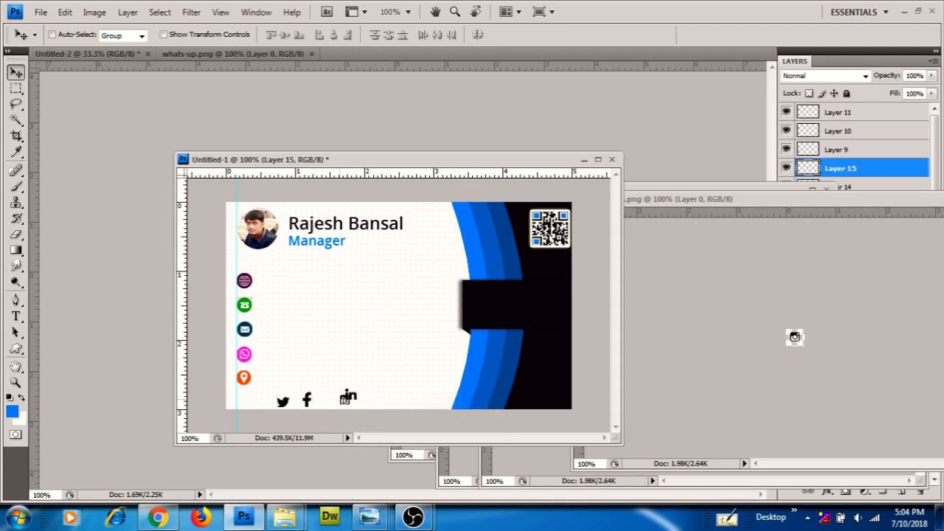
{"action": "left_click_drag", "start_coordinate": [352, 397], "coordinate": [327, 401]}
{"action": "right_click", "coordinate": [351, 397]}
{"action": "left_click", "coordinate": [372, 403]}
{"action": "left_click_drag", "start_coordinate": [350, 399], "coordinate": [350, 408]}
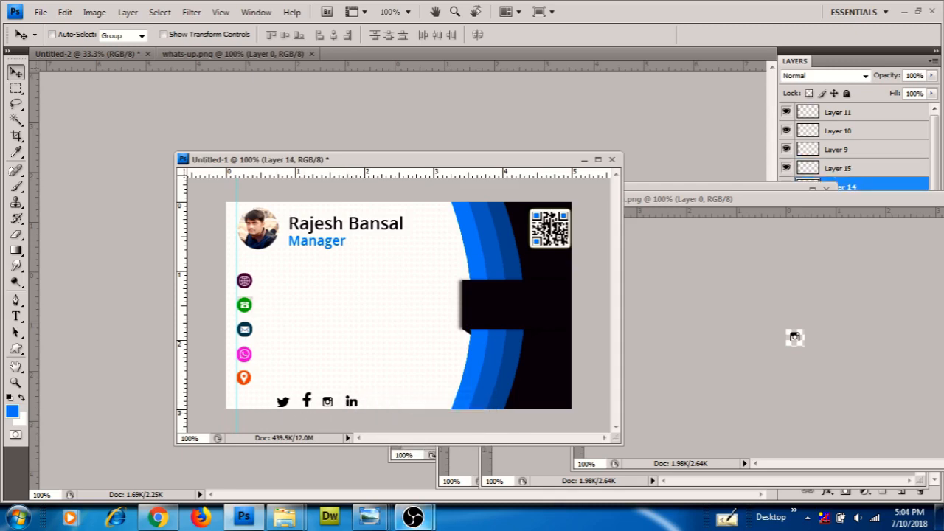
{"action": "mouse_move", "coordinate": [286, 516]}
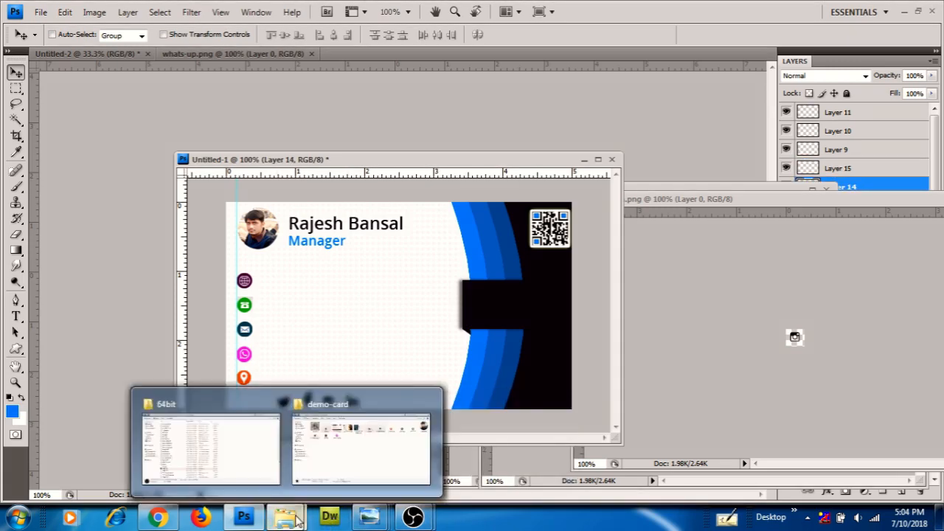
{"action": "left_click", "coordinate": [354, 449]}
{"action": "left_click", "coordinate": [371, 121]}
{"action": "double_click", "coordinate": [371, 120]}
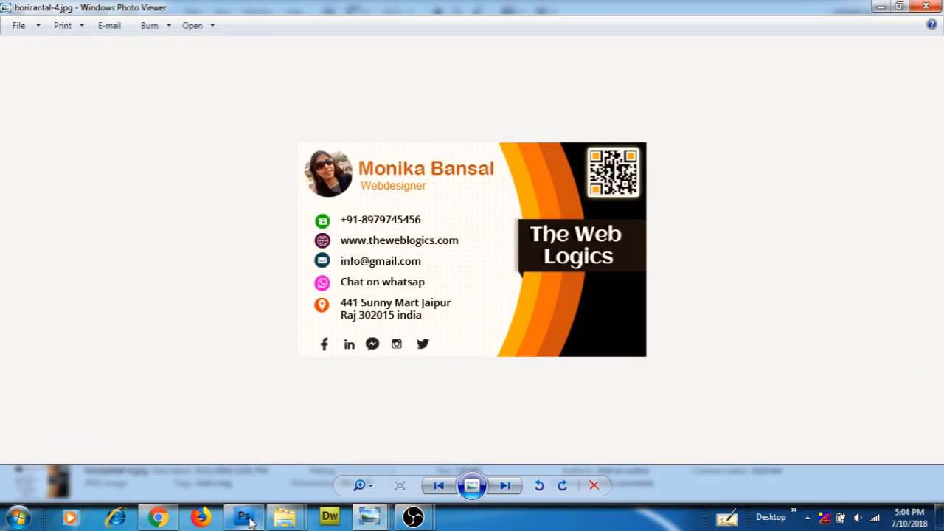
{"action": "mouse_move", "coordinate": [249, 520]}
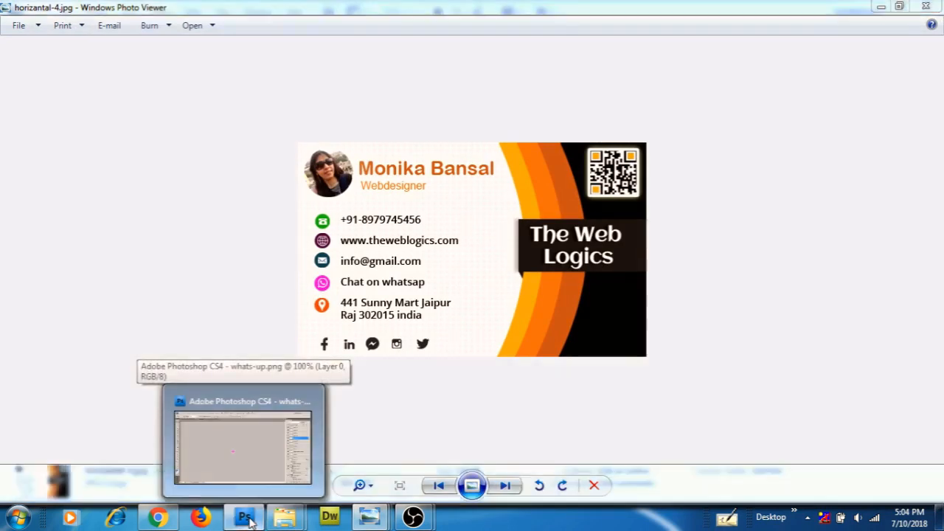
{"action": "left_click", "coordinate": [249, 521]}
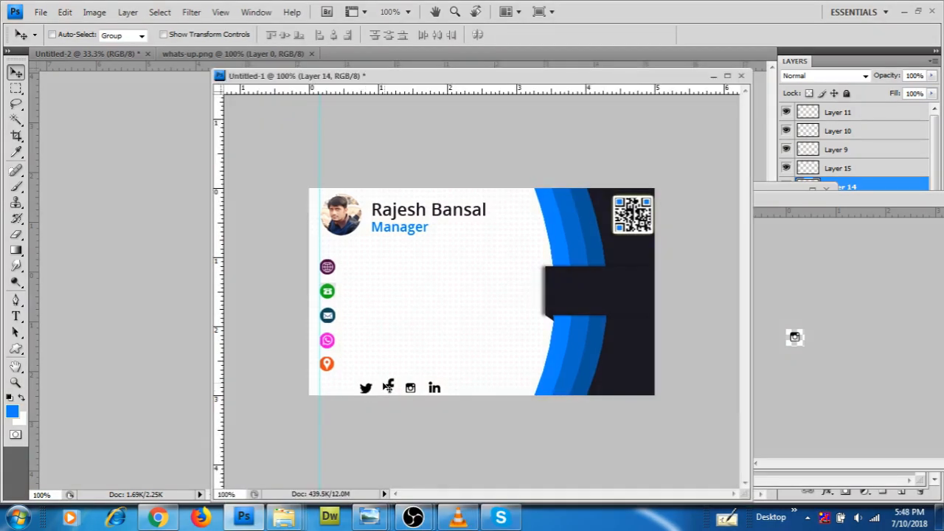
Move the Facebook icon to the start of the row and Instagram next to Twitter
{"action": "right_click", "coordinate": [391, 388]}
{"action": "left_click", "coordinate": [431, 392]}
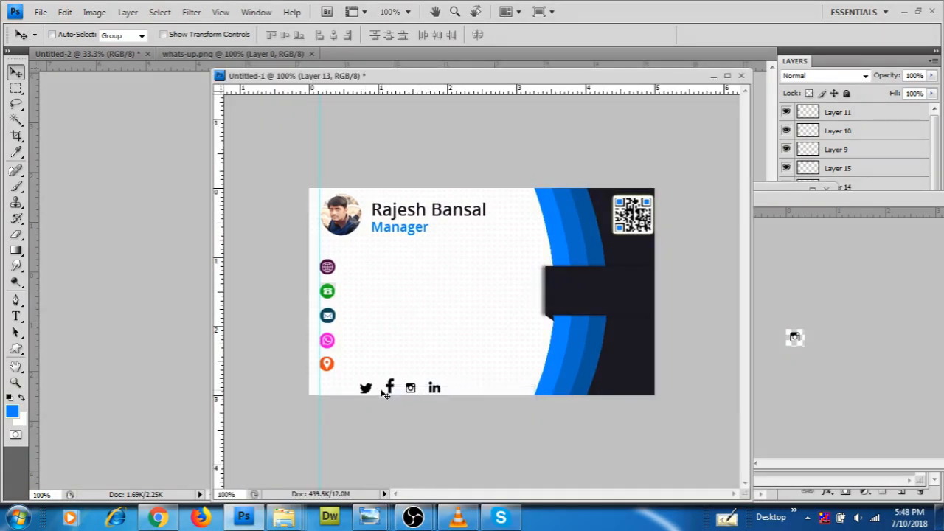
{"action": "left_click_drag", "start_coordinate": [394, 392], "coordinate": [356, 391]}
{"action": "right_click", "coordinate": [371, 392]}
{"action": "left_click", "coordinate": [404, 396]}
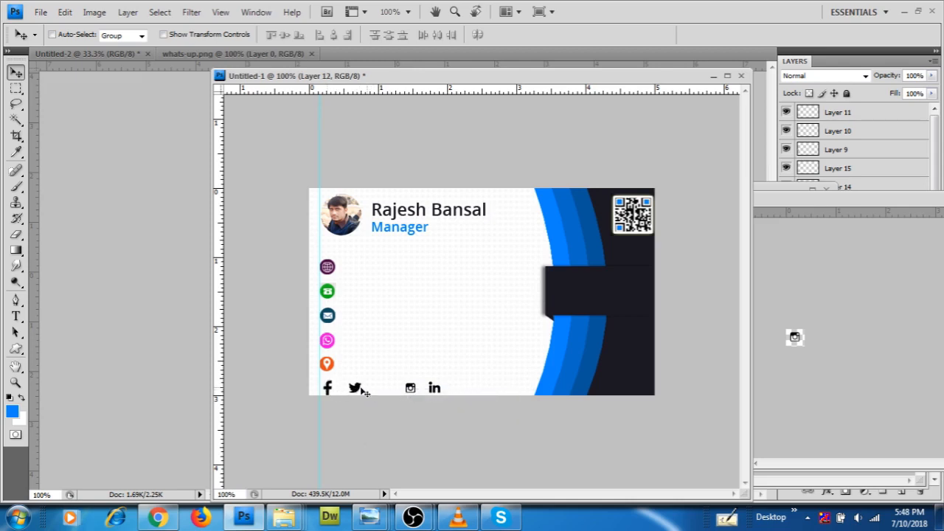
{"action": "right_click", "coordinate": [411, 388]}
{"action": "left_click", "coordinate": [438, 393]}
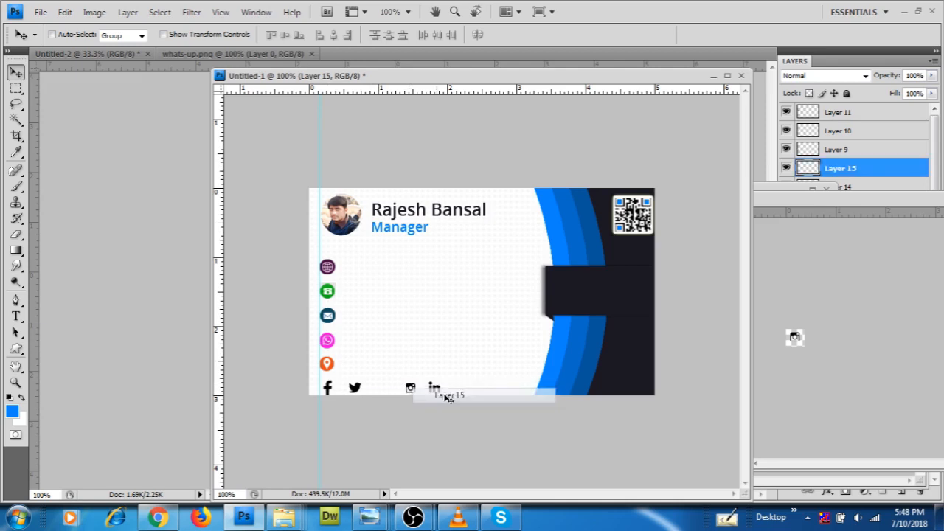
{"action": "left_click_drag", "start_coordinate": [411, 387], "coordinate": [379, 391]}
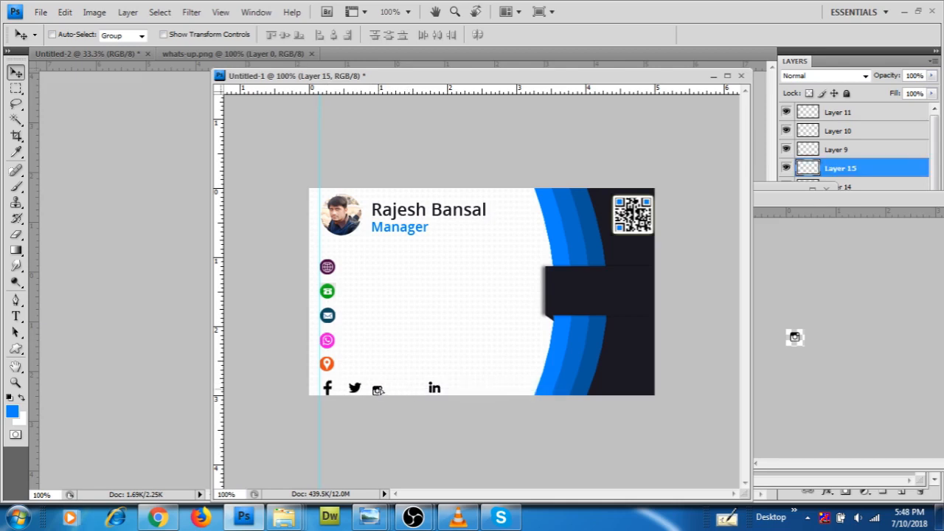
Move the LinkedIn icon beside Instagram and select the Horizontal Type tool
{"action": "right_click", "coordinate": [437, 390]}
{"action": "key", "text": "Escape"}
{"action": "right_click", "coordinate": [439, 392]}
{"action": "left_click", "coordinate": [443, 396]}
{"action": "left_click_drag", "start_coordinate": [436, 390], "coordinate": [404, 388]}
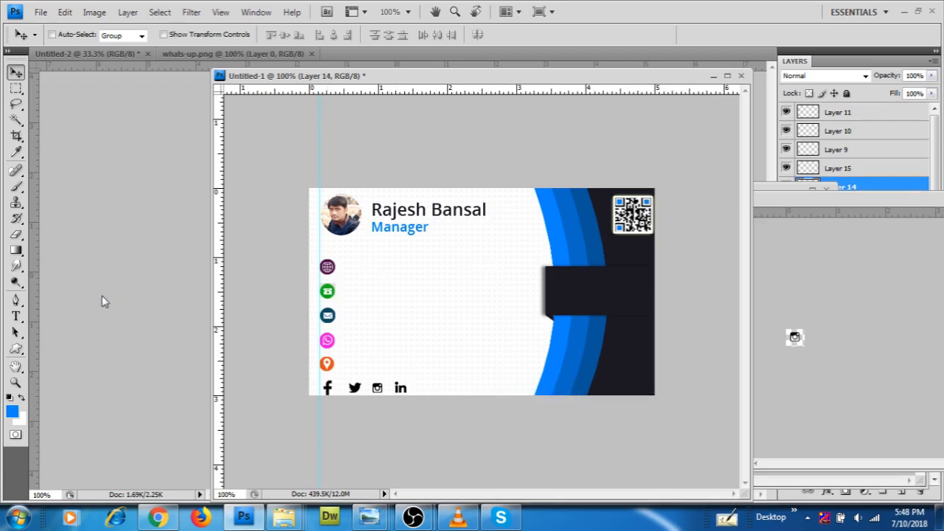
{"action": "left_click", "coordinate": [17, 317]}
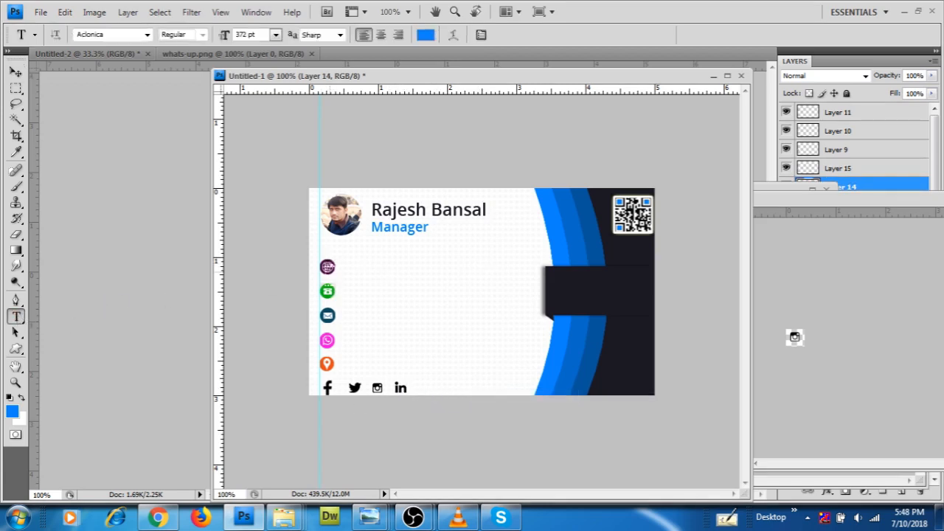
{"action": "left_click", "coordinate": [363, 272]}
{"action": "left_click", "coordinate": [276, 35]}
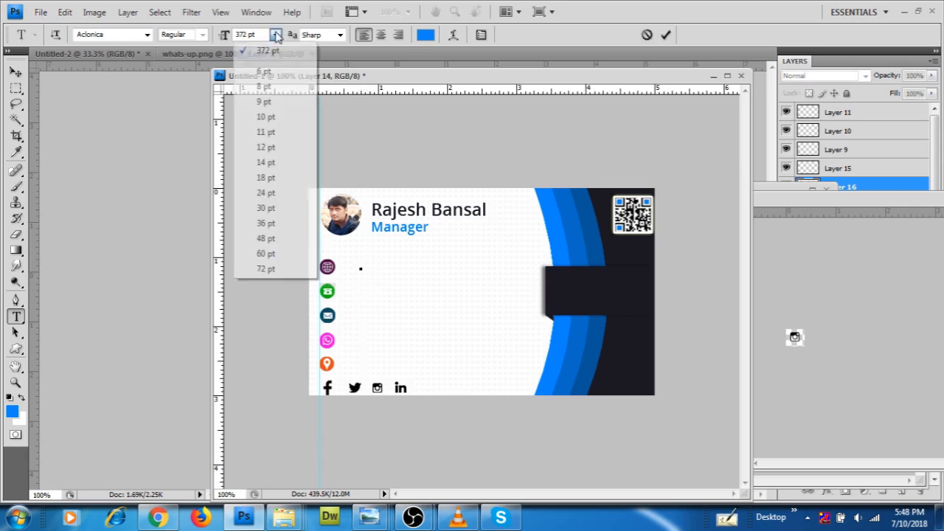
{"action": "left_click", "coordinate": [267, 177]}
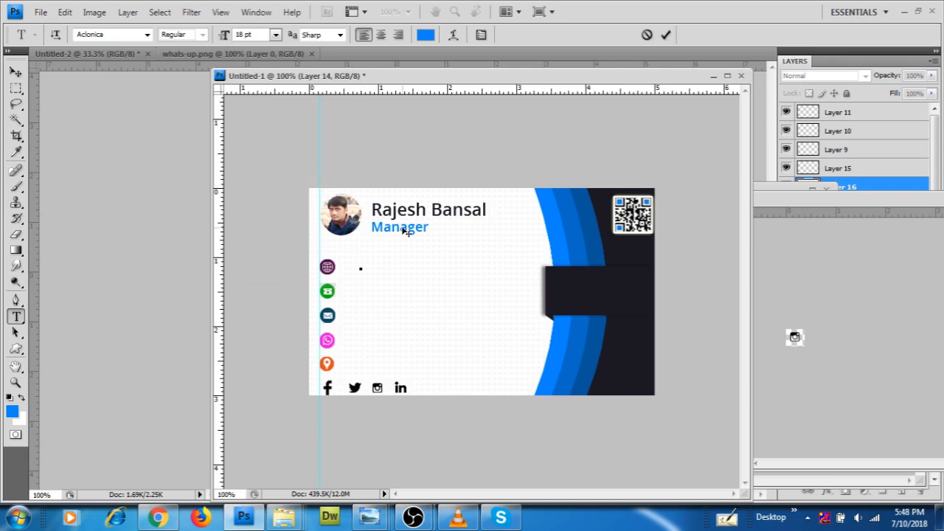
{"action": "type", "text": "www"}
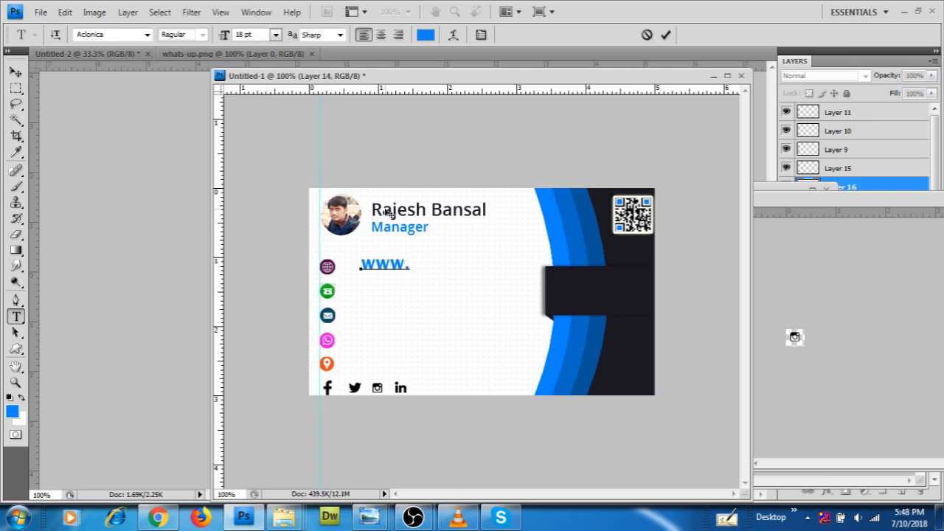
{"action": "type", "text": ".infi.com"}
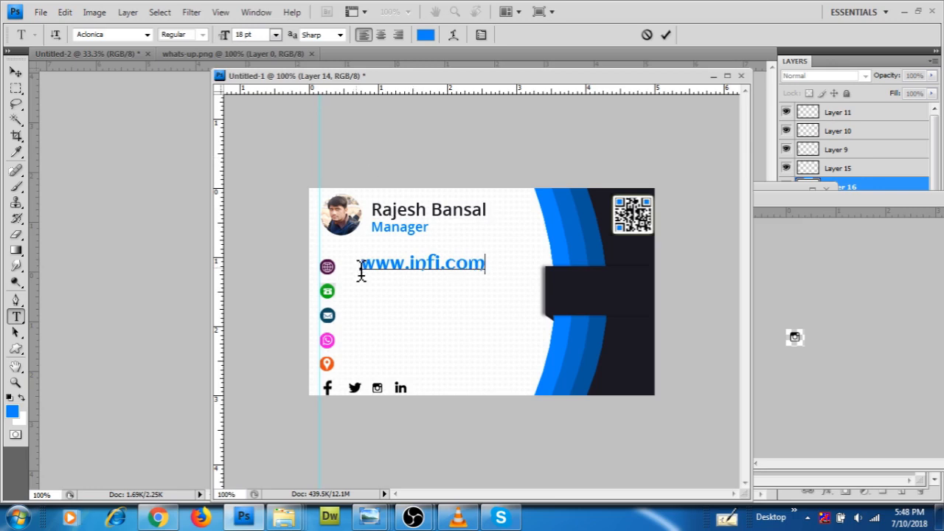
Set the website line to Open Sans 12 pt and move it closer to the globe icon
{"action": "left_click_drag", "start_coordinate": [361, 273], "coordinate": [487, 275]}
{"action": "left_click", "coordinate": [107, 33]}
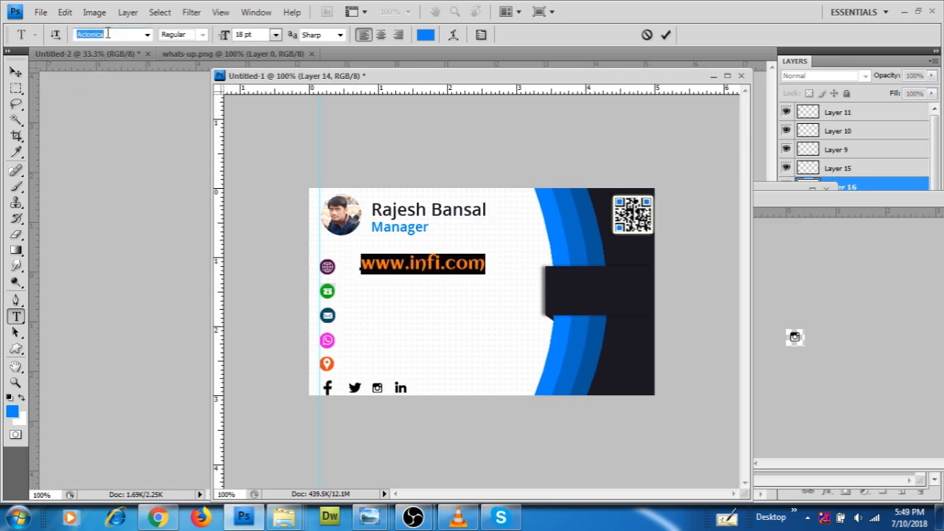
{"action": "type", "text": "Open Sans"}
{"action": "key", "text": "Return"}
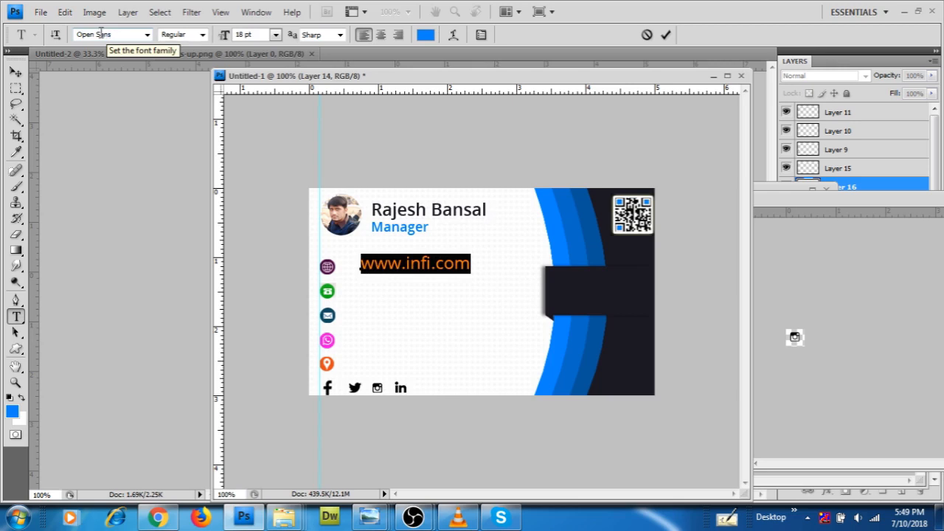
{"action": "left_click", "coordinate": [276, 34]}
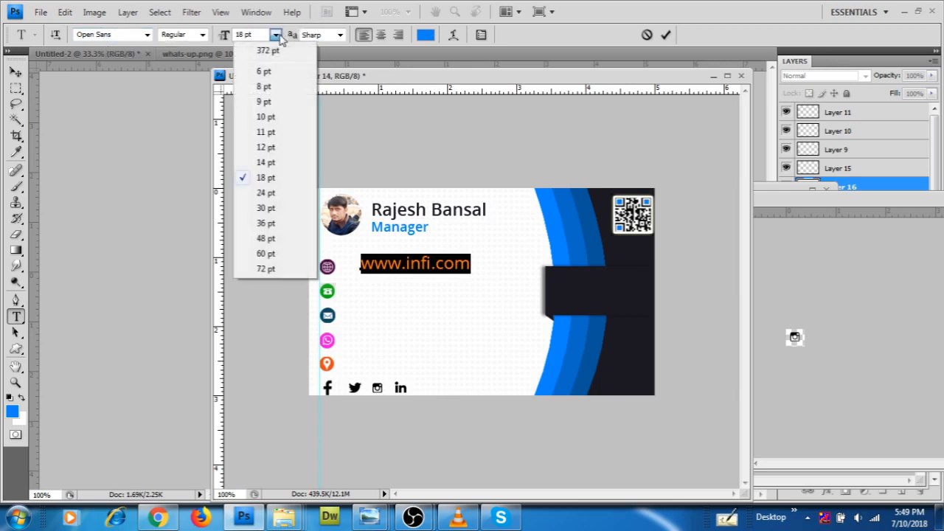
{"action": "left_click", "coordinate": [273, 146]}
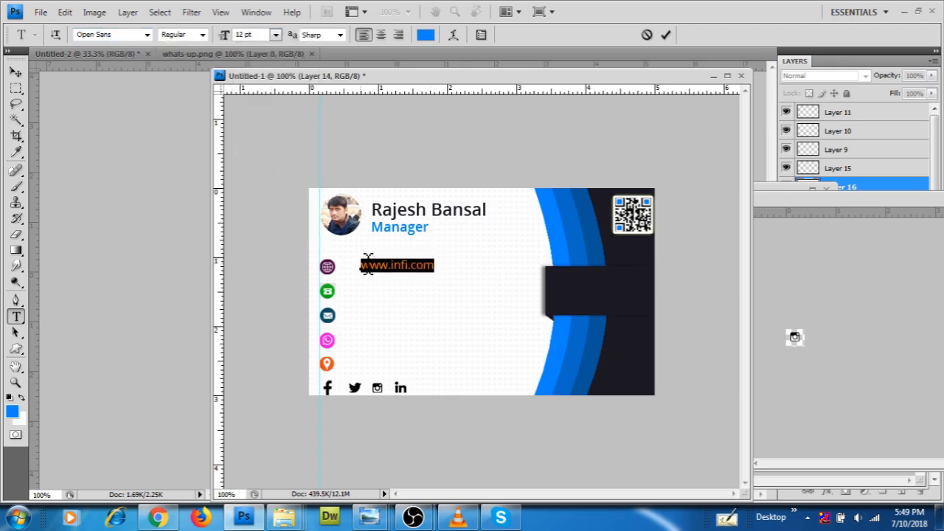
{"action": "left_click_drag", "start_coordinate": [374, 307], "coordinate": [367, 310]}
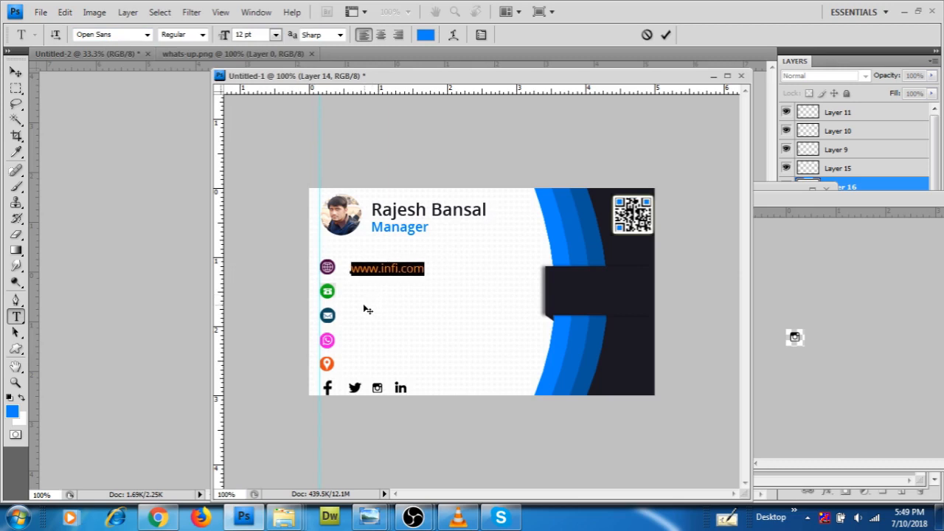
Add the phone number, e-mail, 'chat on whatsup' and location lines below the website
{"action": "left_click", "coordinate": [434, 270]}
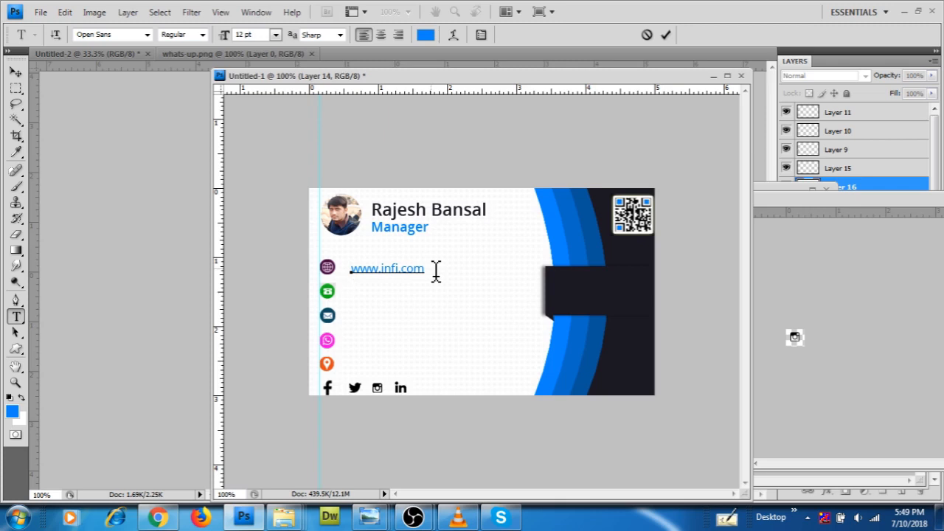
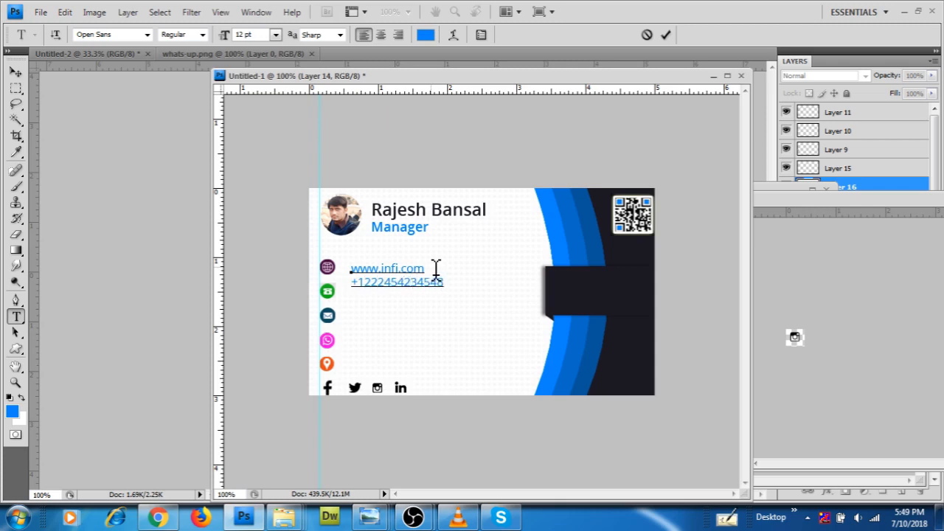
{"action": "type", "text": "@gmail.com"}
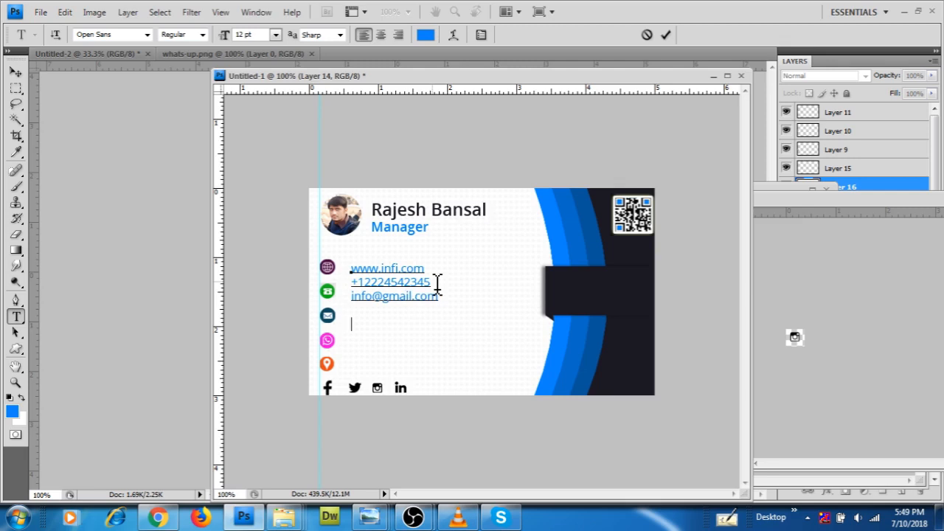
{"action": "type", "text": "hat on whqats"}
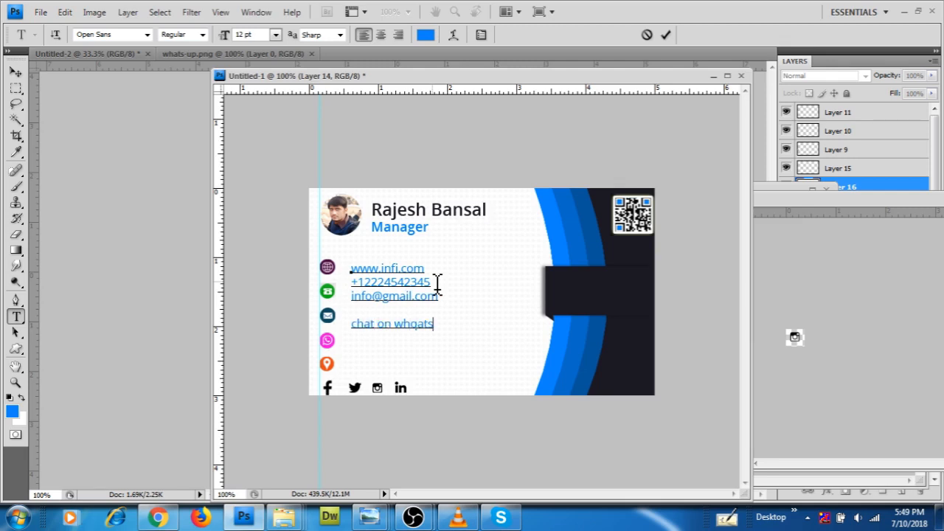
{"action": "key", "text": "BackSpace"}
{"action": "key", "text": "BackSpace"}
{"action": "key", "text": "BackSpace"}
{"action": "type", "text": "aths"}
{"action": "type", "text": "loca"}
{"action": "type", "text": "tio"}
Remove the blank lines above the 'chat on whatsup' and location lines
{"action": "left_click", "coordinate": [352, 325]}
{"action": "key", "text": "BackSpace"}
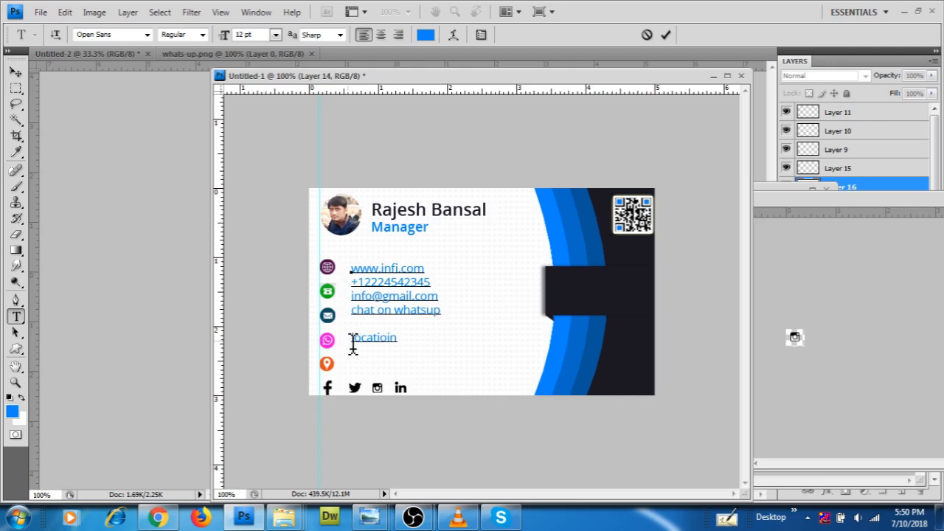
{"action": "left_click", "coordinate": [352, 338]}
{"action": "key", "text": "BackSpace"}
Colour all five contact lines with the card's dark colour
{"action": "left_click_drag", "start_coordinate": [351, 267], "coordinate": [416, 318]}
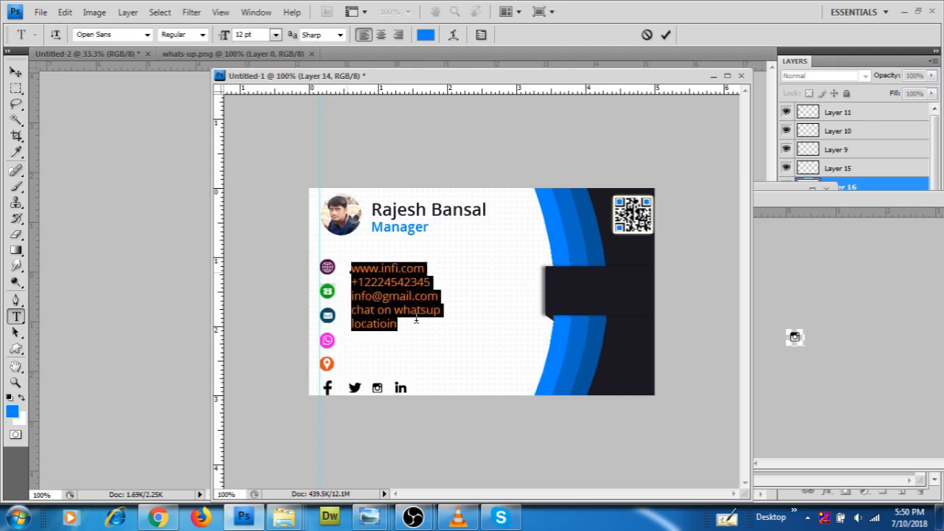
{"action": "left_click", "coordinate": [426, 36]}
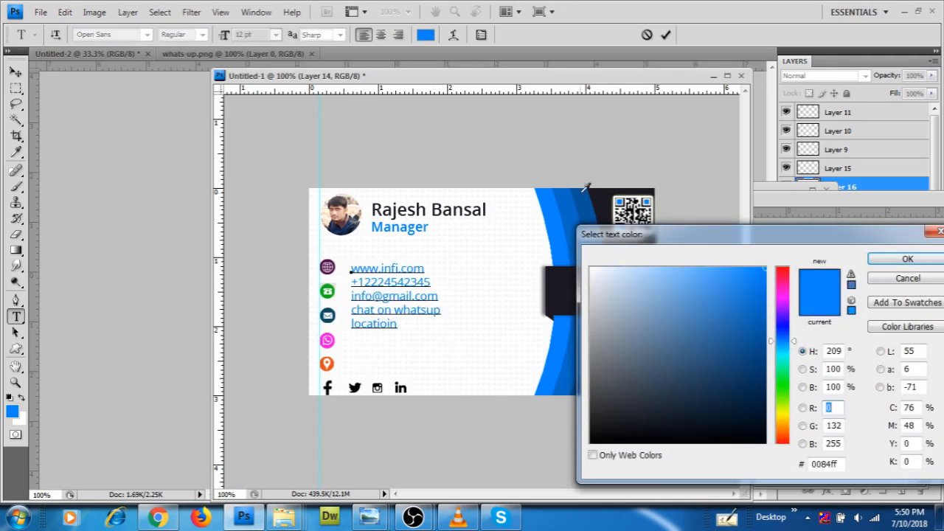
{"action": "left_click", "coordinate": [562, 289]}
{"action": "left_click", "coordinate": [904, 258]}
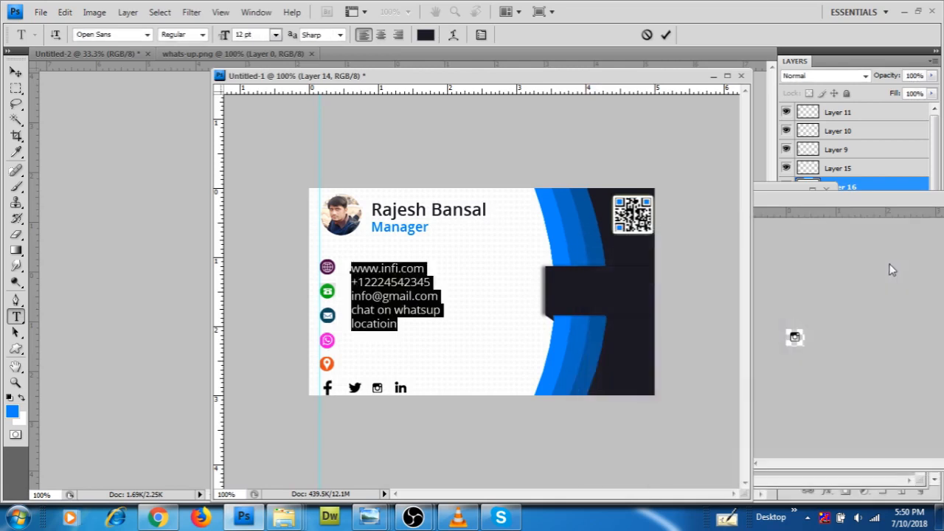
Set the contact lines' leading to 24 pt, commit the text and nudge it beside the icons
{"action": "left_click", "coordinate": [483, 35]}
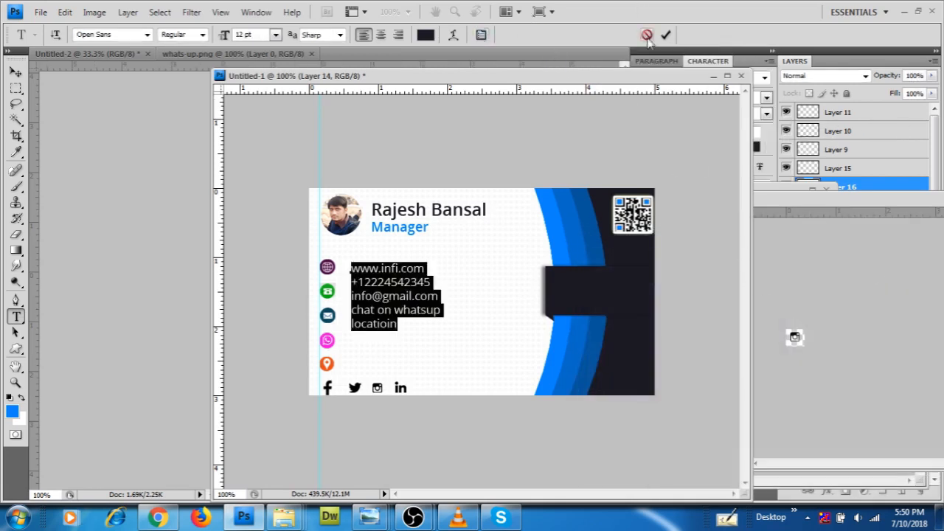
{"action": "left_click_drag", "start_coordinate": [716, 56], "coordinate": [795, 94]}
{"action": "left_click", "coordinate": [785, 127]}
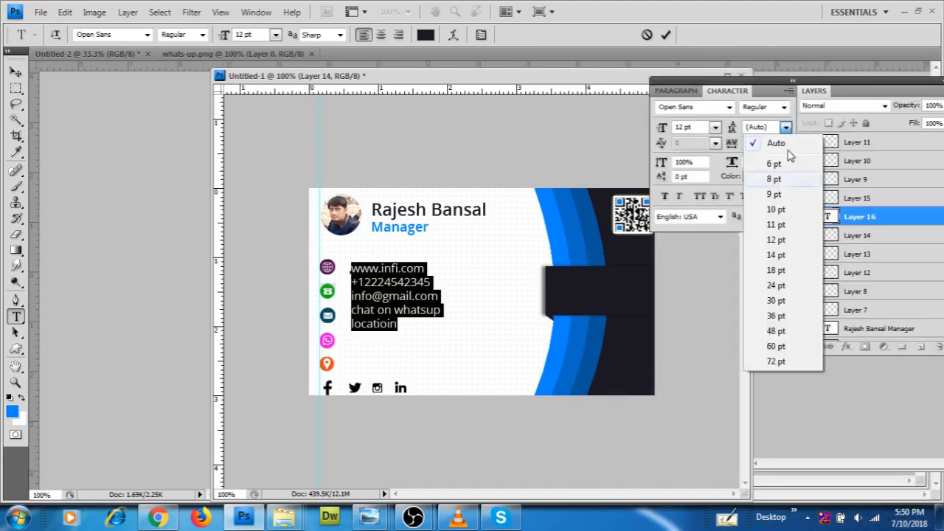
{"action": "left_click", "coordinate": [776, 300]}
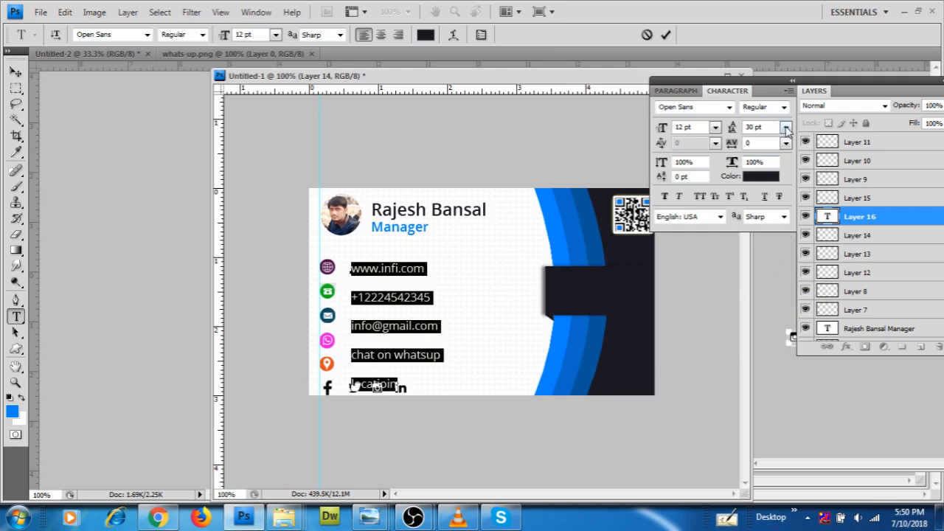
{"action": "left_click", "coordinate": [786, 129]}
{"action": "left_click", "coordinate": [783, 286]}
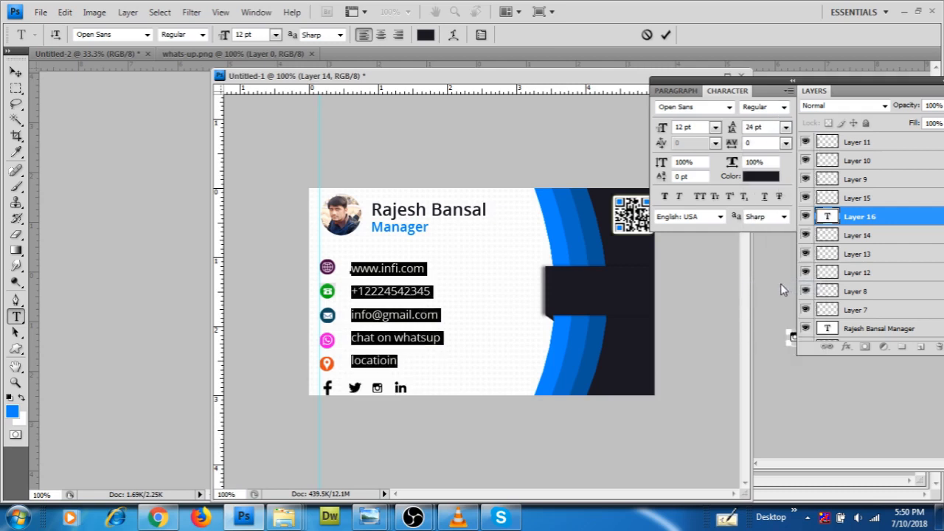
{"action": "left_click", "coordinate": [15, 71]}
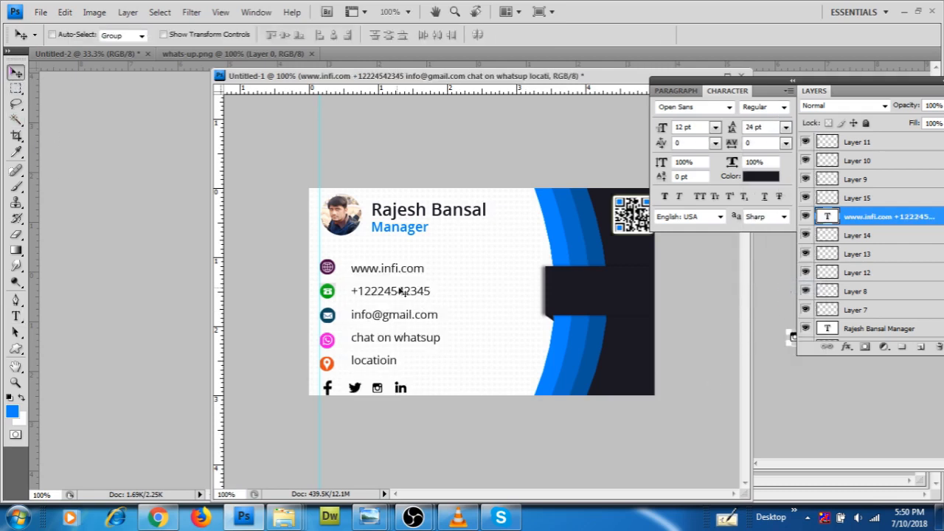
{"action": "left_click_drag", "start_coordinate": [391, 310], "coordinate": [387, 313]}
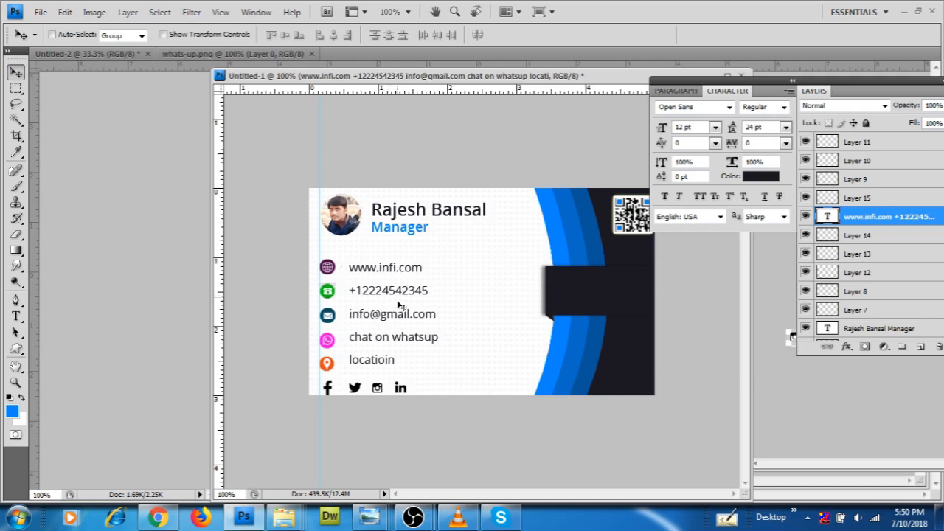
{"action": "key", "text": "Right"}
{"action": "key", "text": "Right"}
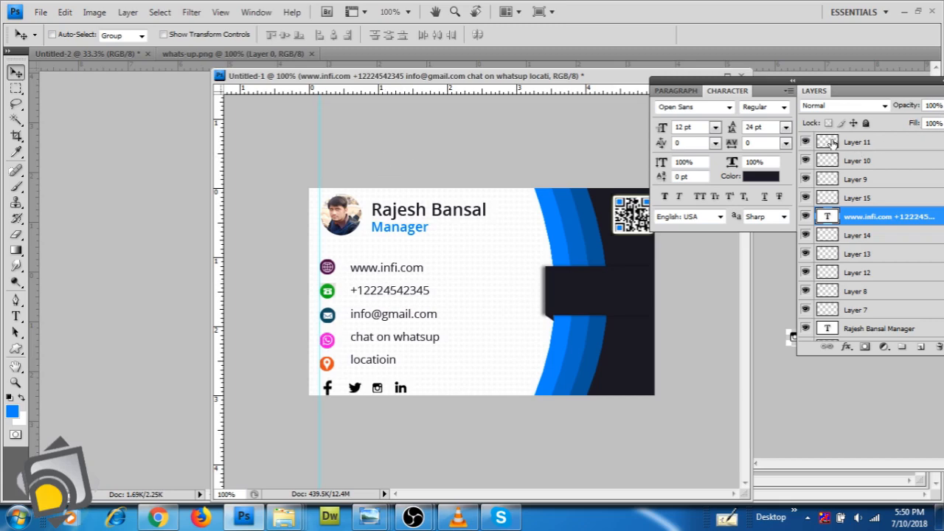
Create a new layer group, Group 1, below the contact text layer
{"action": "left_click_drag", "start_coordinate": [859, 80], "coordinate": [795, 66]}
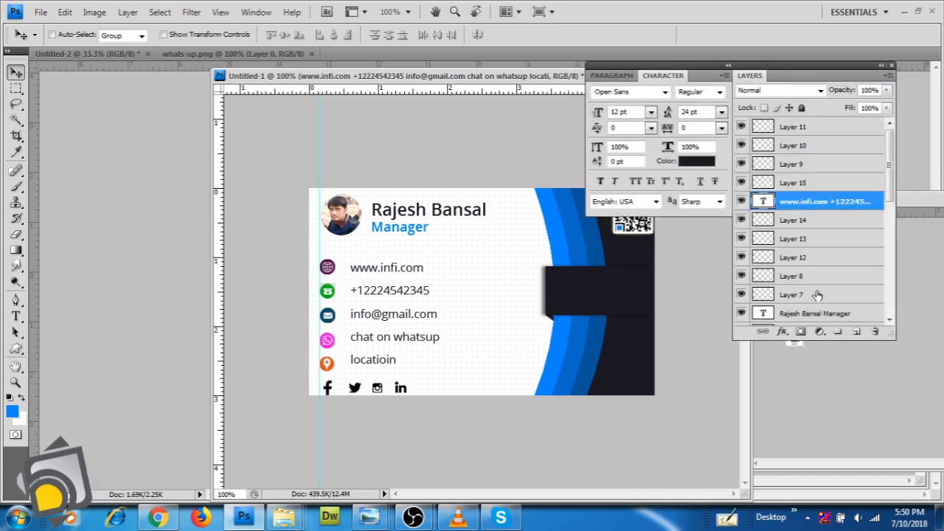
{"action": "left_click", "coordinate": [839, 333]}
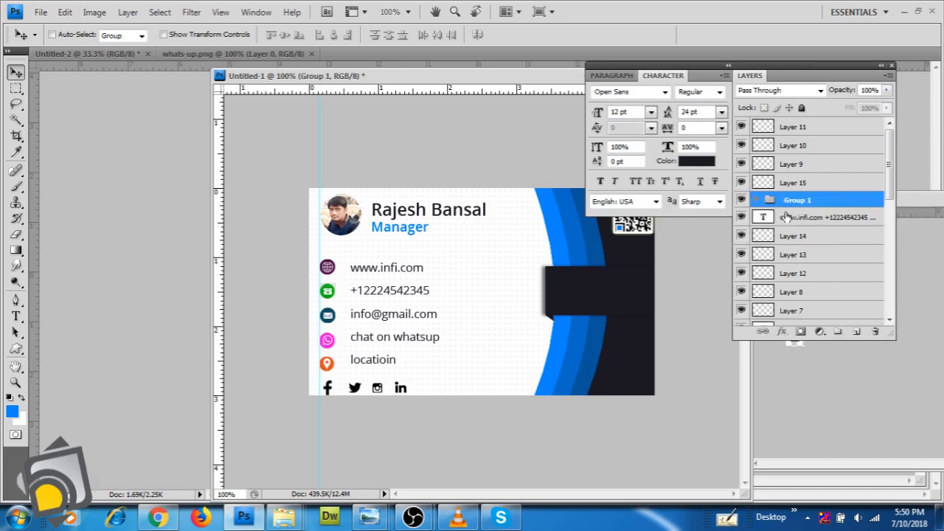
{"action": "left_click_drag", "start_coordinate": [786, 217], "coordinate": [786, 197]}
Toggle visibility of the Instagram, LinkedIn, Facebook, globe, phone and email layers to identify them
{"action": "left_click", "coordinate": [741, 182]}
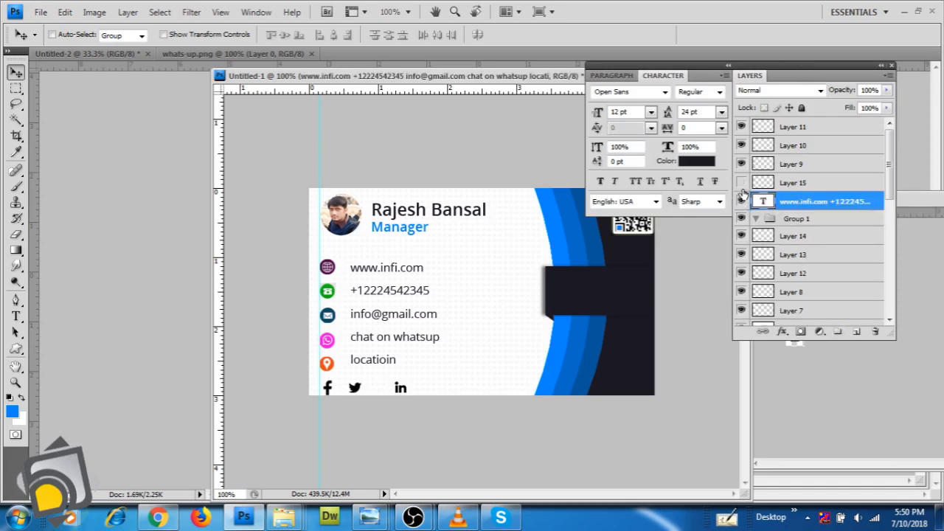
{"action": "left_click", "coordinate": [741, 182]}
{"action": "left_click", "coordinate": [741, 236]}
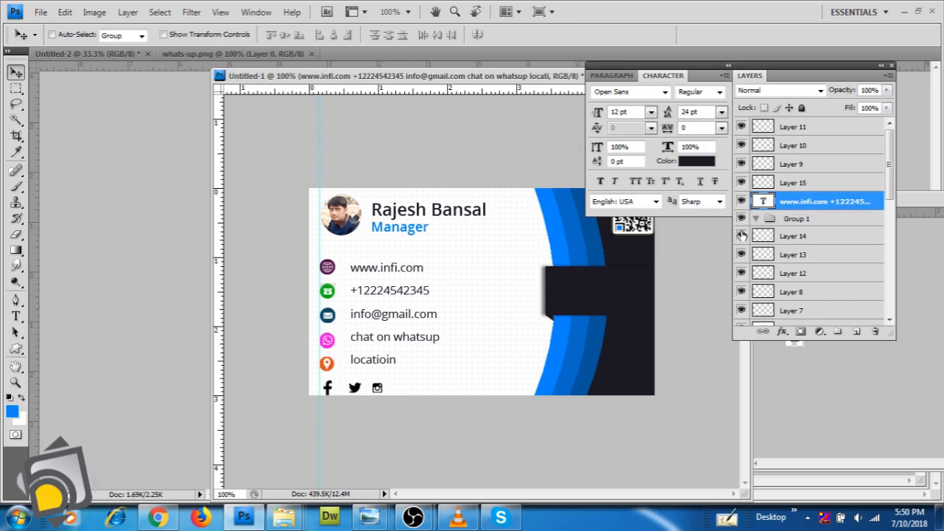
{"action": "left_click", "coordinate": [741, 236]}
{"action": "left_click", "coordinate": [740, 255]}
{"action": "scroll", "coordinate": [767, 252], "scroll_direction": "down", "scroll_amount": 1}
{"action": "scroll", "coordinate": [766, 239], "scroll_direction": "up", "scroll_amount": 1}
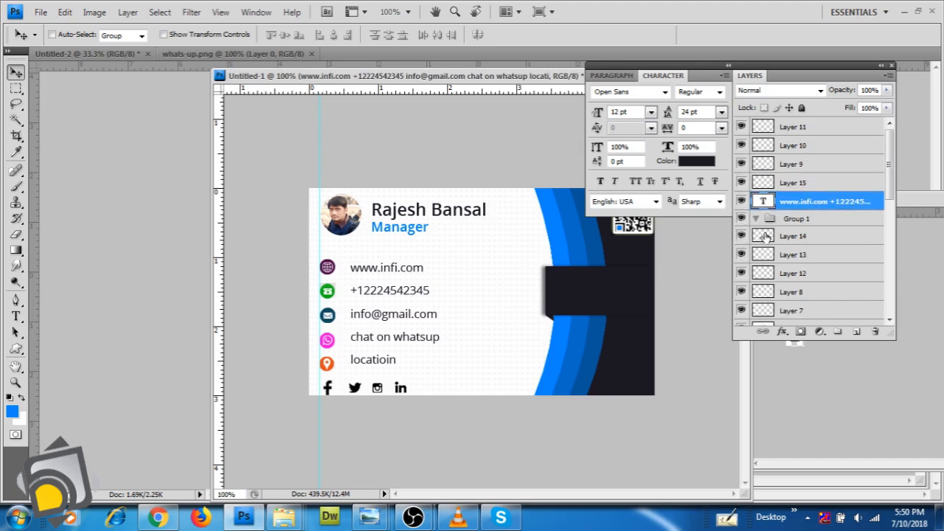
{"action": "left_click", "coordinate": [741, 127]}
{"action": "left_click", "coordinate": [741, 127]}
{"action": "left_click", "coordinate": [741, 145]}
{"action": "left_click", "coordinate": [741, 146]}
{"action": "left_click", "coordinate": [741, 164]}
{"action": "left_click", "coordinate": [741, 164]}
{"action": "left_click", "coordinate": [742, 182]}
{"action": "left_click", "coordinate": [741, 183]}
{"action": "left_click", "coordinate": [782, 165]}
{"action": "left_click", "coordinate": [788, 146], "text": "shift"}
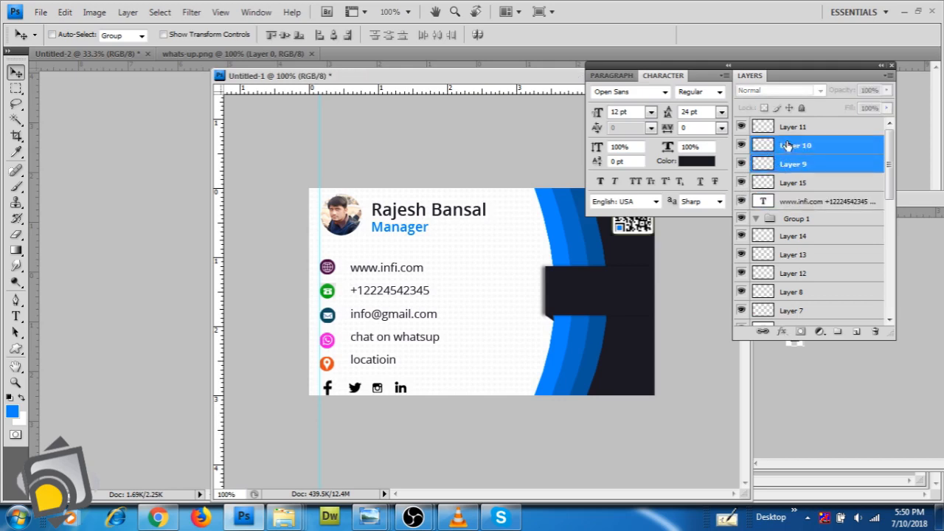
{"action": "left_click", "coordinate": [787, 129], "text": "shift"}
{"action": "left_click_drag", "start_coordinate": [787, 152], "coordinate": [800, 221]}
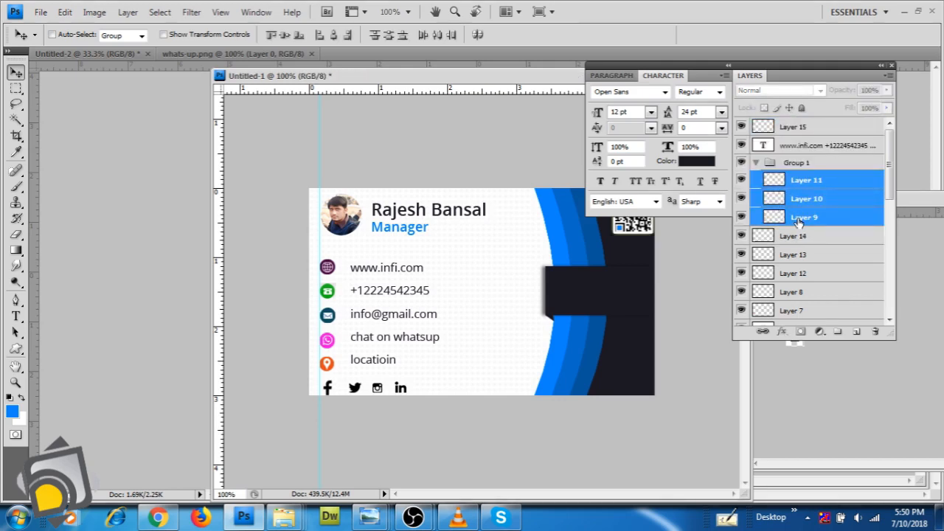
{"action": "left_click", "coordinate": [755, 164]}
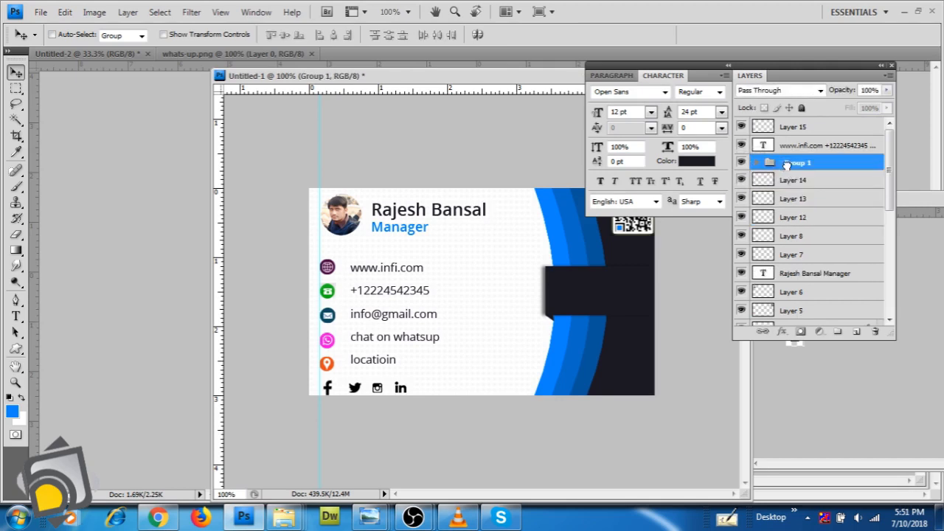
{"action": "left_click_drag", "start_coordinate": [786, 163], "coordinate": [786, 163]}
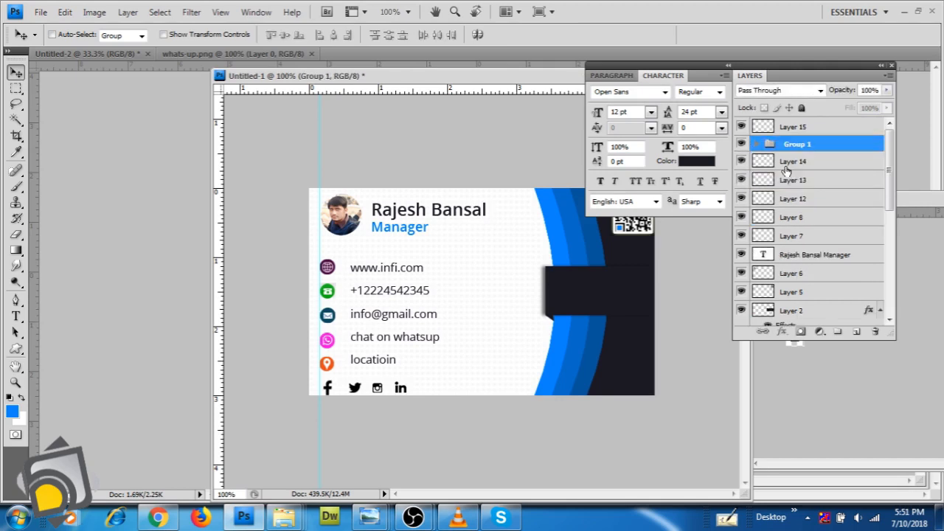
Identify the location (Layer 8) and WhatsApp (Layer 7) icon layers and move them into Group 1
{"action": "left_click", "coordinate": [741, 182]}
{"action": "left_click", "coordinate": [741, 182]}
{"action": "left_click", "coordinate": [742, 198]}
{"action": "left_click", "coordinate": [742, 199]}
{"action": "left_click", "coordinate": [741, 217]}
{"action": "left_click", "coordinate": [741, 217]}
{"action": "left_click_drag", "start_coordinate": [797, 225], "coordinate": [791, 145]}
{"action": "left_click", "coordinate": [741, 217]}
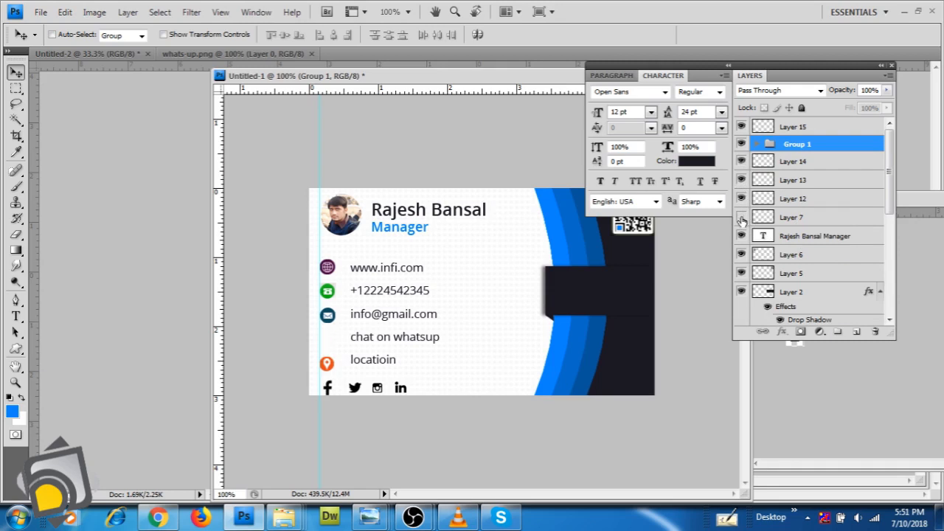
{"action": "left_click", "coordinate": [741, 217]}
{"action": "left_click_drag", "start_coordinate": [783, 219], "coordinate": [789, 151]}
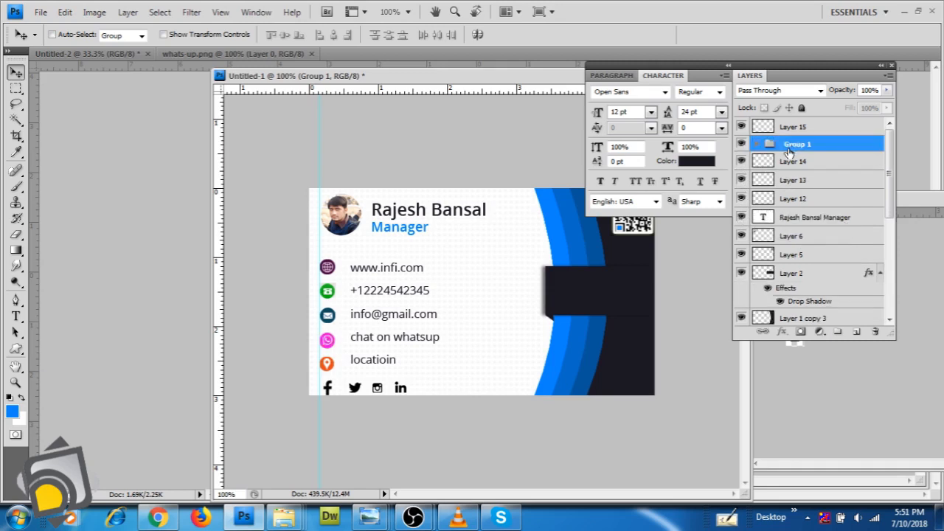
Check Group 1's contents and nudge the contact block up slightly
{"action": "left_click", "coordinate": [742, 144]}
{"action": "left_click", "coordinate": [741, 144]}
{"action": "key", "text": "Up"}
{"action": "key", "text": "Up"}
{"action": "key", "text": "Up"}
{"action": "key", "text": "Up"}
{"action": "key", "text": "Up"}
{"action": "key", "text": "Up"}
{"action": "key", "text": "Up"}
{"action": "key", "text": "Up"}
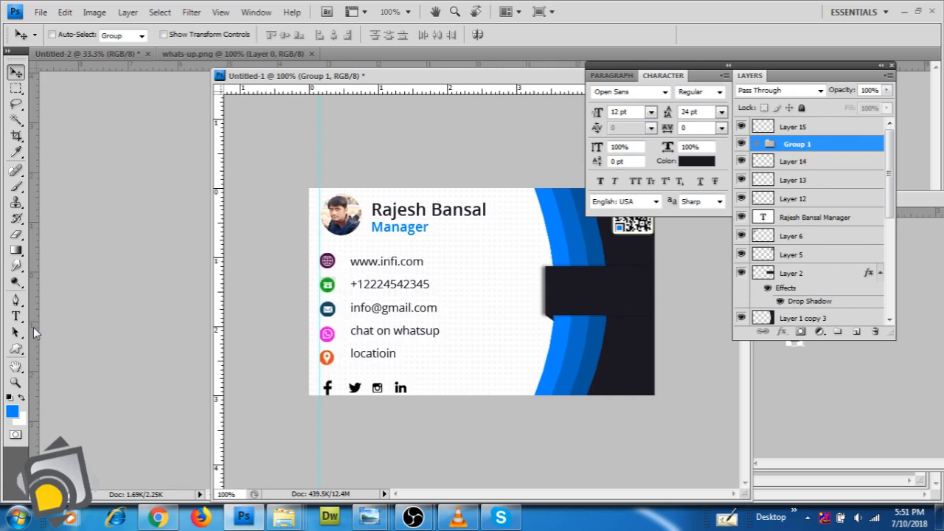
{"action": "left_click", "coordinate": [15, 316]}
Type 'Company Name' in white on the dark tab, in a new text layer above Layer 15
{"action": "left_click", "coordinate": [819, 128]}
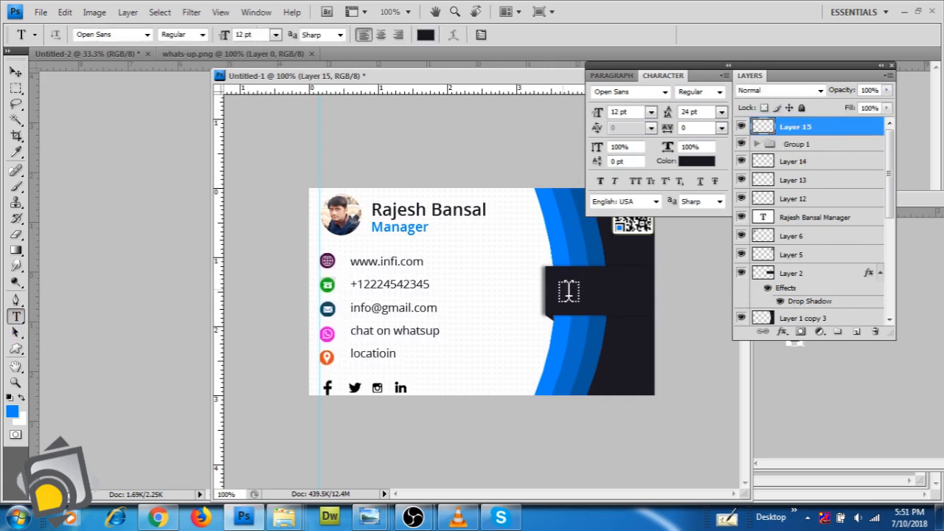
{"action": "left_click", "coordinate": [564, 284]}
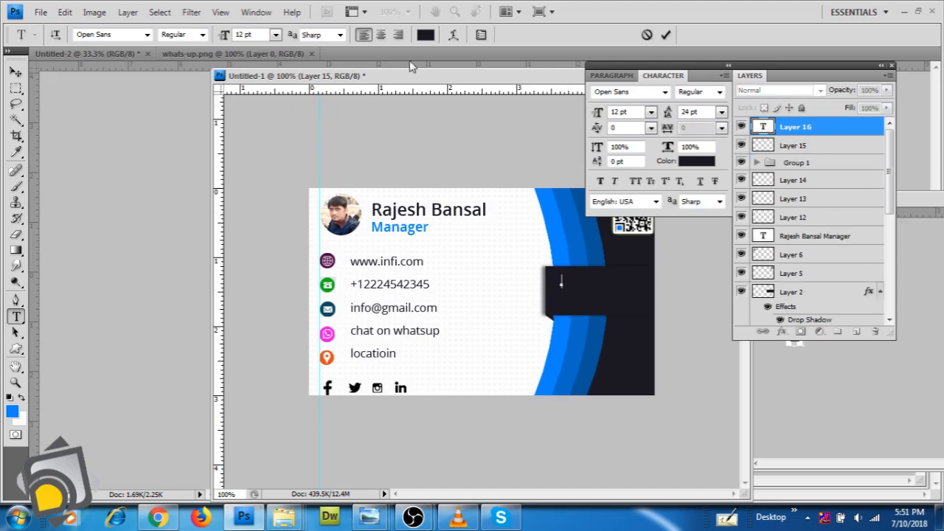
{"action": "left_click", "coordinate": [426, 35]}
{"action": "left_click", "coordinate": [501, 280]}
{"action": "left_click", "coordinate": [902, 259]}
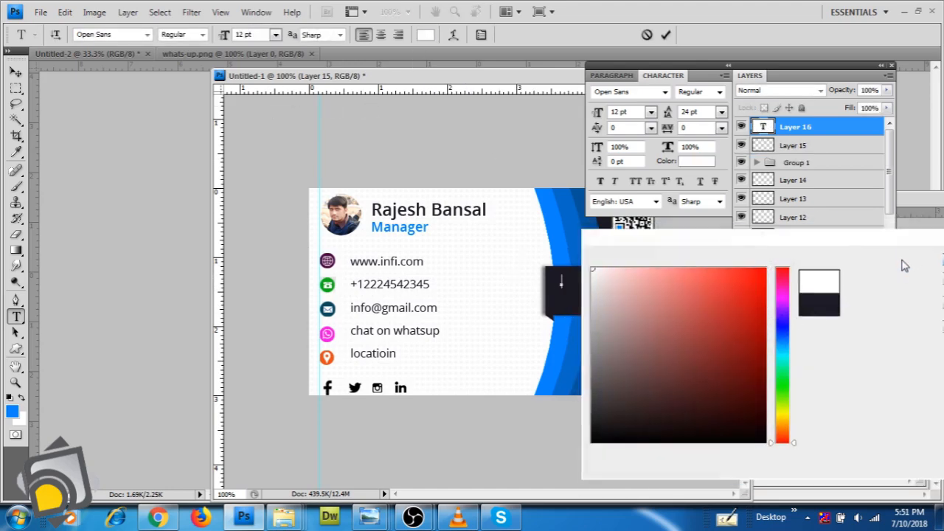
{"action": "type", "text": ".om"}
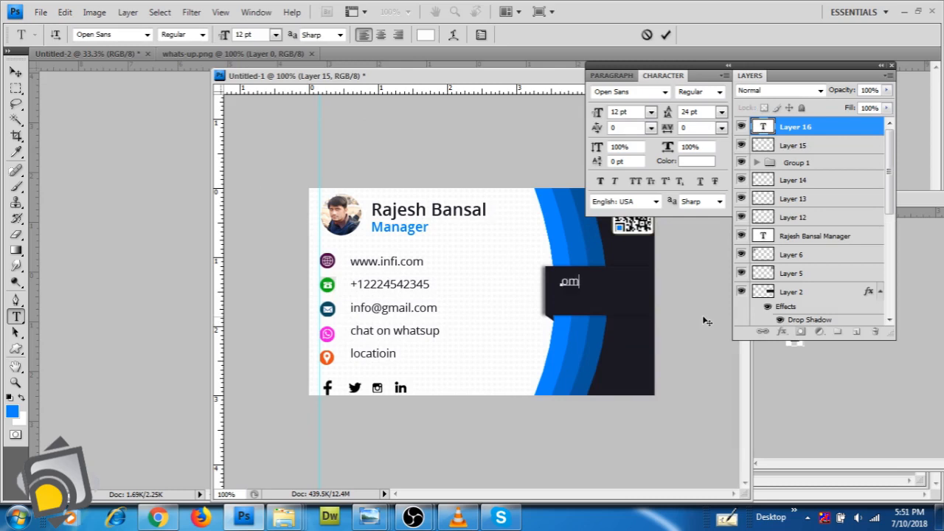
{"action": "type", "text": "pany"}
{"action": "left_click", "coordinate": [562, 281]}
{"action": "key", "text": "BackSpace"}
{"action": "type", "text": "C"}
{"action": "left_click", "coordinate": [611, 284]}
{"action": "type", "text": "Name"}
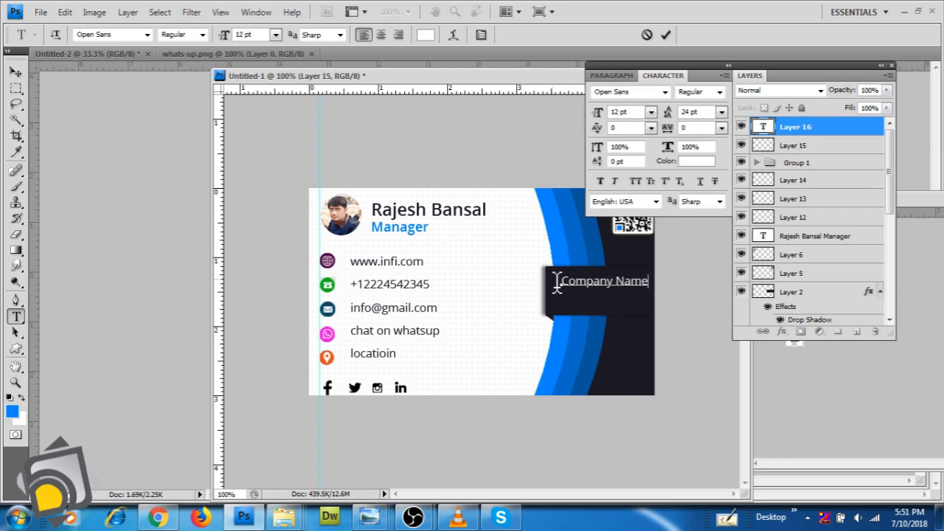
Make the Company Name text Semibold at 24 pt and nudge it left and down
{"action": "left_click_drag", "start_coordinate": [554, 278], "coordinate": [817, 270]}
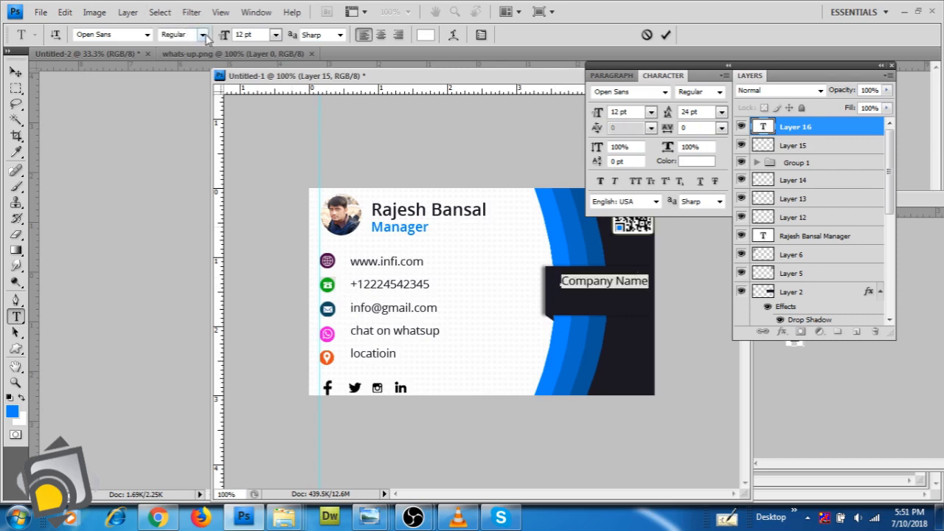
{"action": "left_click", "coordinate": [201, 35]}
{"action": "left_click", "coordinate": [185, 100]}
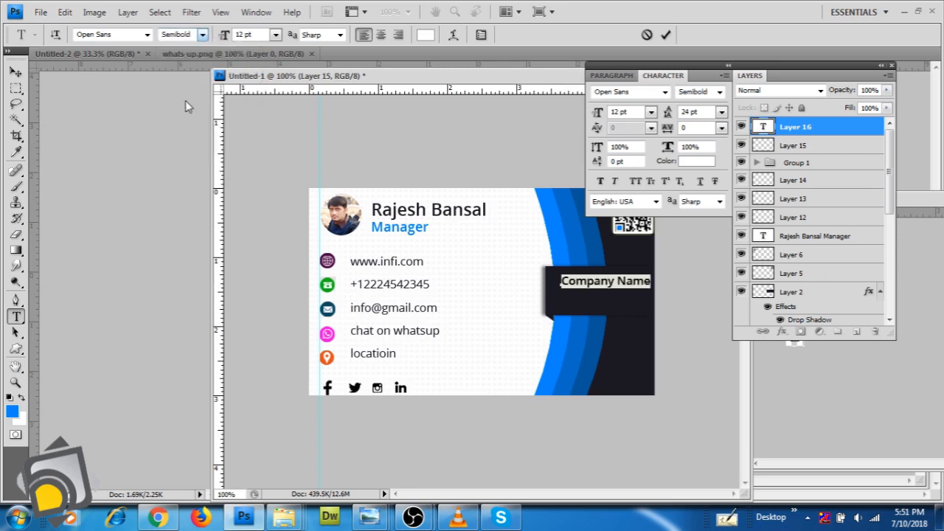
{"action": "left_click", "coordinate": [275, 35]}
{"action": "left_click", "coordinate": [265, 192]}
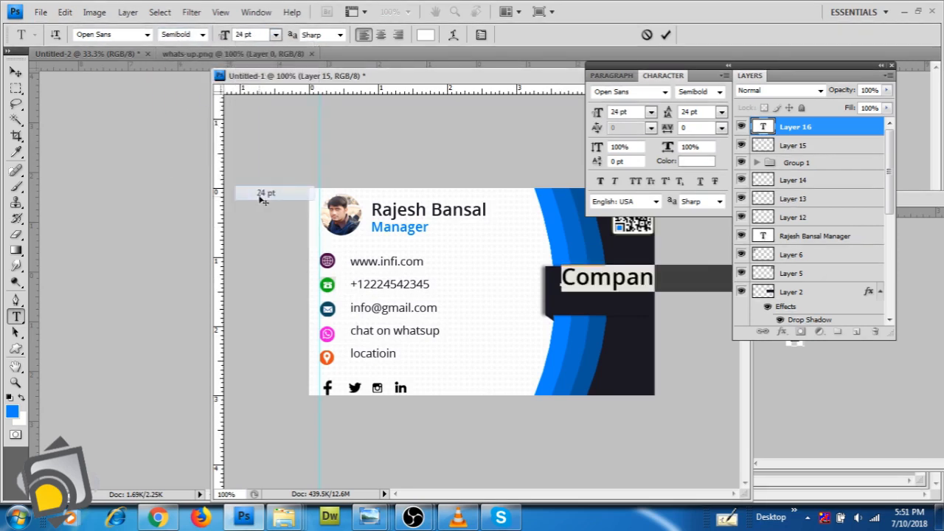
{"action": "left_click_drag", "start_coordinate": [613, 323], "coordinate": [600, 329]}
Break the text onto two centre-aligned lines at 18 pt and centre it on the dark tab
{"action": "left_click", "coordinate": [655, 289]}
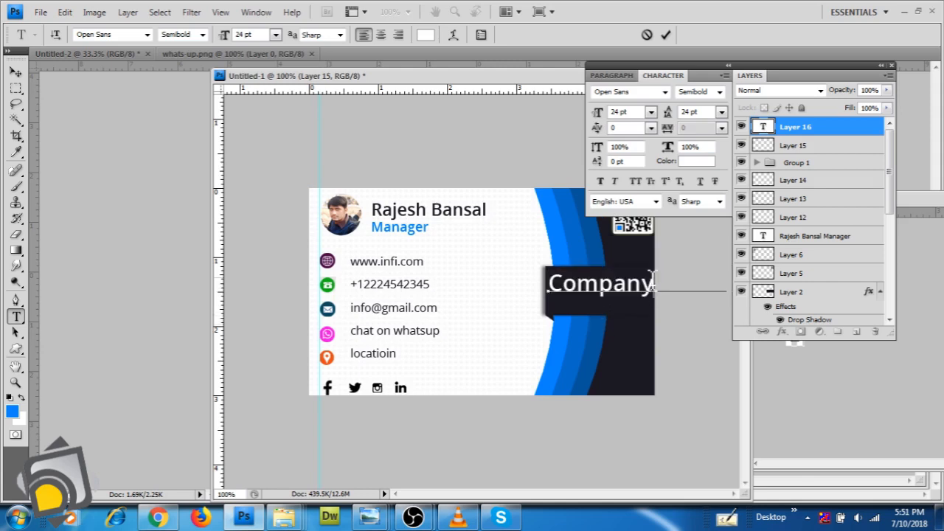
{"action": "key", "text": "Return"}
{"action": "key", "text": "ctrl+a"}
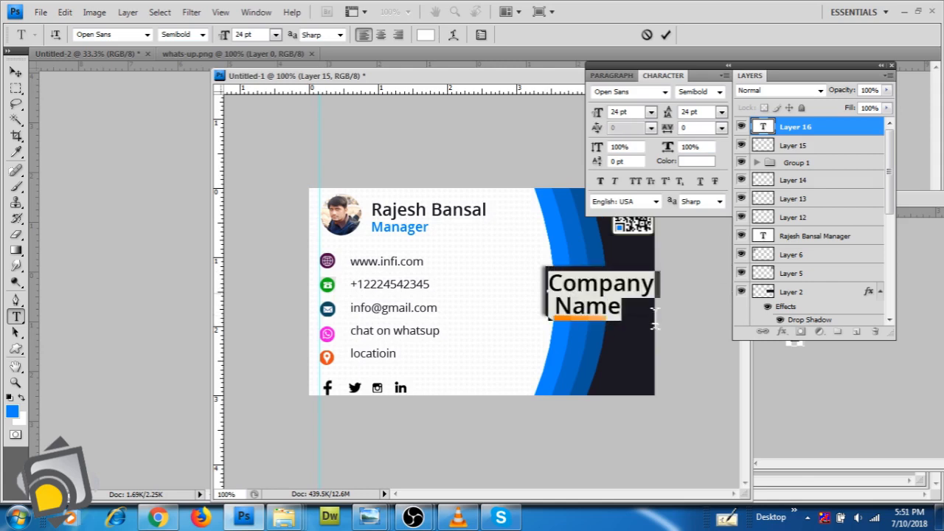
{"action": "left_click", "coordinate": [380, 35]}
{"action": "left_click", "coordinate": [275, 35]}
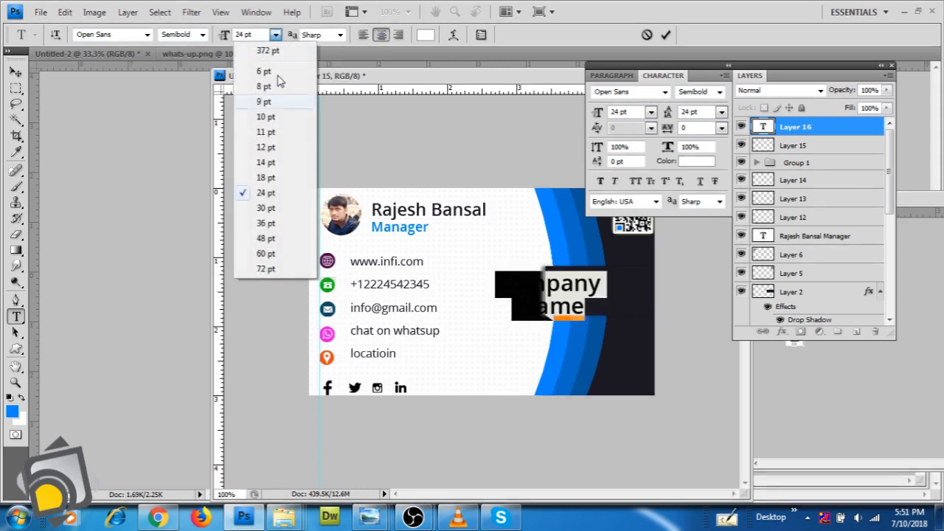
{"action": "left_click", "coordinate": [279, 178]}
{"action": "left_click", "coordinate": [15, 72]}
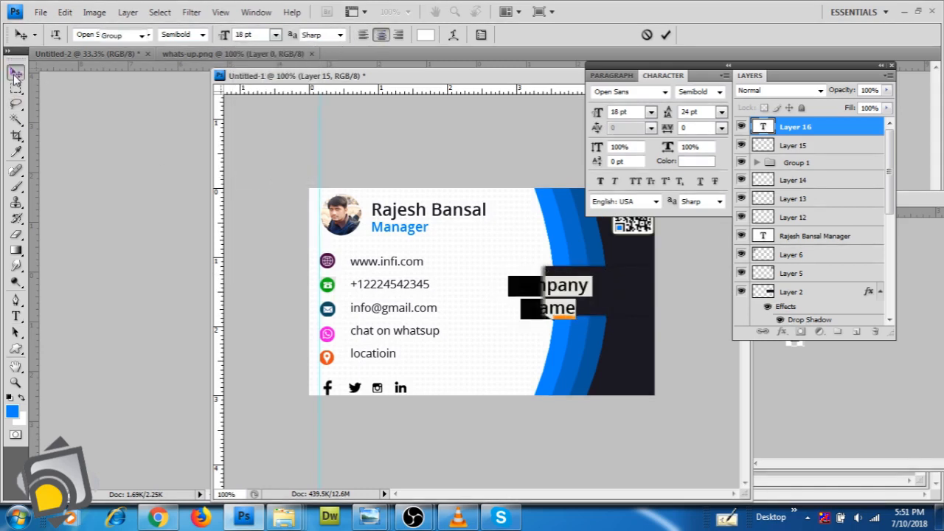
{"action": "left_click_drag", "start_coordinate": [581, 298], "coordinate": [632, 293]}
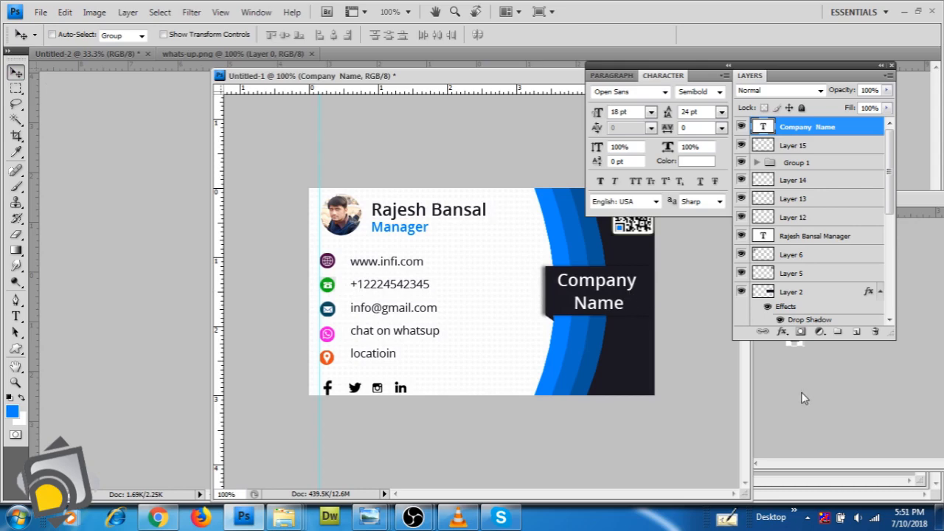
{"action": "left_click_drag", "start_coordinate": [672, 68], "coordinate": [796, 124]}
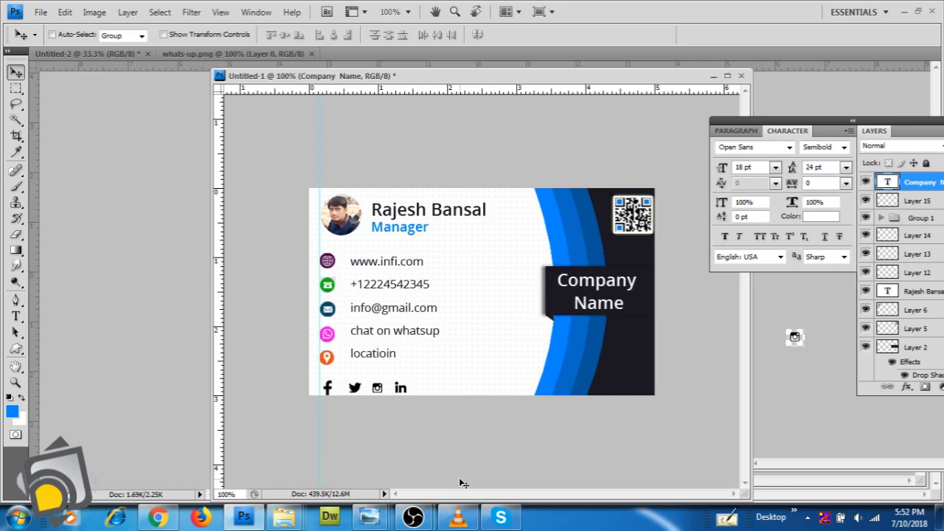
Bring up Save As and pick the Desktop as the save location
{"action": "key", "text": "ctrl+s"}
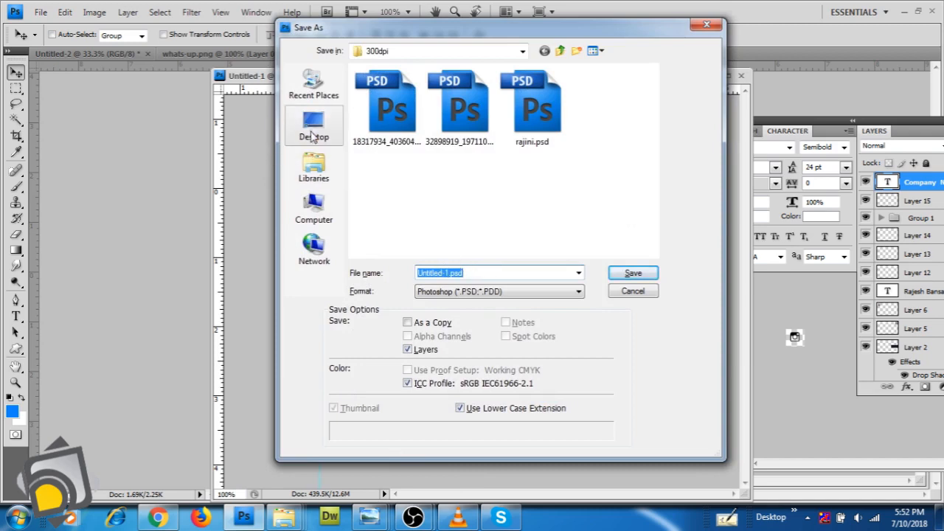
{"action": "left_click", "coordinate": [312, 207]}
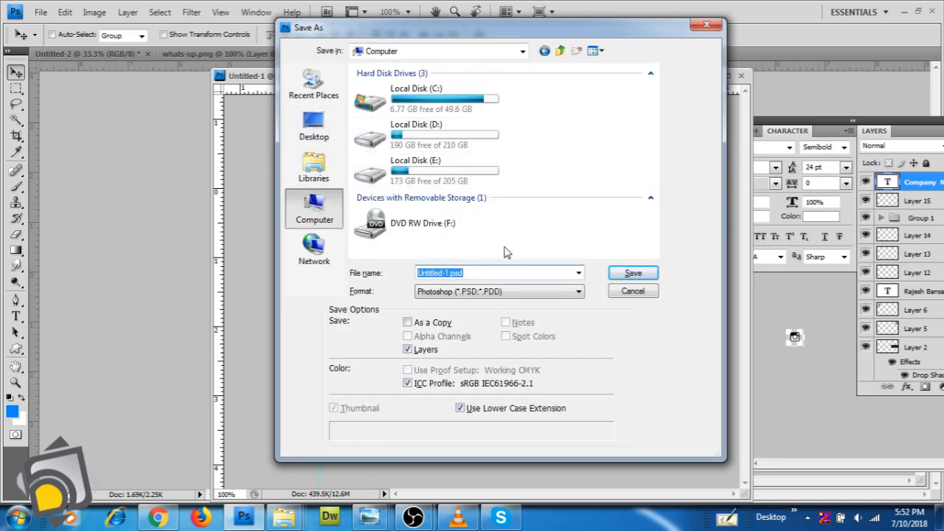
{"action": "left_click", "coordinate": [422, 181]}
{"action": "double_click", "coordinate": [421, 180]}
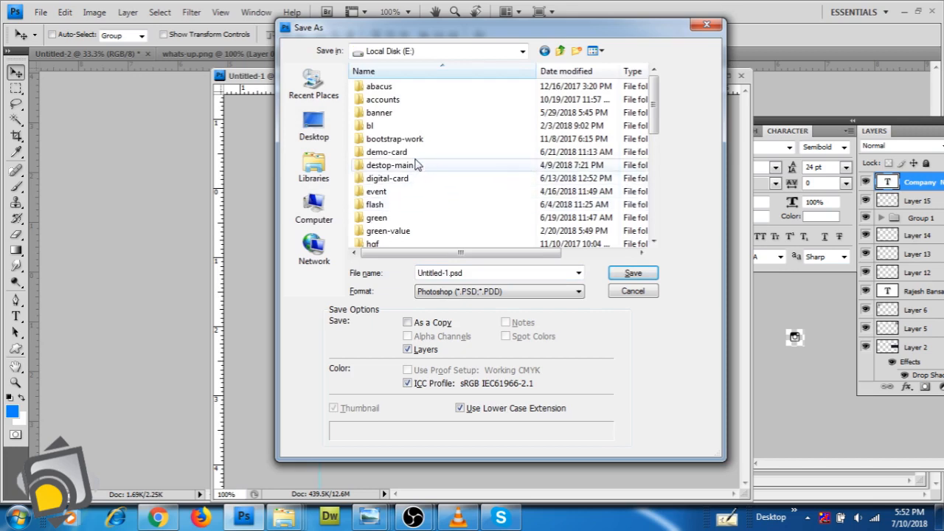
{"action": "double_click", "coordinate": [414, 163]}
{"action": "left_click", "coordinate": [314, 125]}
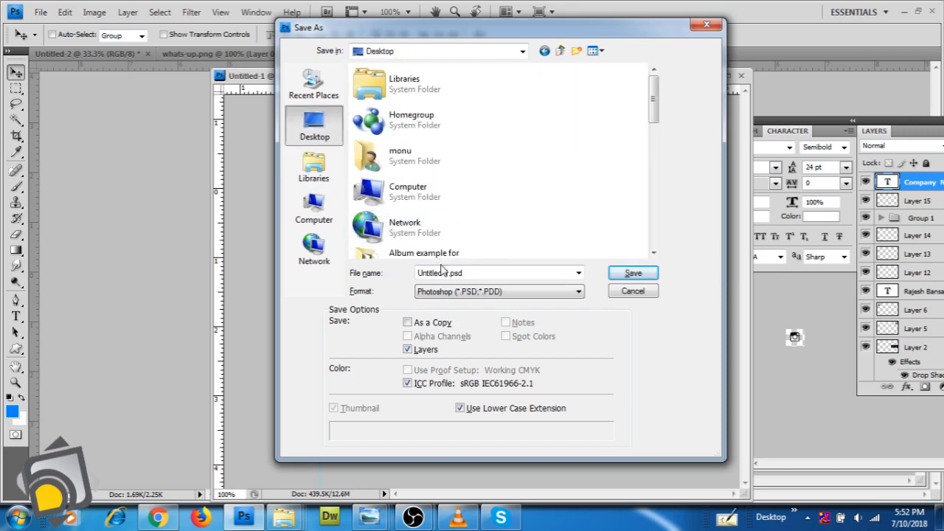
Name the file digital-card, set the format to JPEG, and save
{"action": "double_click", "coordinate": [442, 272]}
{"action": "type", "text": "diogital"}
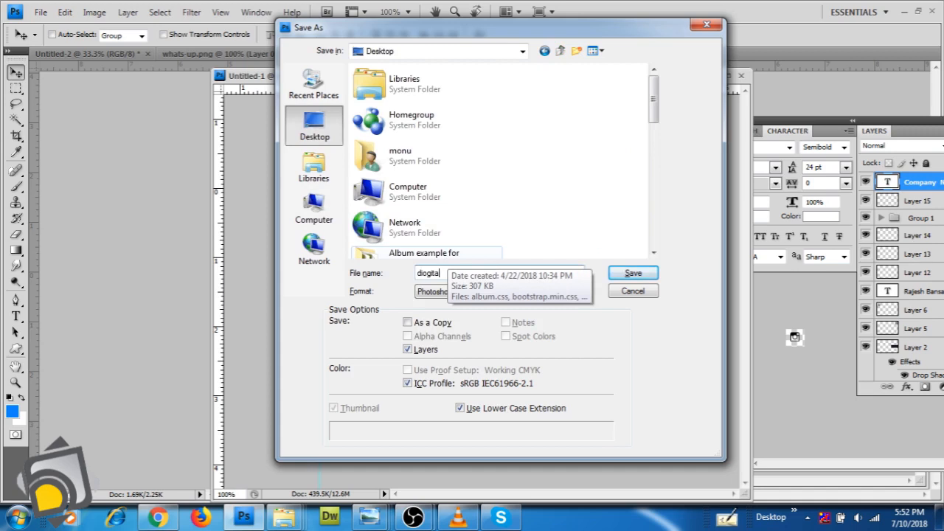
{"action": "key", "text": "BackSpace"}
{"action": "key", "text": "BackSpace"}
{"action": "key", "text": "BackSpace"}
{"action": "key", "text": "BackSpace"}
{"action": "key", "text": "BackSpace"}
{"action": "type", "text": "gitak"}
{"action": "key", "text": "BackSpace"}
{"action": "type", "text": "l-card"}
{"action": "left_click", "coordinate": [508, 292]}
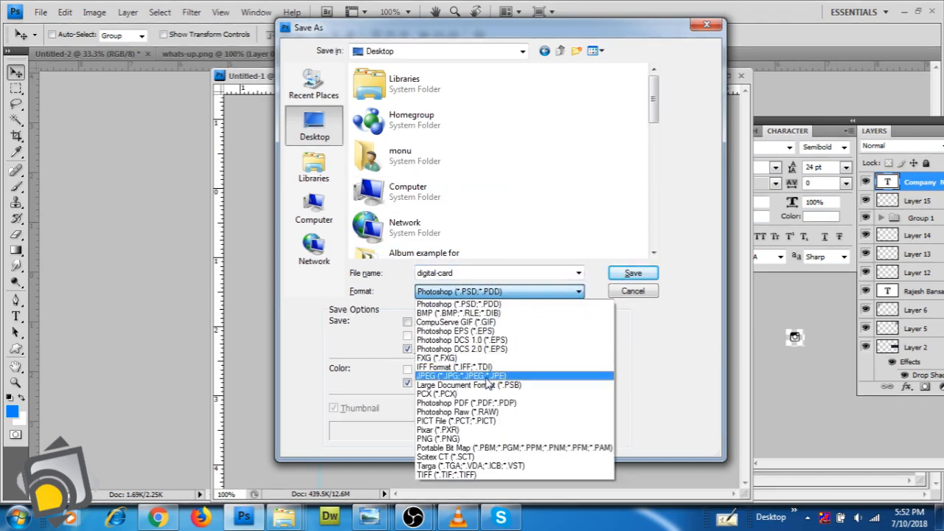
{"action": "left_click", "coordinate": [493, 376]}
{"action": "left_click", "coordinate": [633, 273]}
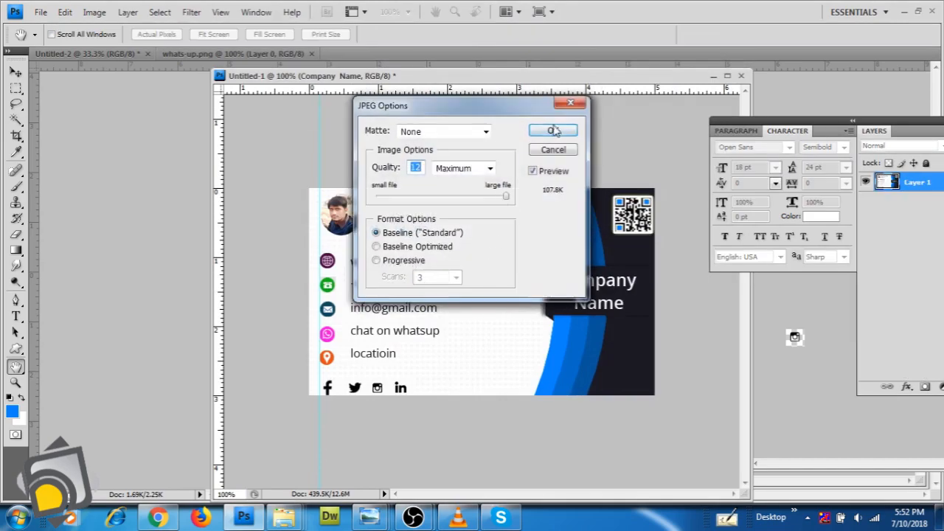
Accept the JPEG quality settings and open digital-card.jpg from the desktop
{"action": "key", "text": "Return"}
{"action": "key", "text": "super+d"}
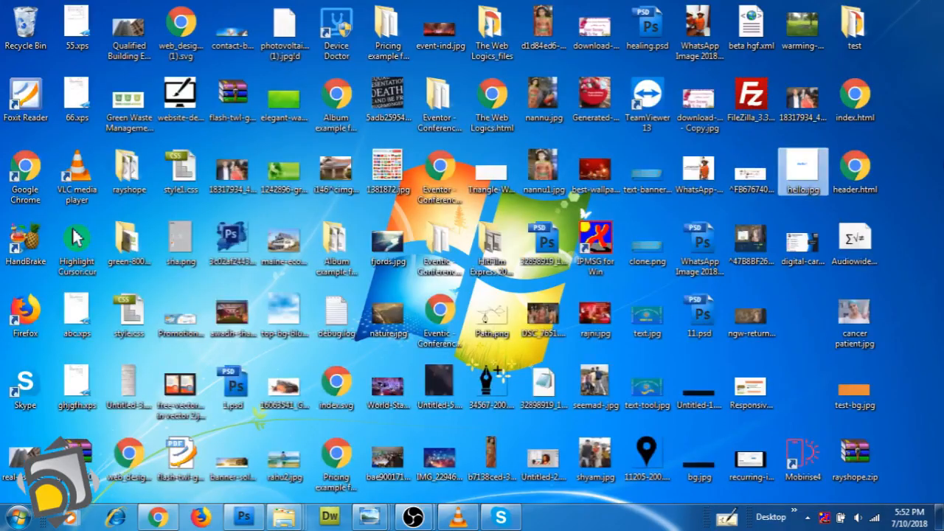
{"action": "double_click", "coordinate": [802, 244]}
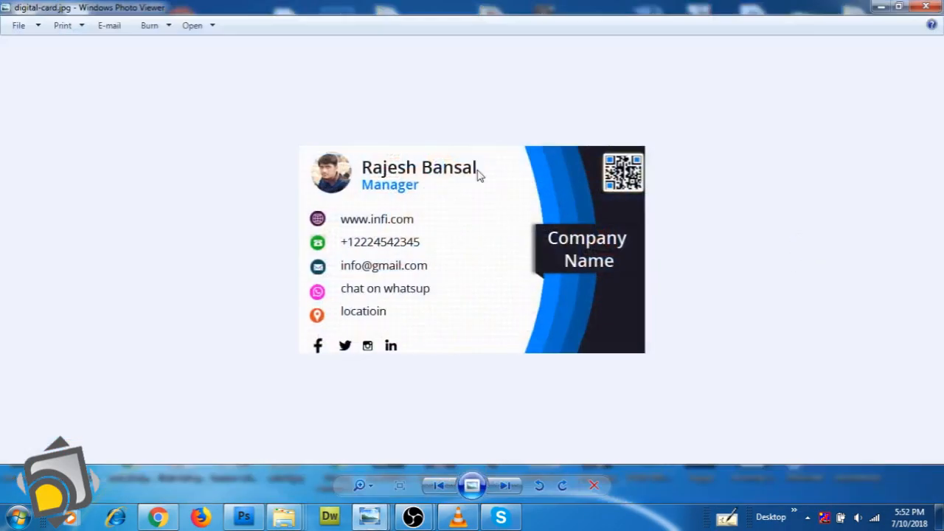